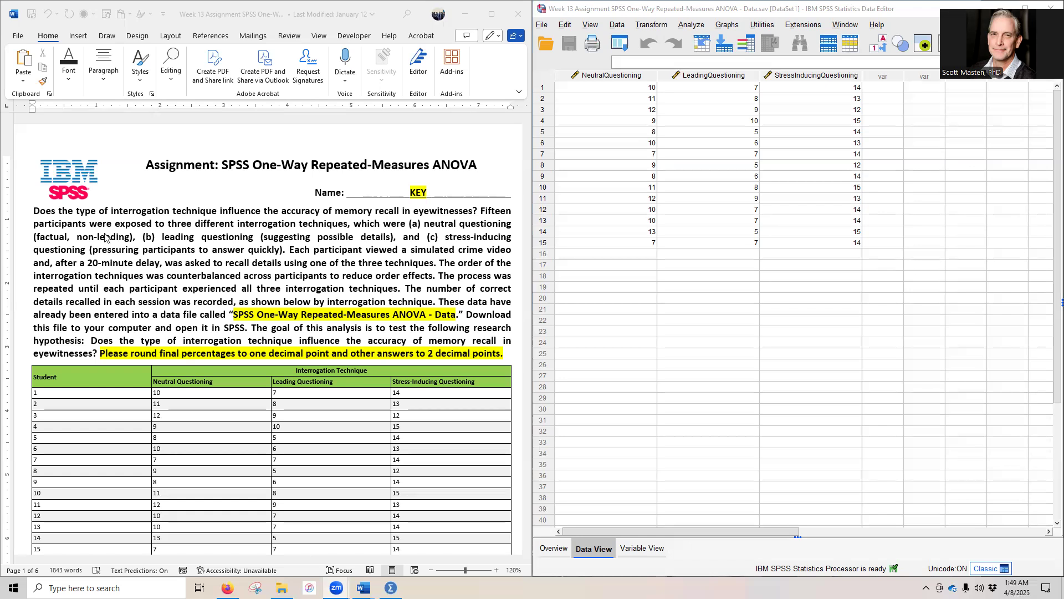
Step: Read through the assignment's scenario, data table and first four questions on the one-way repeated-measures ANOVA
{"action": "scroll", "coordinate": [235, 248], "scroll_direction": "down", "scroll_amount": 3}
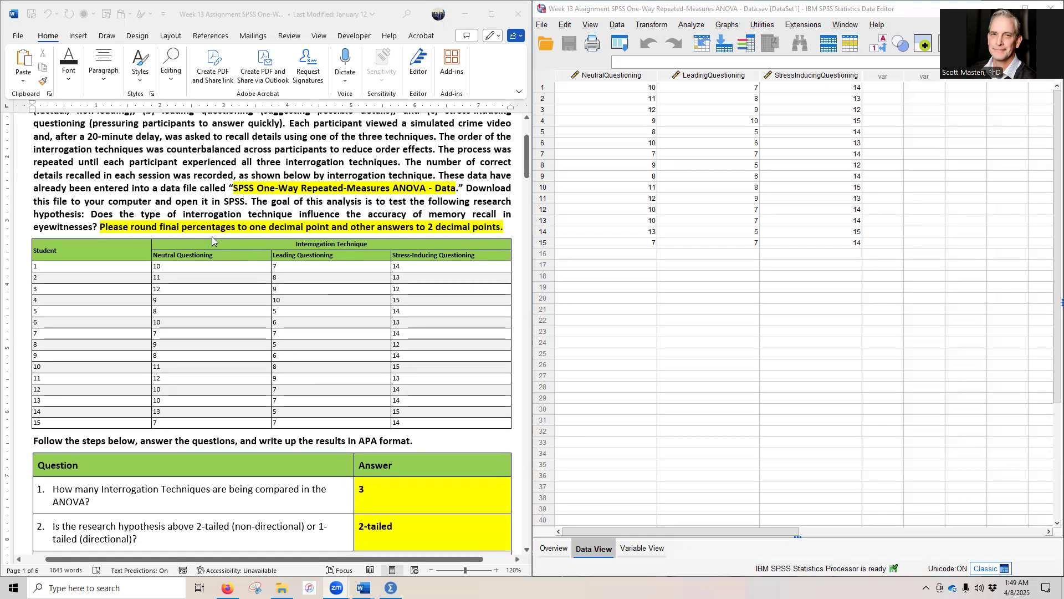
{"action": "scroll", "coordinate": [212, 236], "scroll_direction": "down", "scroll_amount": 1}
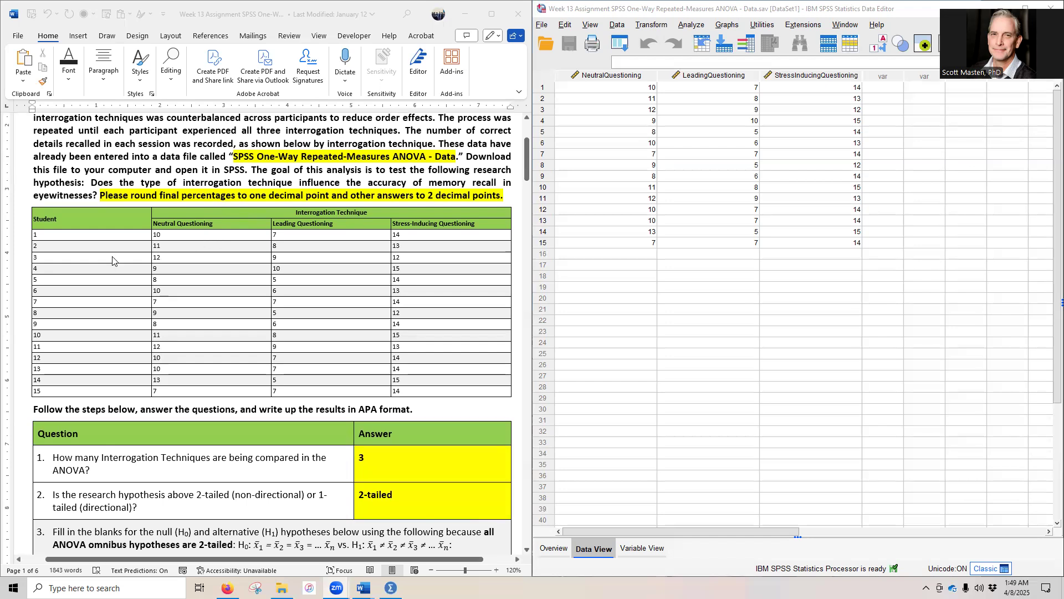
{"action": "scroll", "coordinate": [106, 236], "scroll_direction": "up", "scroll_amount": 4}
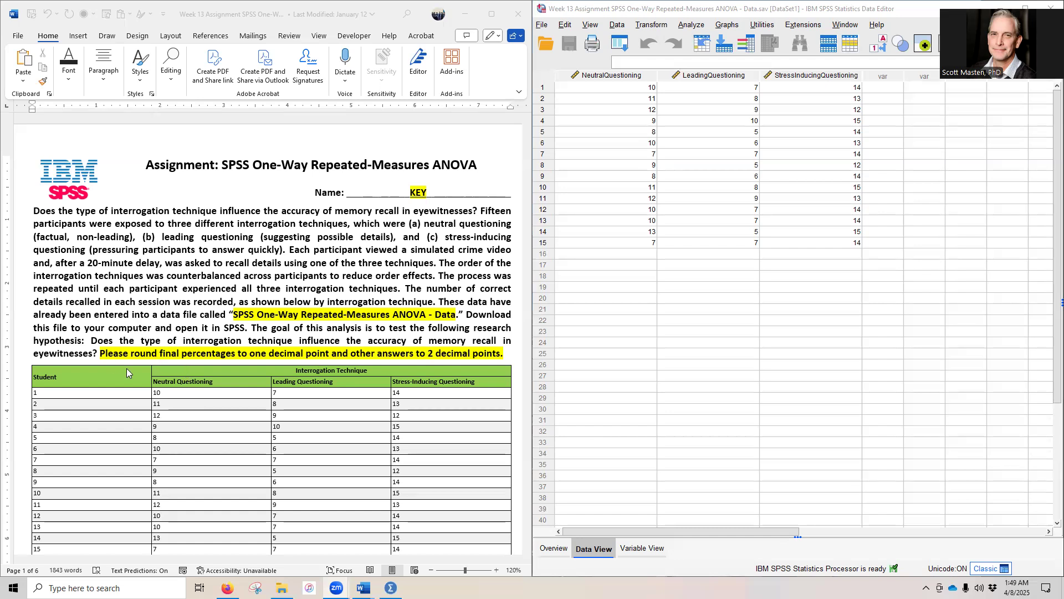
{"action": "scroll", "coordinate": [78, 358], "scroll_direction": "down", "scroll_amount": 3}
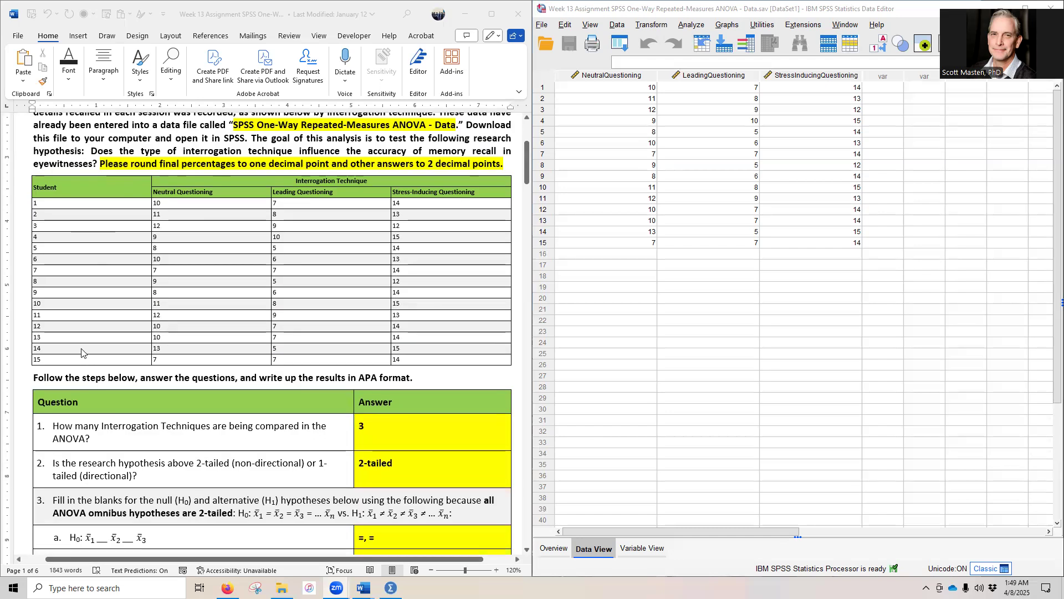
{"action": "scroll", "coordinate": [82, 353], "scroll_direction": "down", "scroll_amount": 3}
{"action": "scroll", "coordinate": [80, 351], "scroll_direction": "up", "scroll_amount": 2}
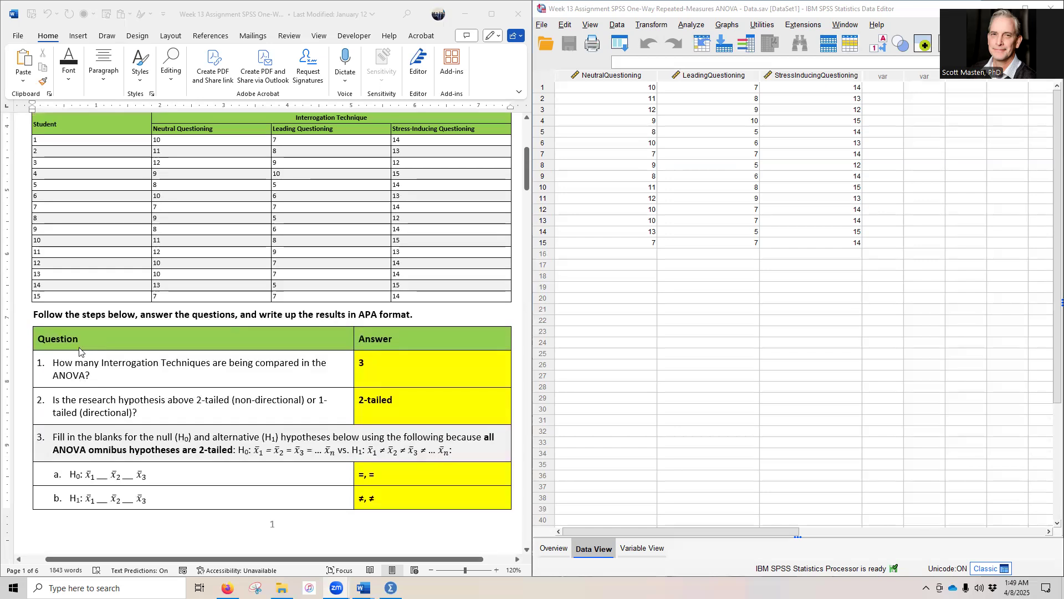
{"action": "scroll", "coordinate": [137, 388], "scroll_direction": "up", "scroll_amount": 1}
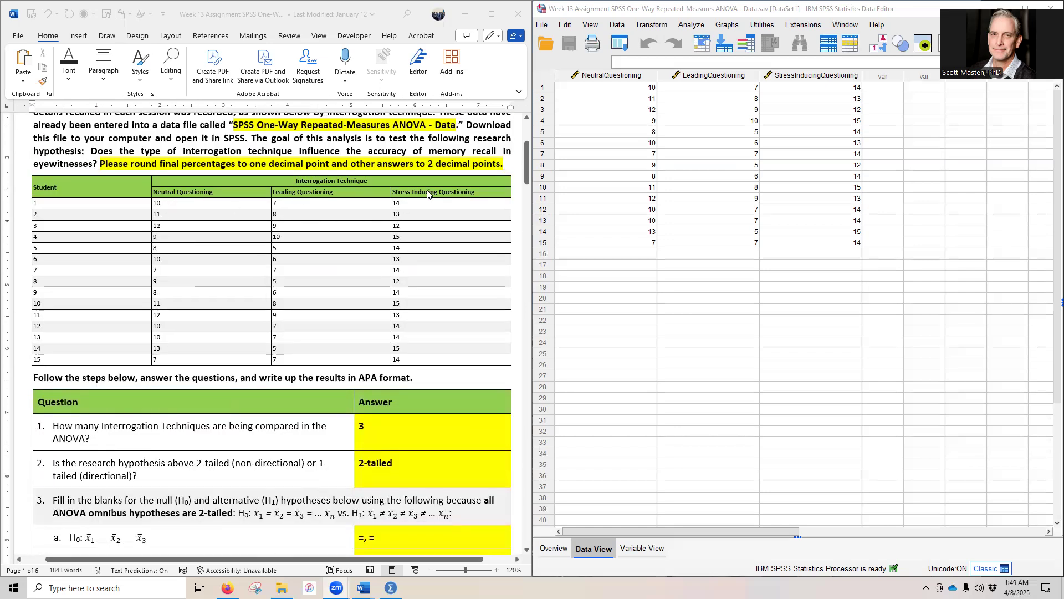
{"action": "scroll", "coordinate": [61, 453], "scroll_direction": "down", "scroll_amount": 1}
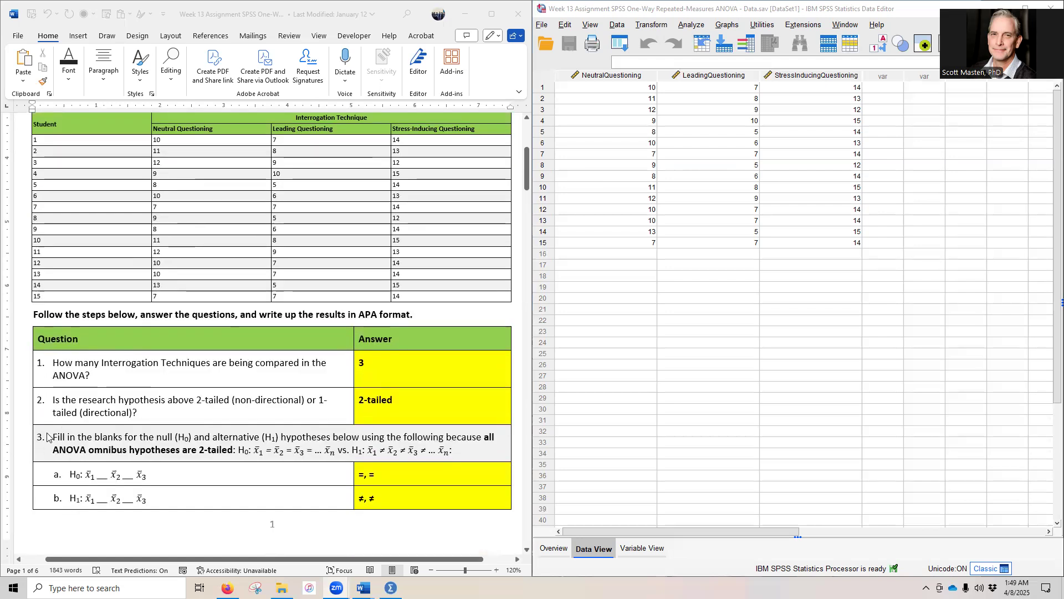
{"action": "scroll", "coordinate": [72, 424], "scroll_direction": "up", "scroll_amount": 3}
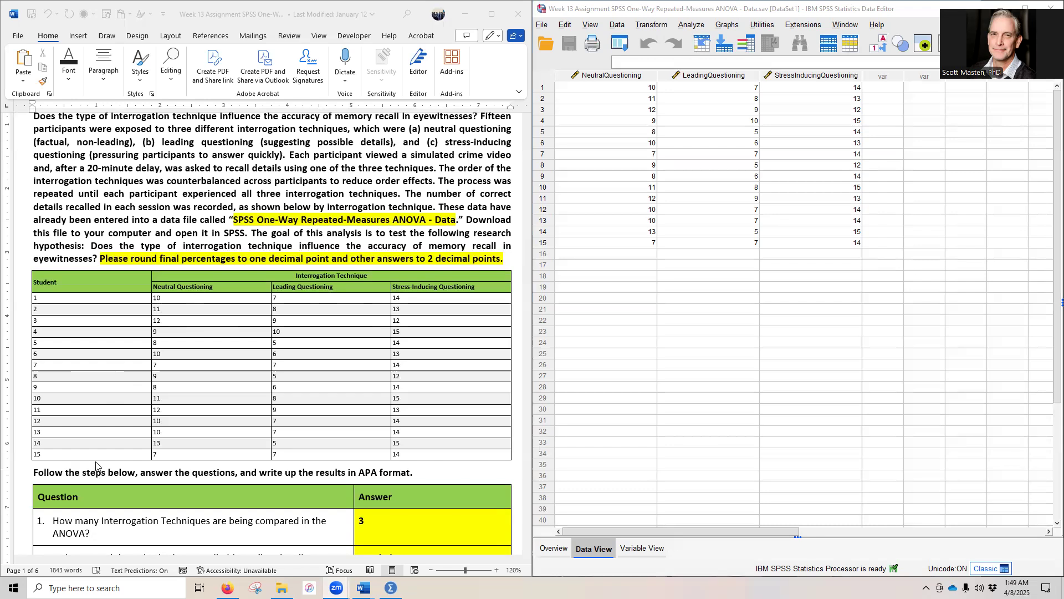
{"action": "scroll", "coordinate": [103, 456], "scroll_direction": "down", "scroll_amount": 3}
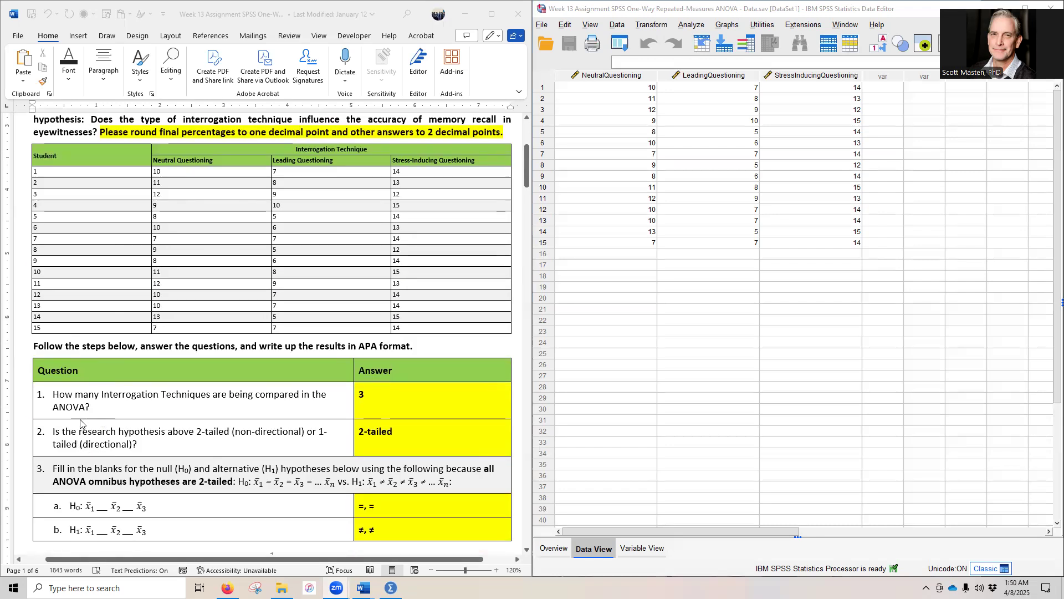
{"action": "scroll", "coordinate": [92, 406], "scroll_direction": "down", "scroll_amount": 3}
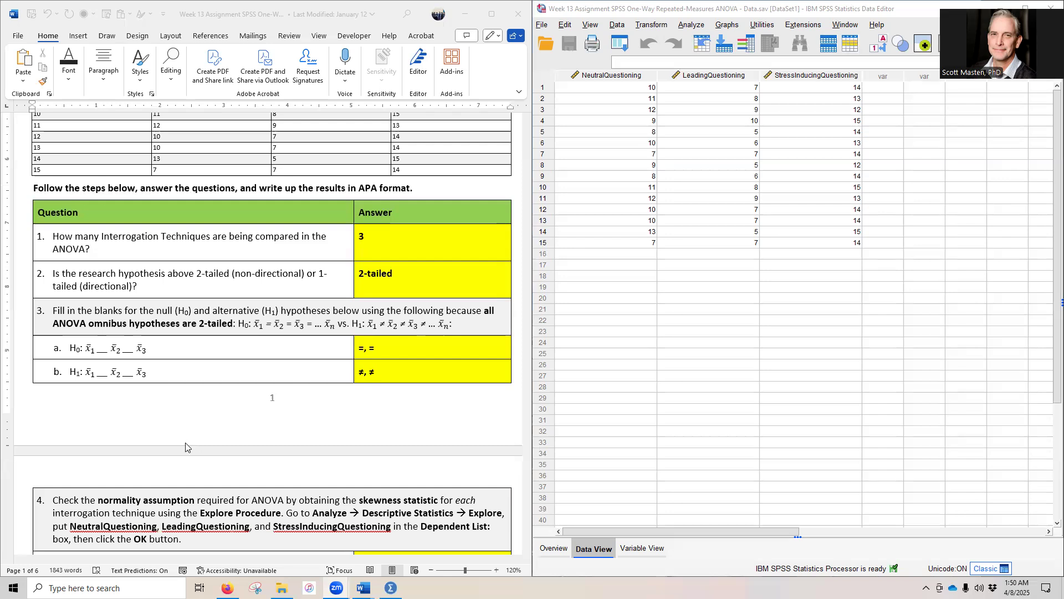
{"action": "scroll", "coordinate": [205, 413], "scroll_direction": "down", "scroll_amount": 2}
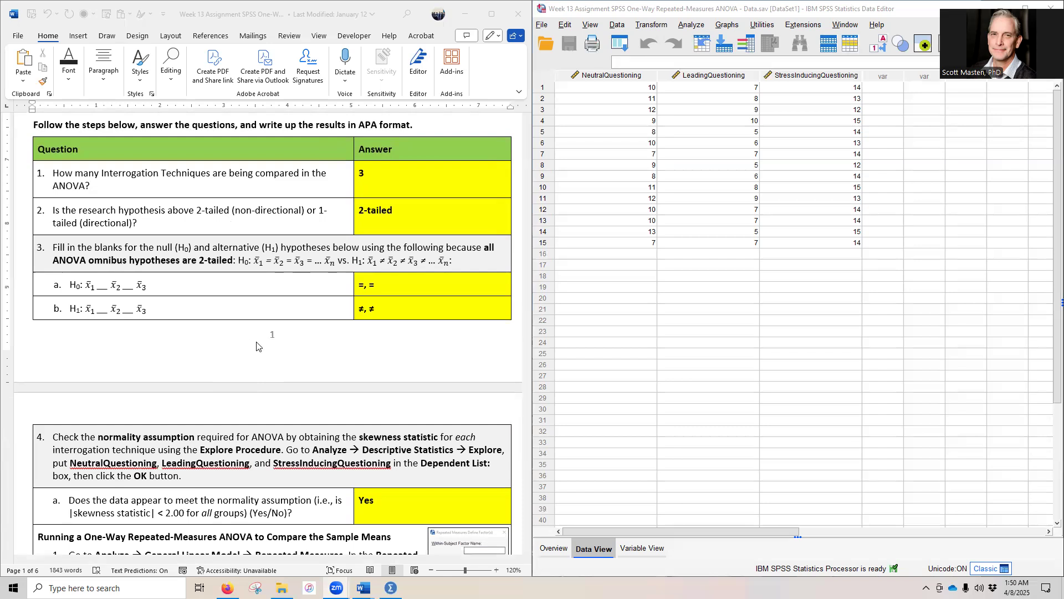
Step: Run the Explore procedure with NeutralQuestioning, LeadingQuestioning and StressInducingQuestioning as dependent variables, keeping Descriptives selected and both statistics and plots displayed
{"action": "left_click", "coordinate": [688, 25]}
{"action": "mouse_move", "coordinate": [730, 84]}
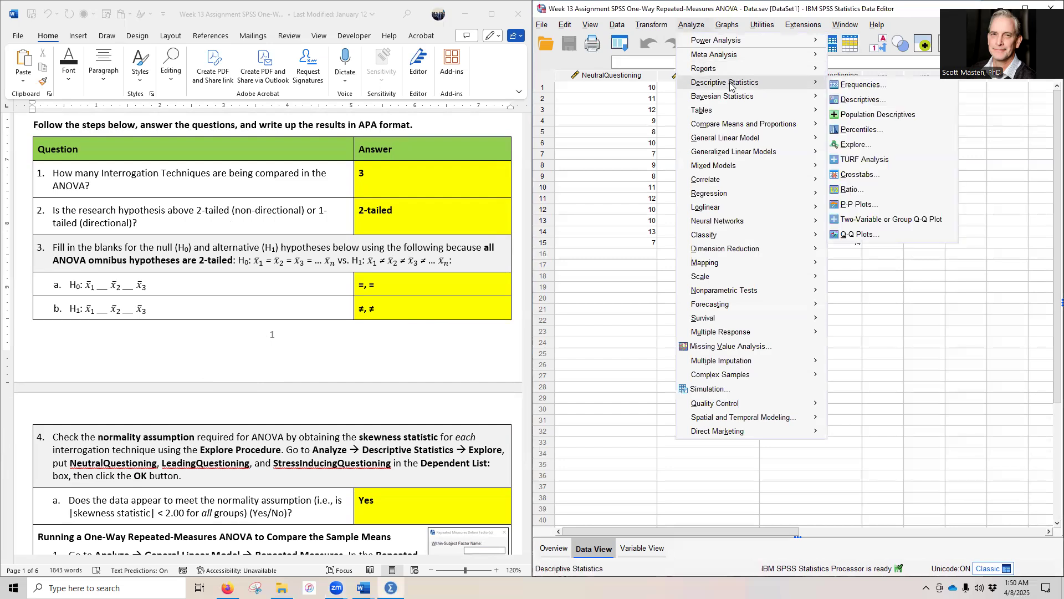
{"action": "left_click", "coordinate": [904, 144]}
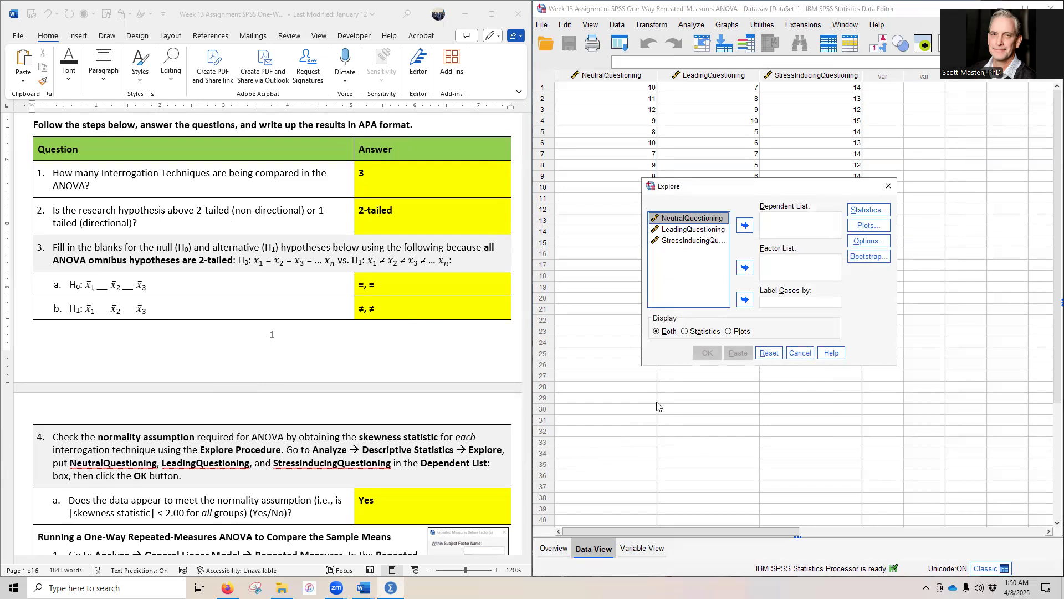
{"action": "left_click", "coordinate": [686, 242], "text": "shift"}
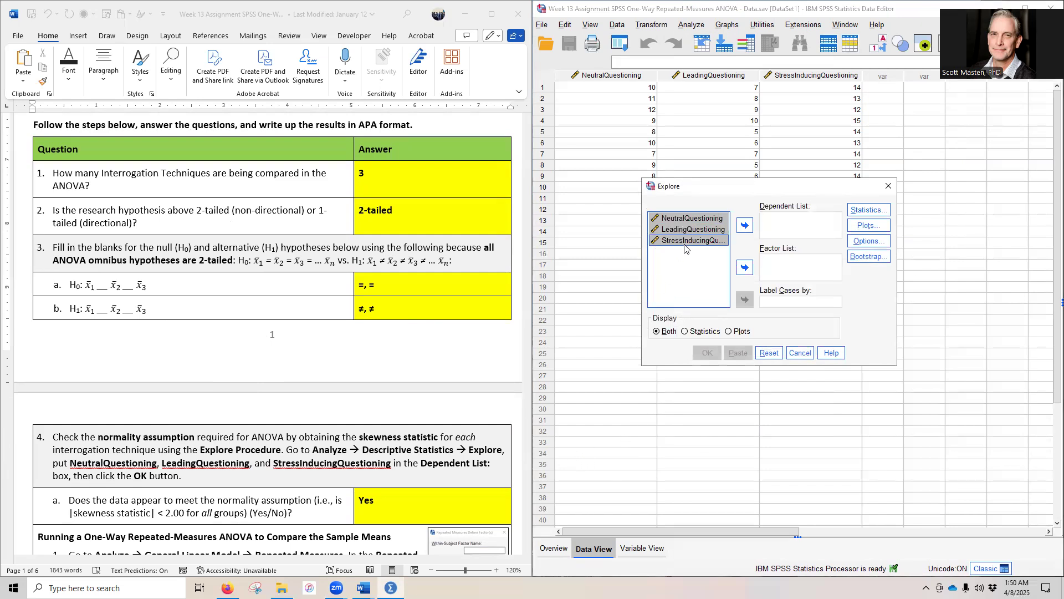
{"action": "left_click", "coordinate": [745, 225]}
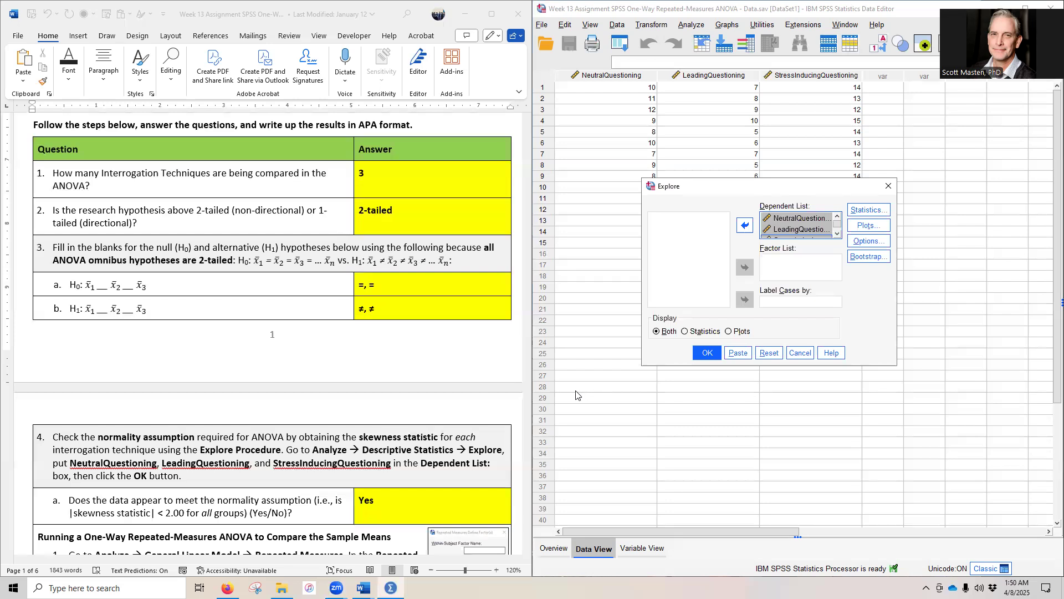
{"action": "left_click", "coordinate": [868, 209]}
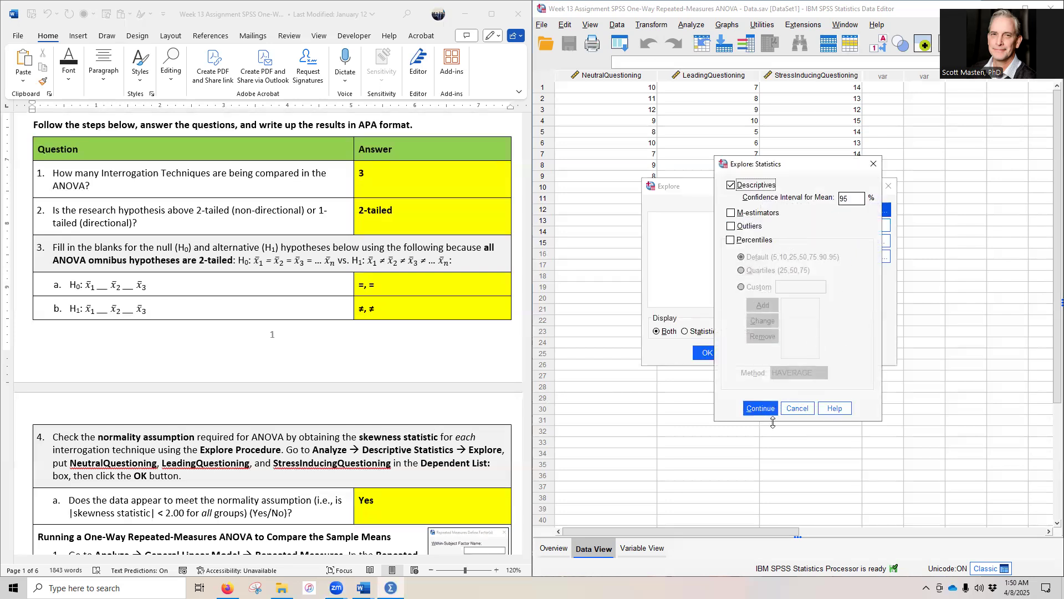
{"action": "left_click", "coordinate": [760, 409]}
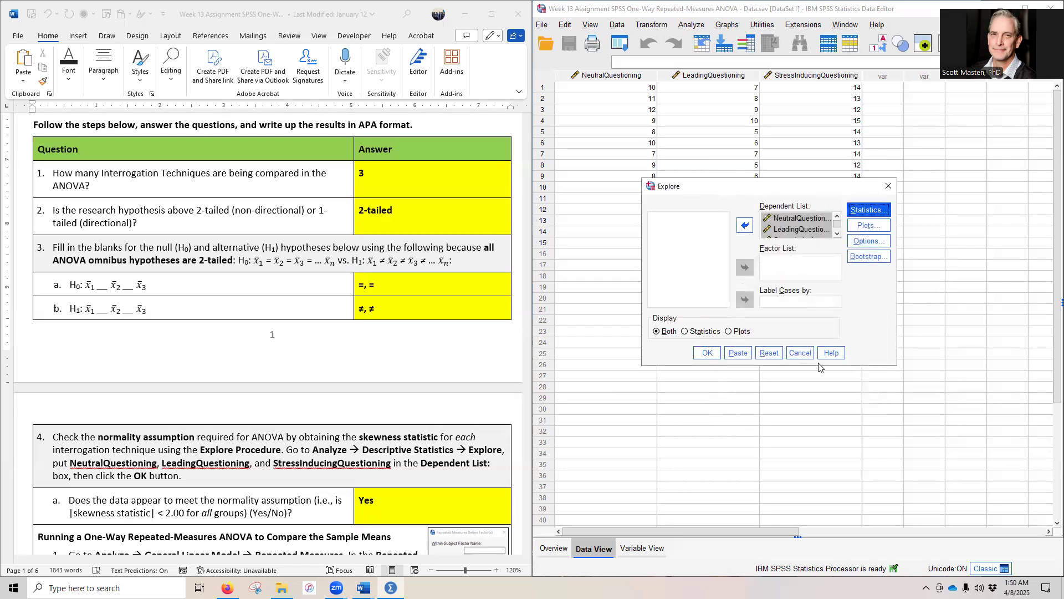
{"action": "left_click", "coordinate": [706, 353]}
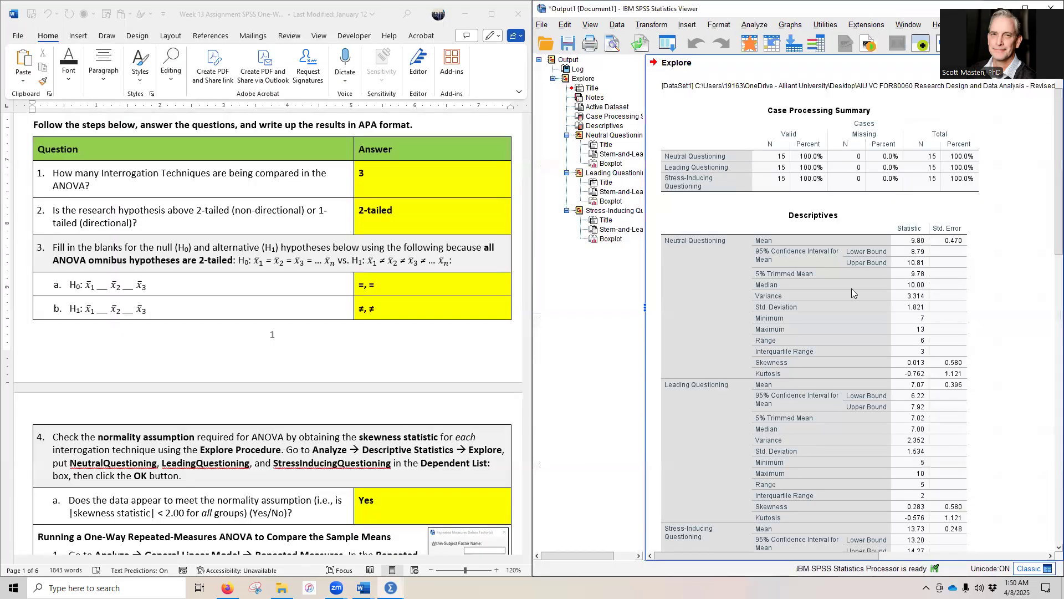
Step: Examine the skewness statistics of all three questioning conditions in the Descriptives output to judge the normality assumption
{"action": "left_click", "coordinate": [863, 274]}
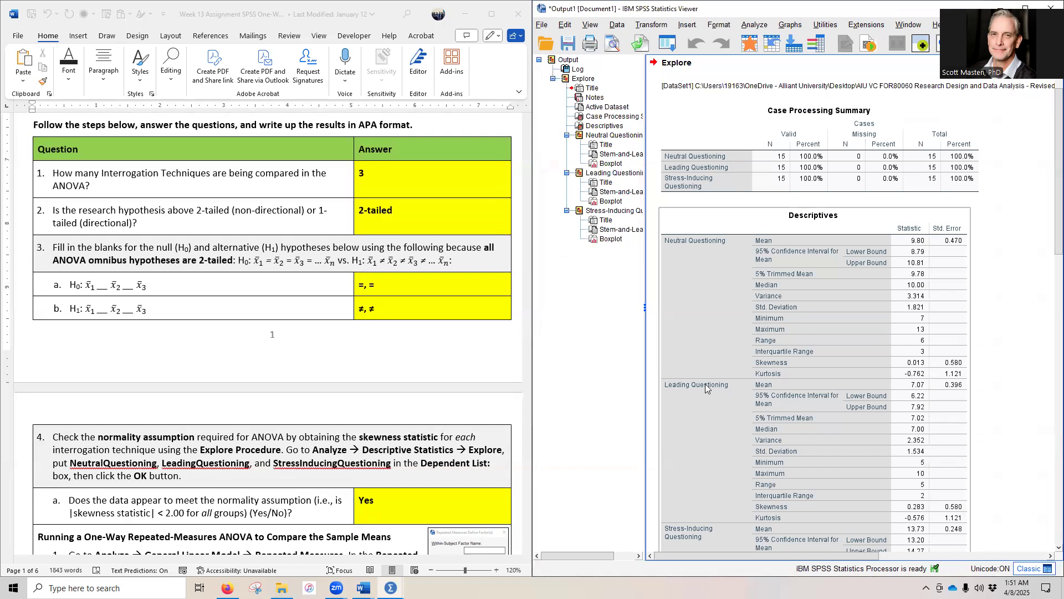
{"action": "scroll", "coordinate": [705, 385], "scroll_direction": "down", "scroll_amount": 2}
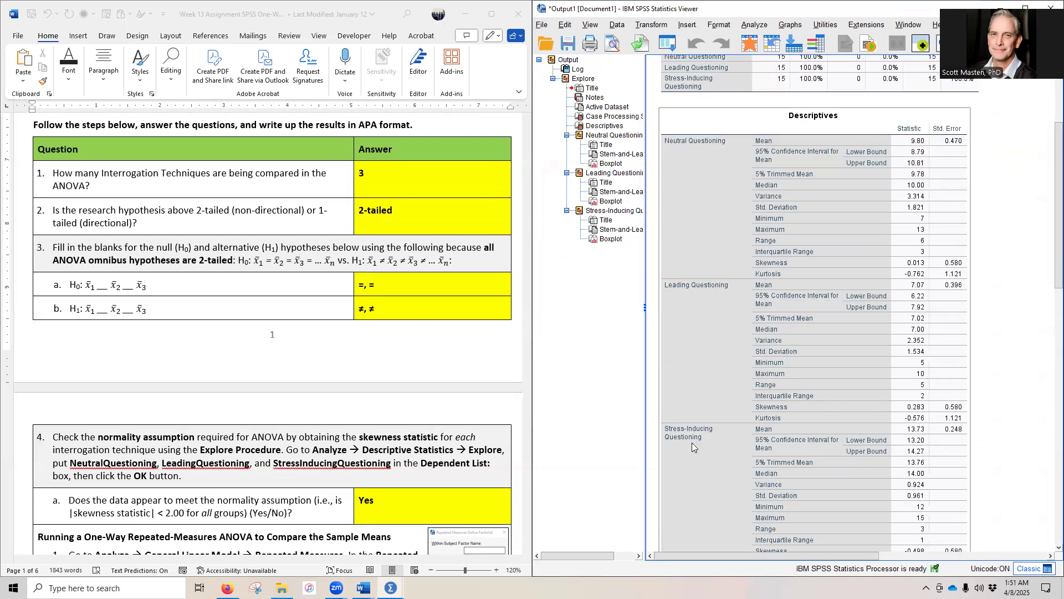
{"action": "scroll", "coordinate": [698, 443], "scroll_direction": "up", "scroll_amount": 1}
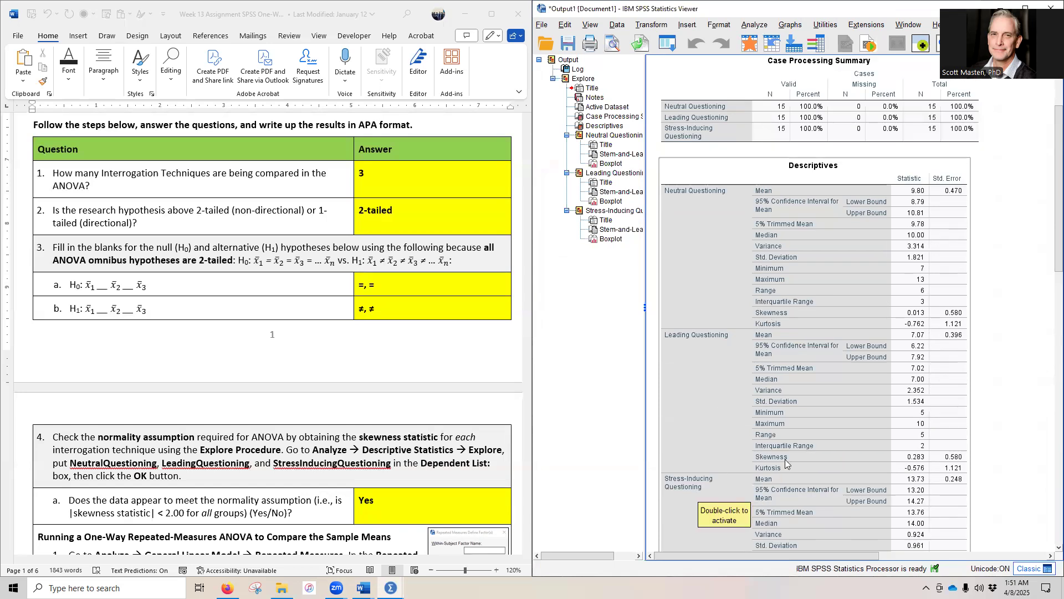
{"action": "scroll", "coordinate": [765, 392], "scroll_direction": "down", "scroll_amount": 4}
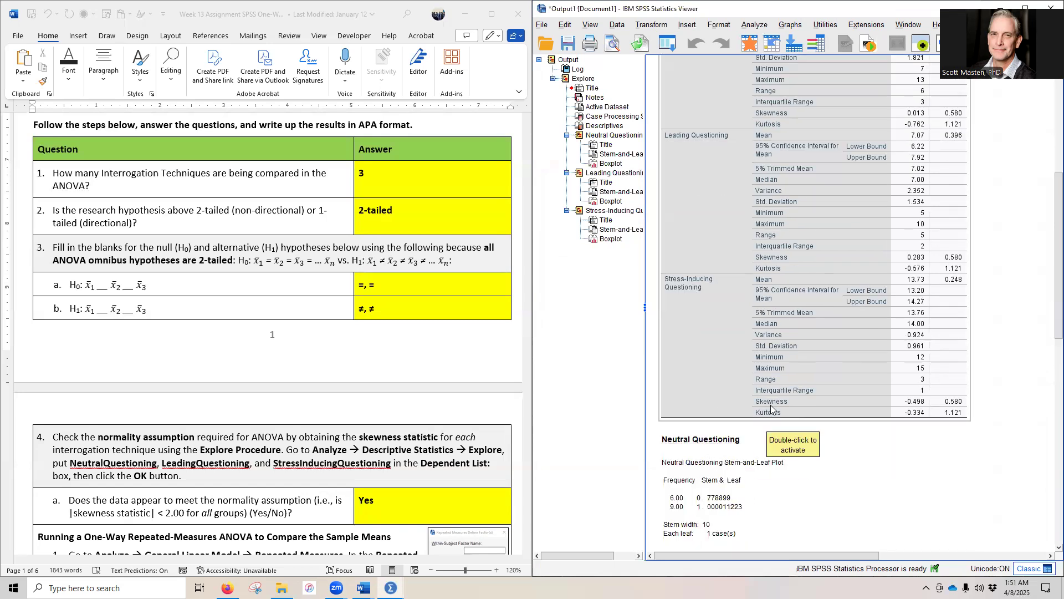
{"action": "scroll", "coordinate": [311, 356], "scroll_direction": "down", "scroll_amount": 6}
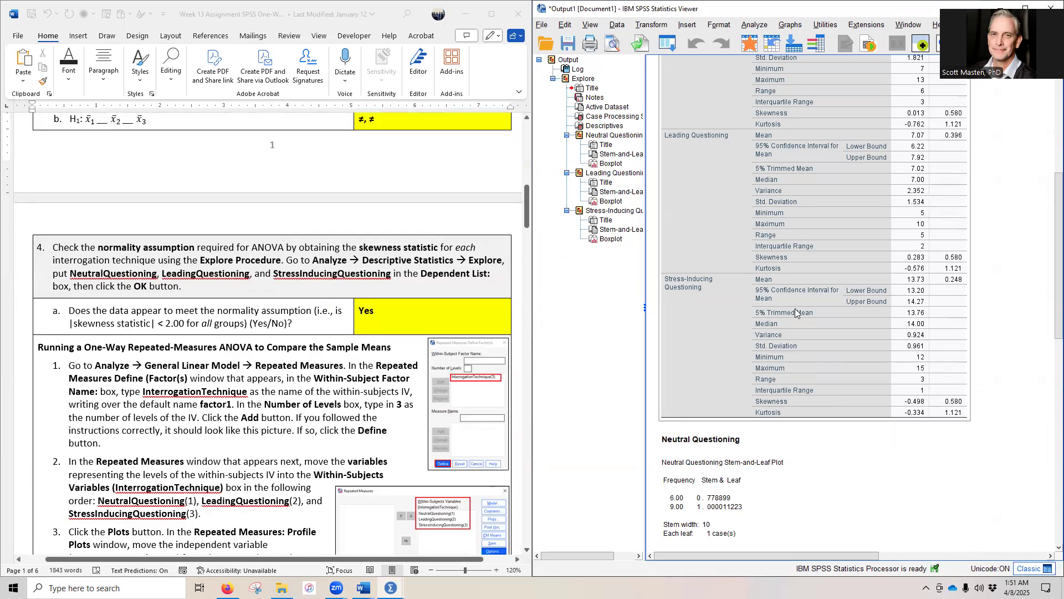
{"action": "scroll", "coordinate": [795, 308], "scroll_direction": "up", "scroll_amount": 6}
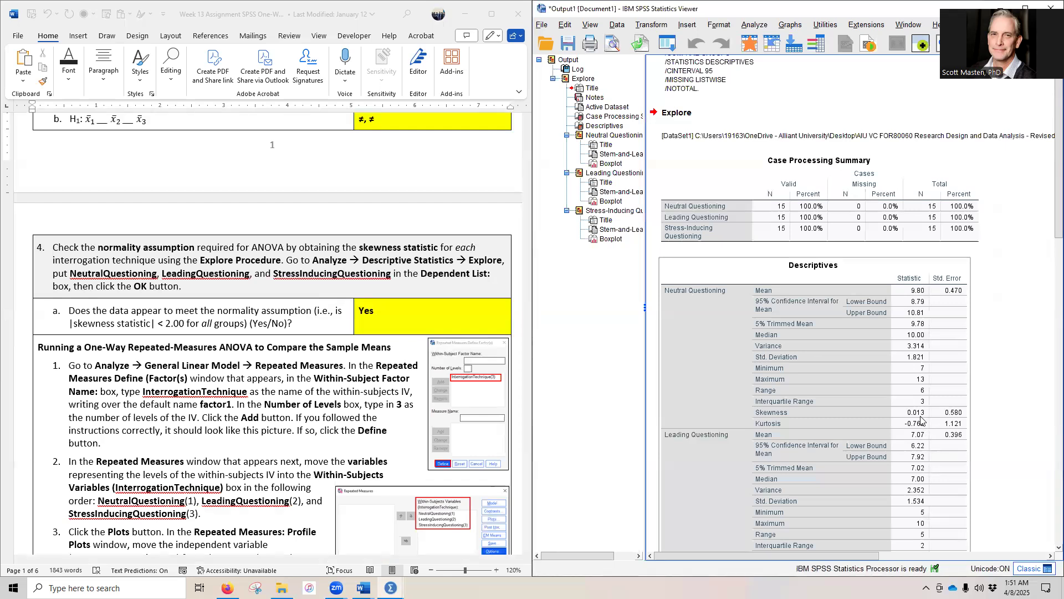
{"action": "scroll", "coordinate": [916, 419], "scroll_direction": "down", "scroll_amount": 2}
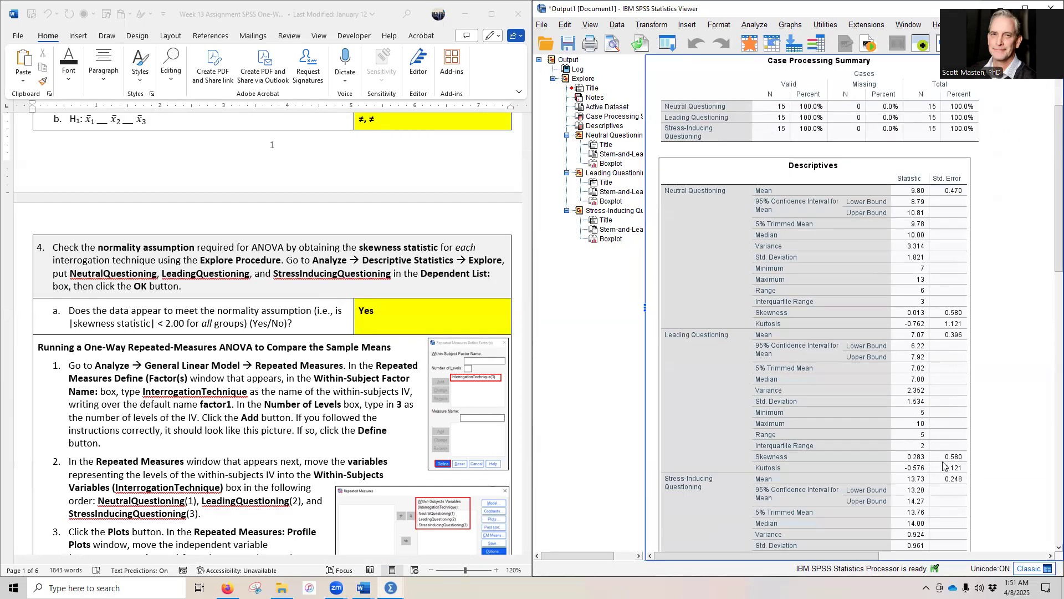
{"action": "scroll", "coordinate": [918, 462], "scroll_direction": "down", "scroll_amount": 2}
{"action": "left_click", "coordinate": [919, 461]}
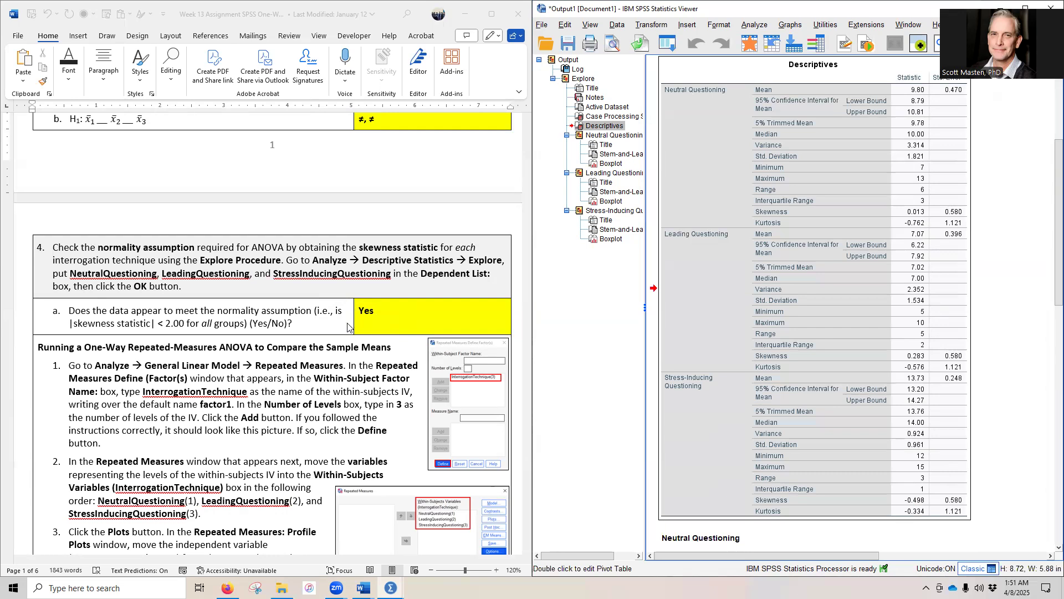
Step: Start a General Linear Model Repeated Measures analysis and enter InterrogationTechnique as the within-subject factor name with 3 levels
{"action": "scroll", "coordinate": [233, 329], "scroll_direction": "down", "scroll_amount": 4}
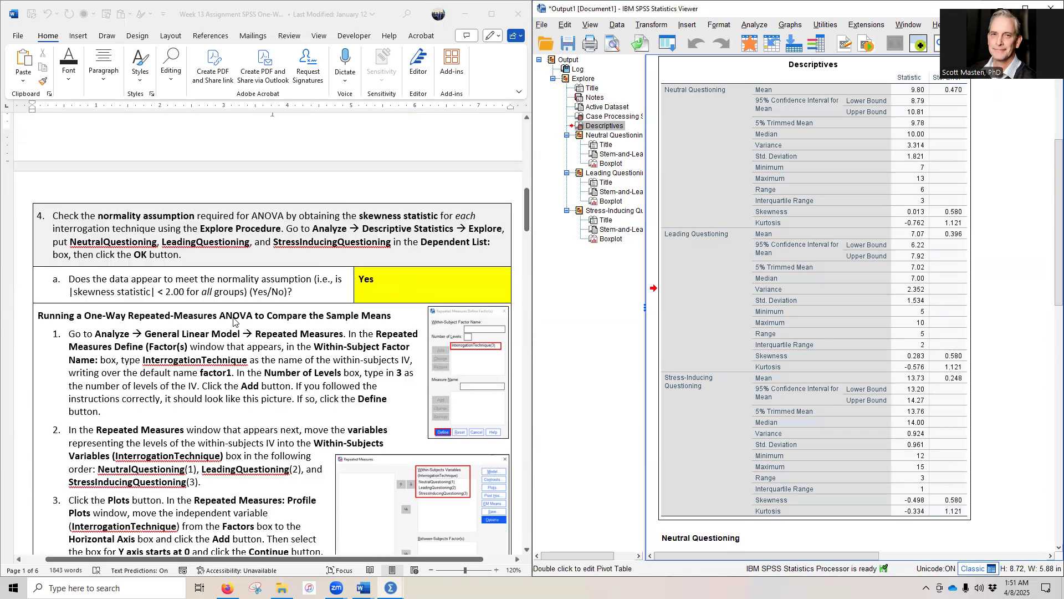
{"action": "scroll", "coordinate": [325, 294], "scroll_direction": "down", "scroll_amount": 1}
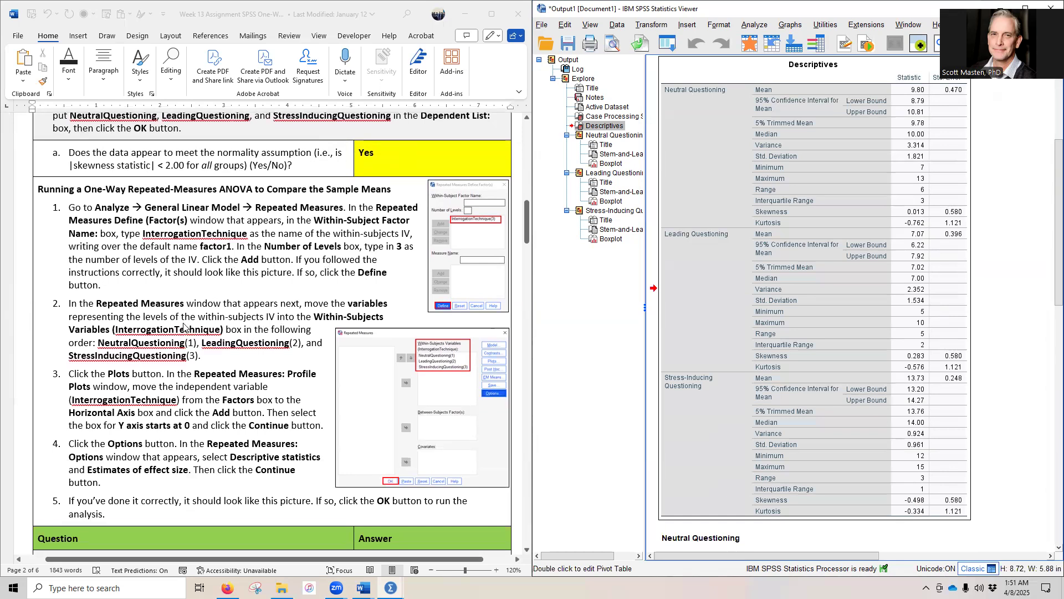
{"action": "left_click", "coordinate": [753, 25]}
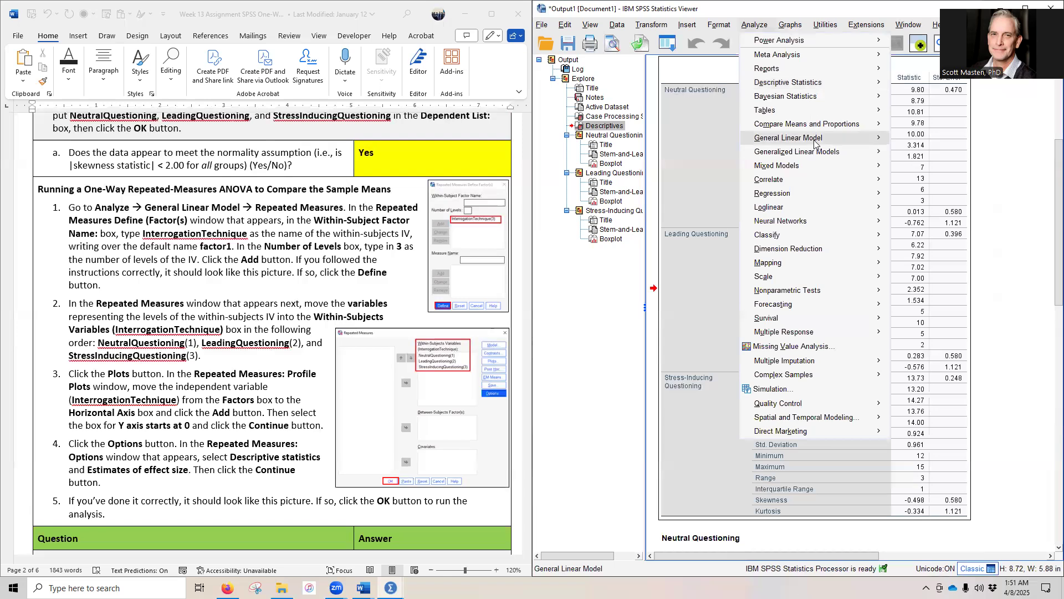
{"action": "mouse_move", "coordinate": [815, 145]}
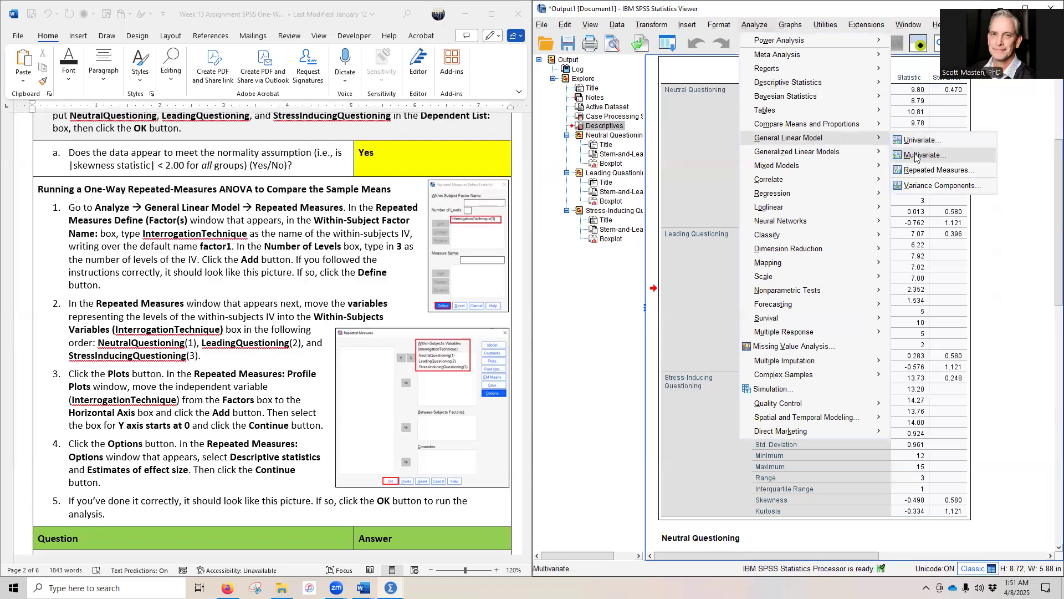
{"action": "left_click", "coordinate": [932, 171]}
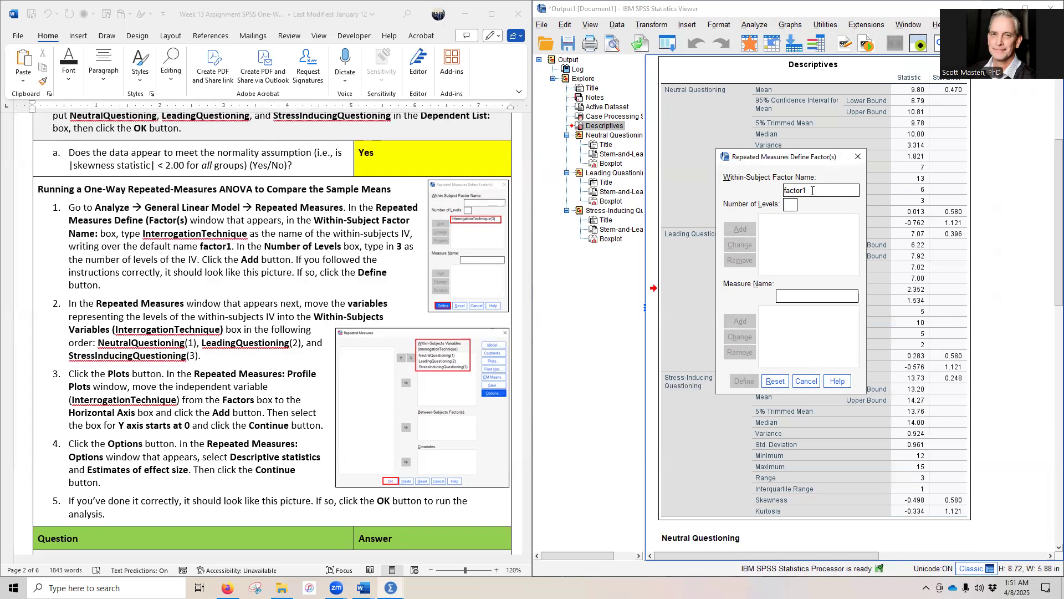
{"action": "left_click", "coordinate": [155, 233]}
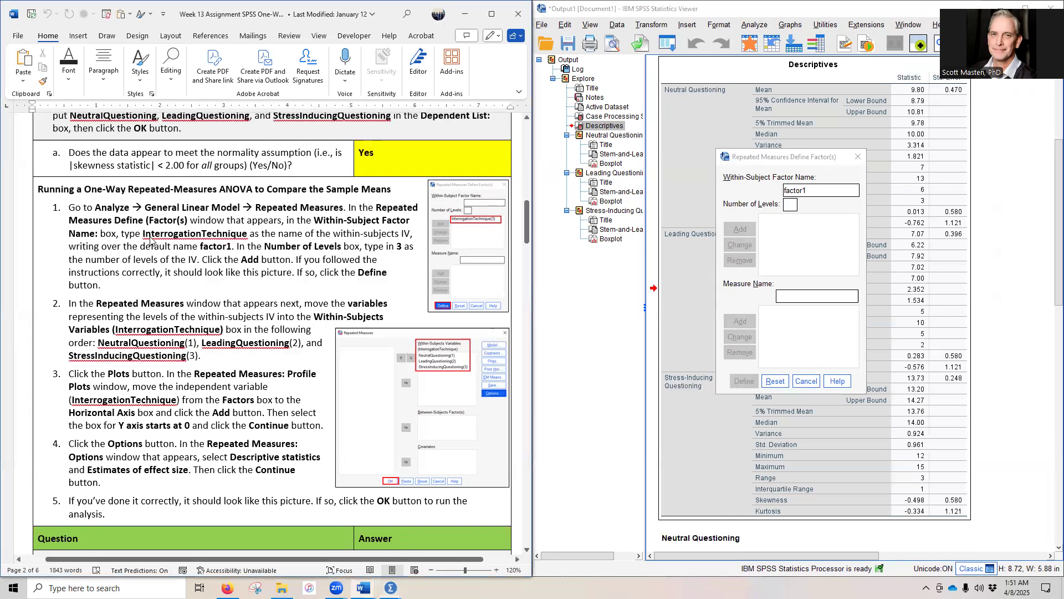
{"action": "double_click", "coordinate": [157, 233]}
{"action": "key", "text": "ctrl+c"}
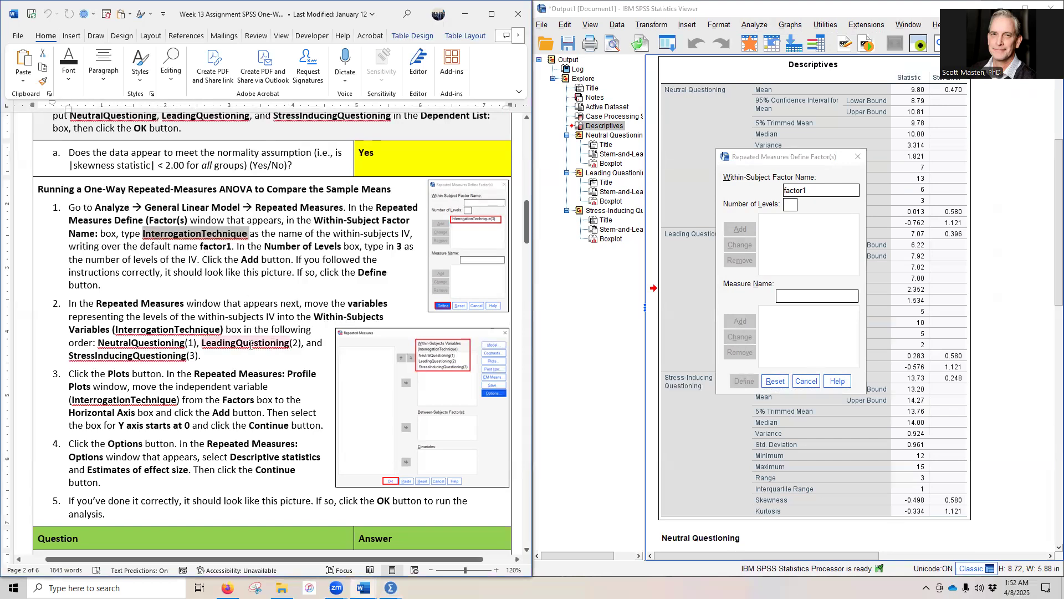
{"action": "left_click", "coordinate": [759, 194]}
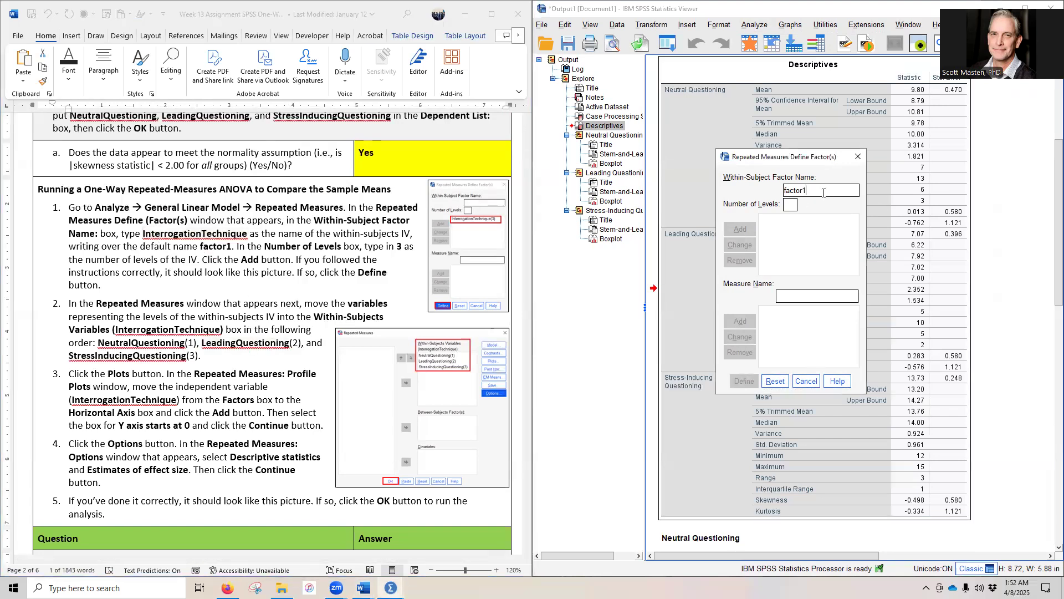
{"action": "key", "text": "ctrl+v"}
{"action": "left_click", "coordinate": [792, 203]}
{"action": "type", "text": "3"}
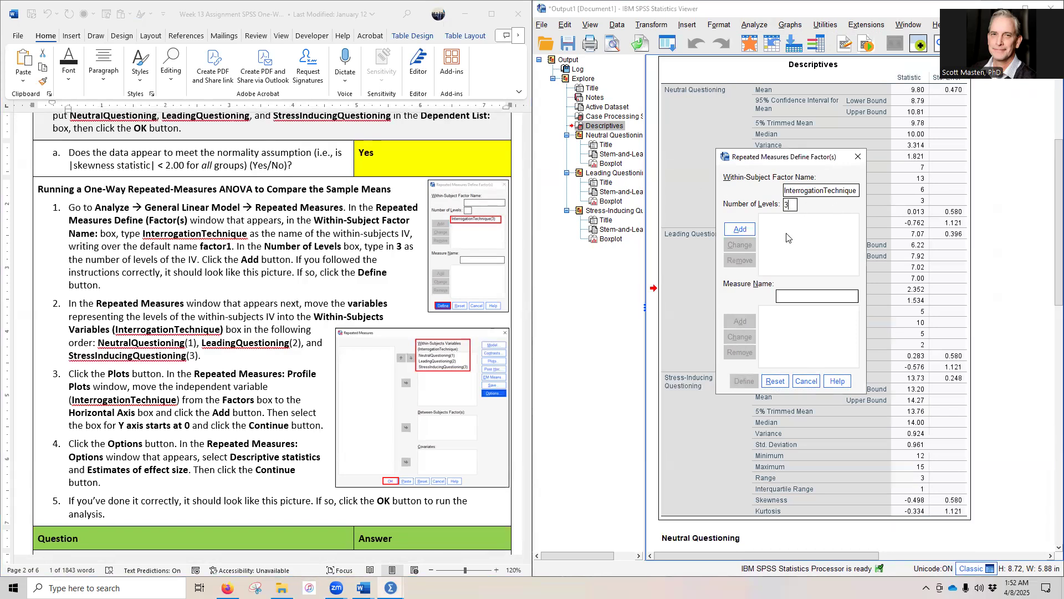
Step: Remove the stray illegal character from the factor name, add InterrogationTechnique(3) to the factor list and proceed to define its variables
{"action": "left_click", "coordinate": [736, 229]}
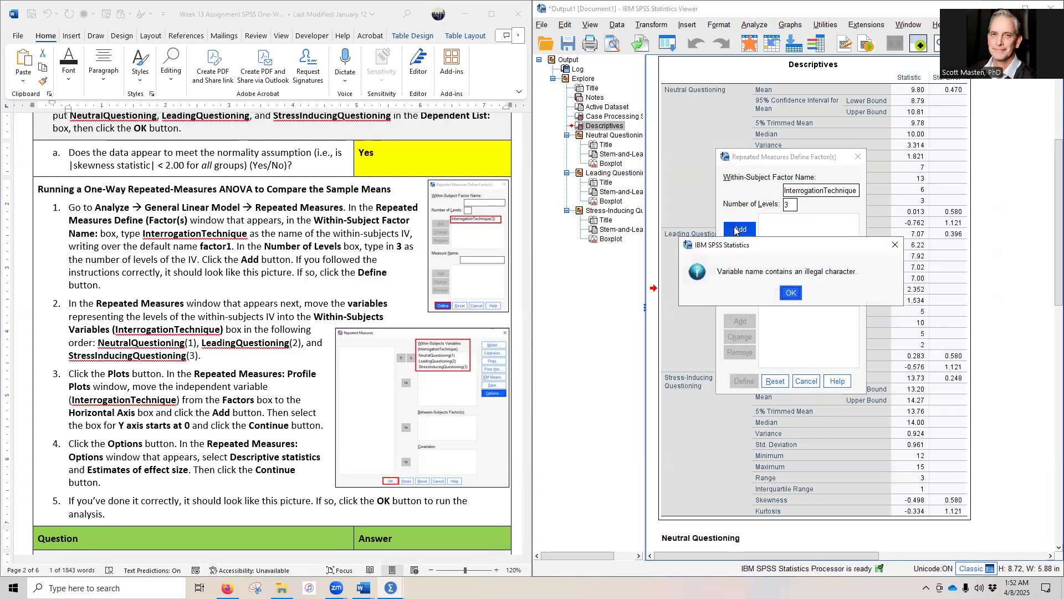
{"action": "left_click", "coordinate": [791, 292]}
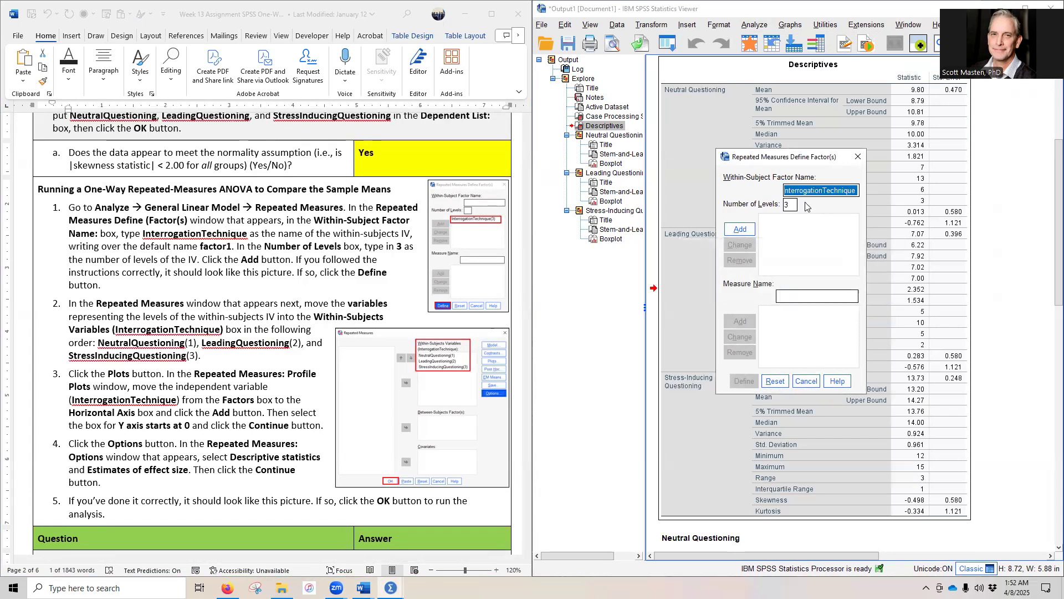
{"action": "left_click_drag", "start_coordinate": [796, 191], "coordinate": [858, 191]}
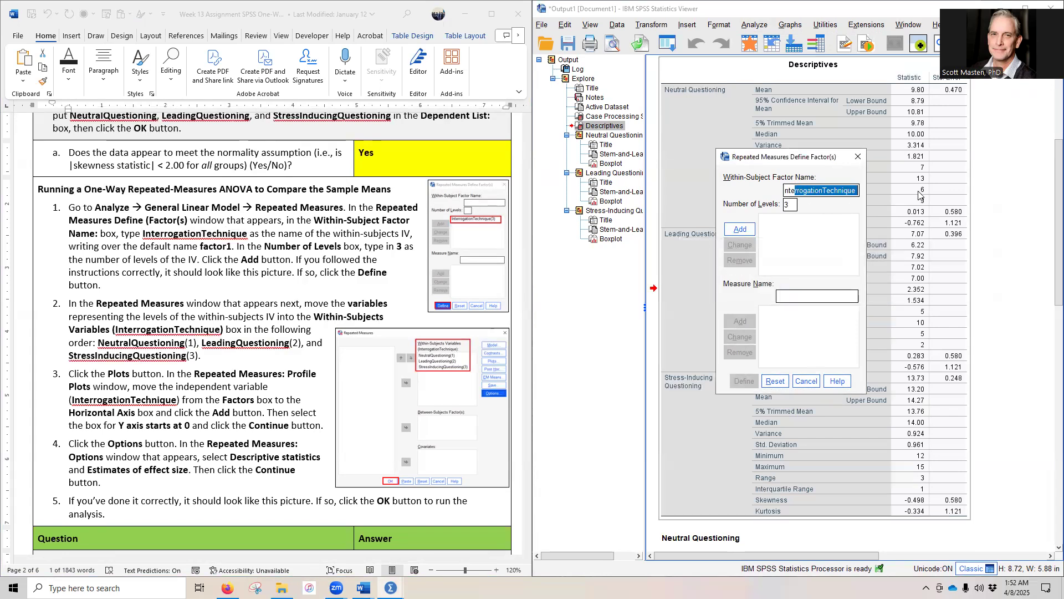
{"action": "left_click", "coordinate": [858, 192]}
{"action": "key", "text": "Delete"}
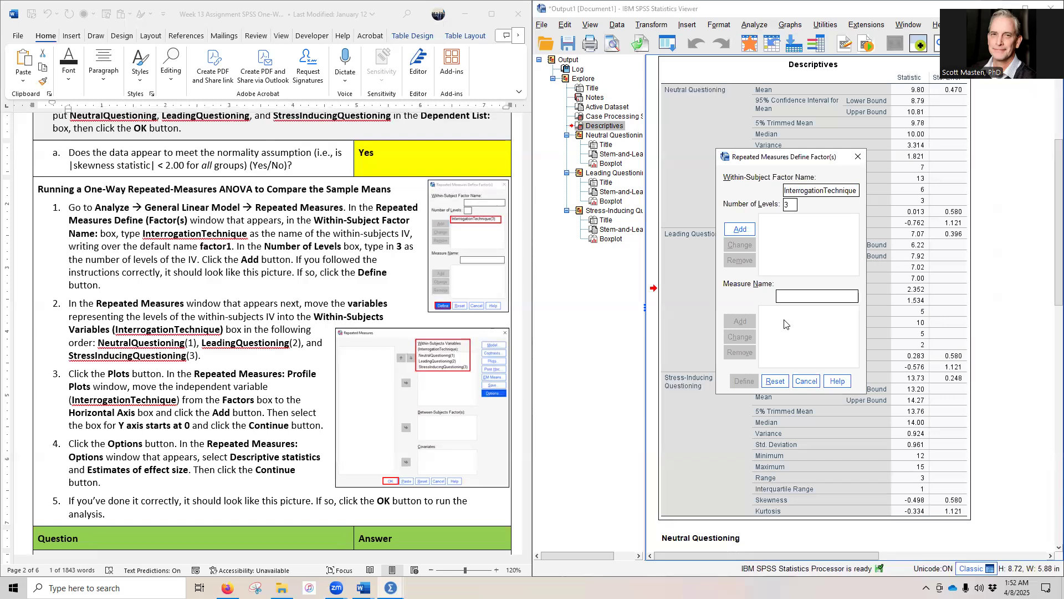
{"action": "left_click", "coordinate": [740, 230]}
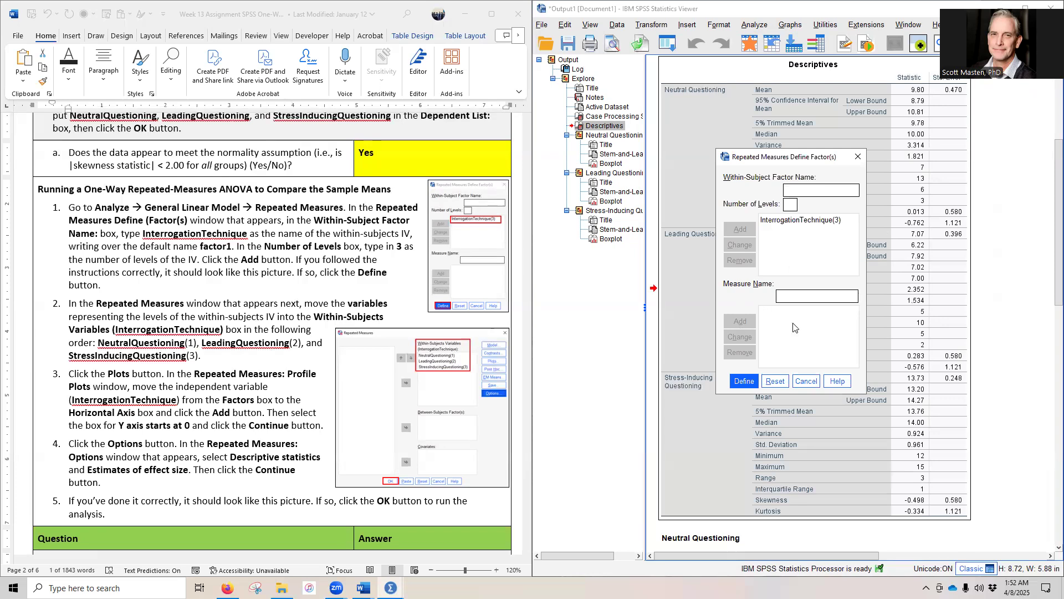
{"action": "left_click", "coordinate": [743, 382]}
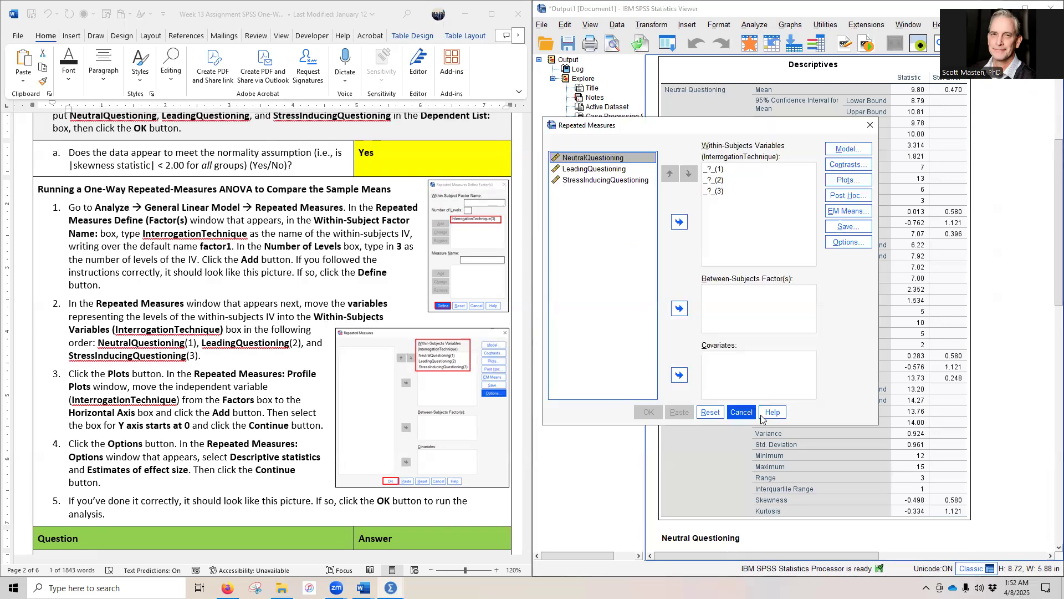
Step: Assign NeutralQuestioning, LeadingQuestioning and StressInducingQuestioning in that order as levels 1 to 3 of the within-subjects variables
{"action": "left_click_drag", "start_coordinate": [693, 126], "coordinate": [763, 112]}
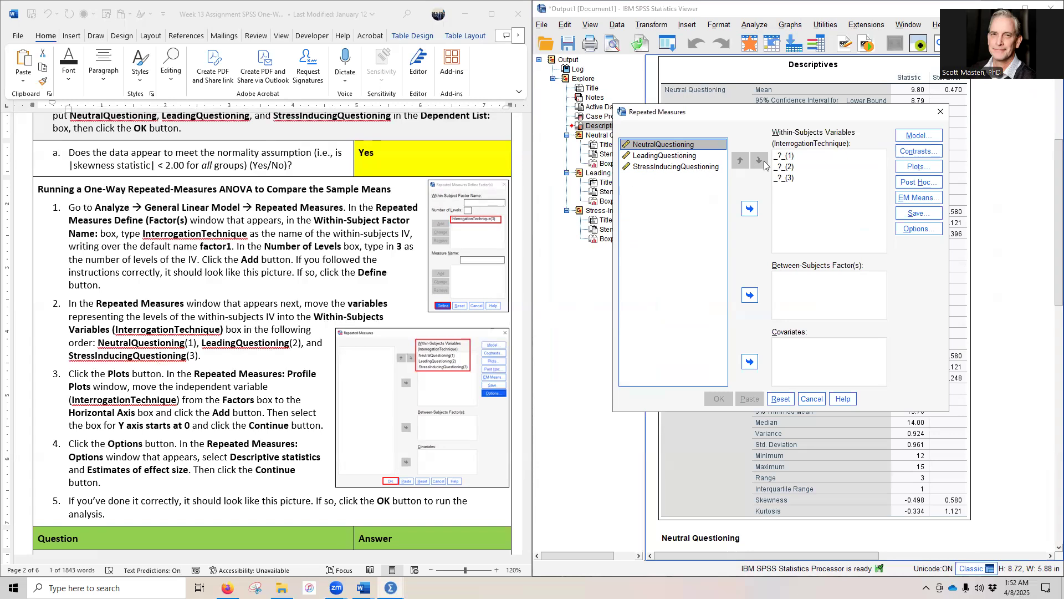
{"action": "left_click", "coordinate": [750, 208]}
{"action": "left_click", "coordinate": [653, 145]}
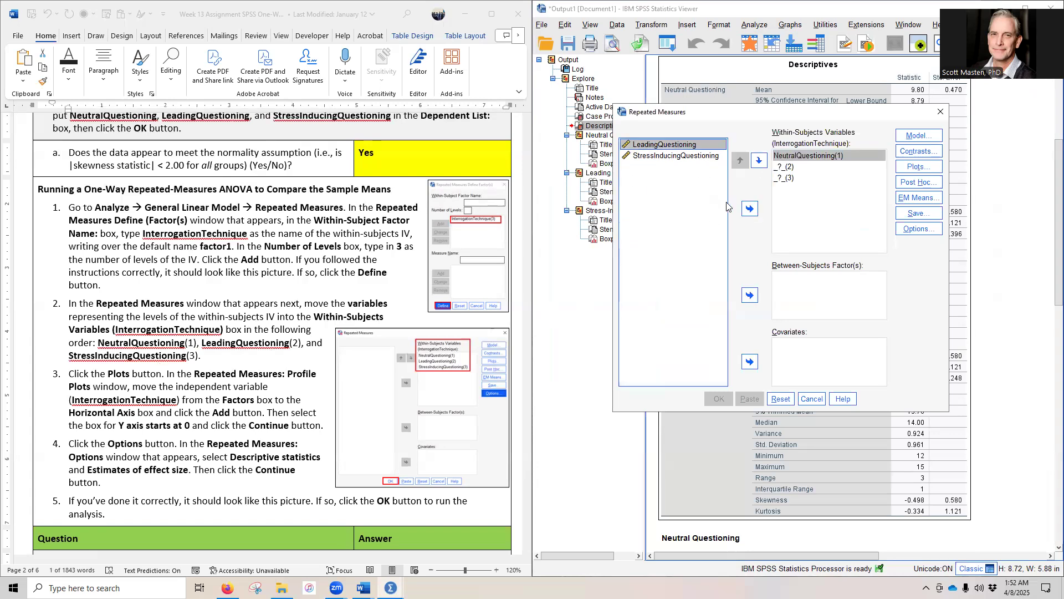
{"action": "left_click", "coordinate": [749, 208]}
{"action": "left_click", "coordinate": [671, 145]}
{"action": "left_click", "coordinate": [749, 209]}
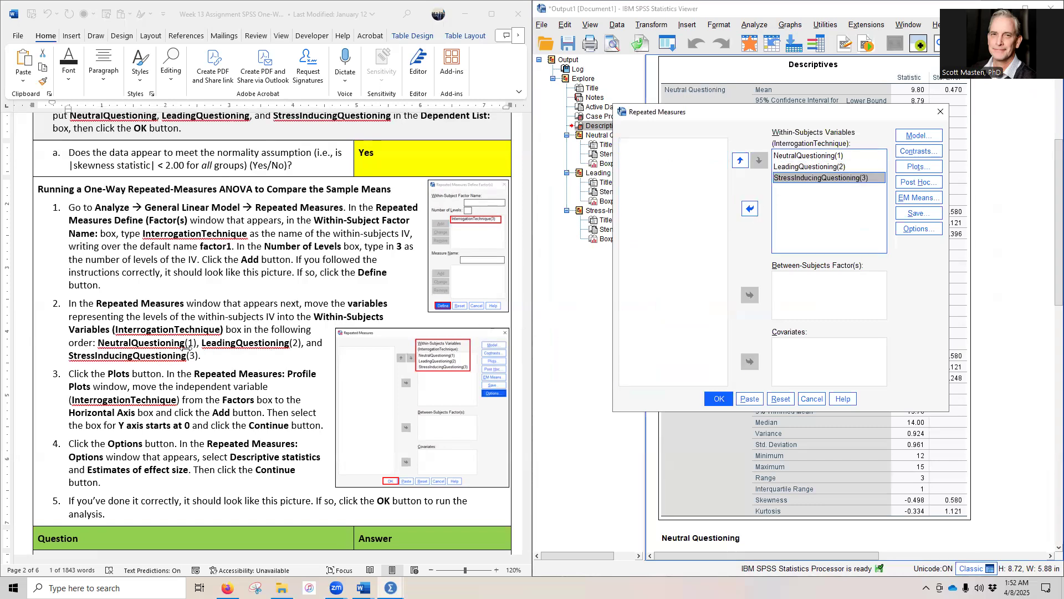
Step: Add a profile plot with InterrogationTechnique on the horizontal axis and the Y axis starting at 0
{"action": "left_click", "coordinate": [919, 166]}
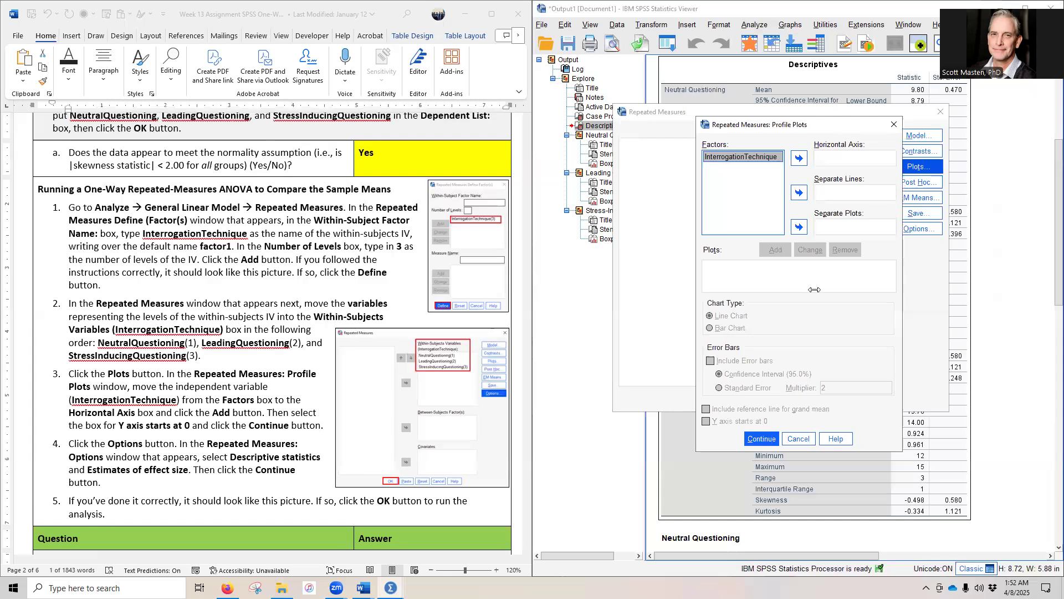
{"action": "left_click", "coordinate": [754, 157]}
{"action": "left_click", "coordinate": [799, 158]}
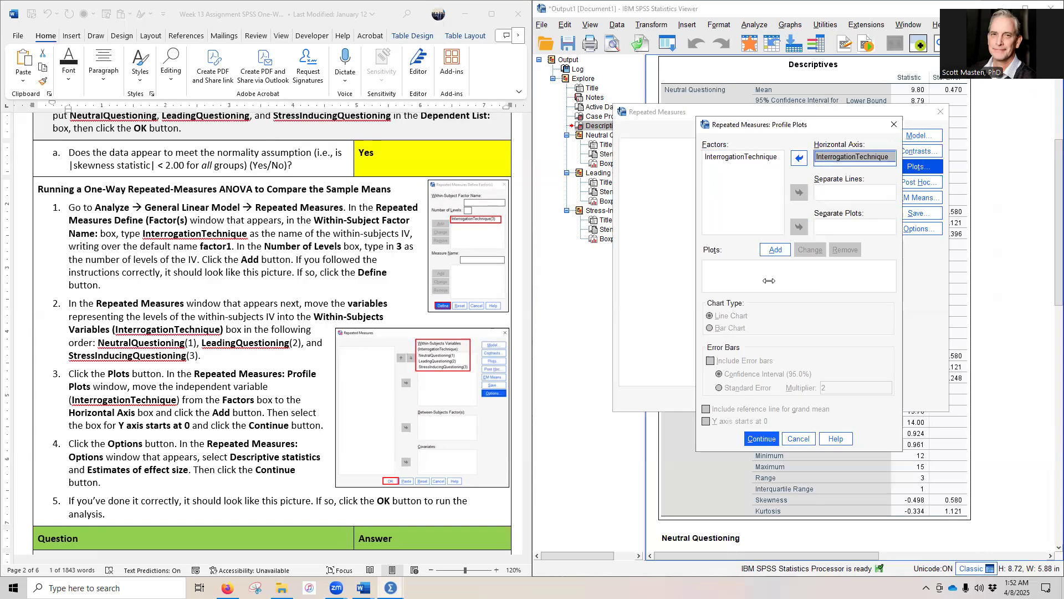
{"action": "left_click", "coordinate": [775, 249]}
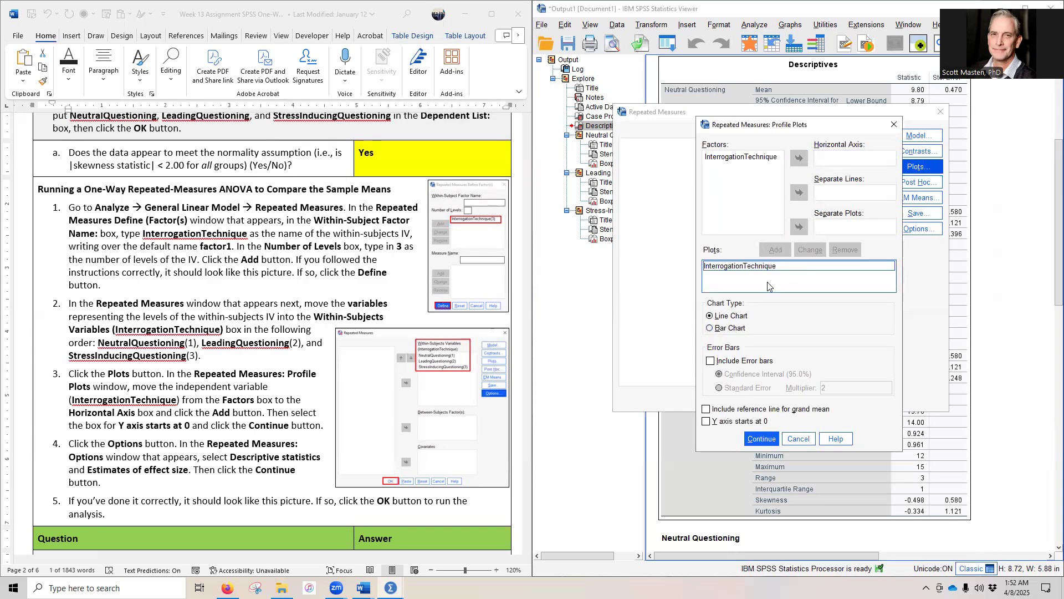
{"action": "left_click", "coordinate": [742, 421]}
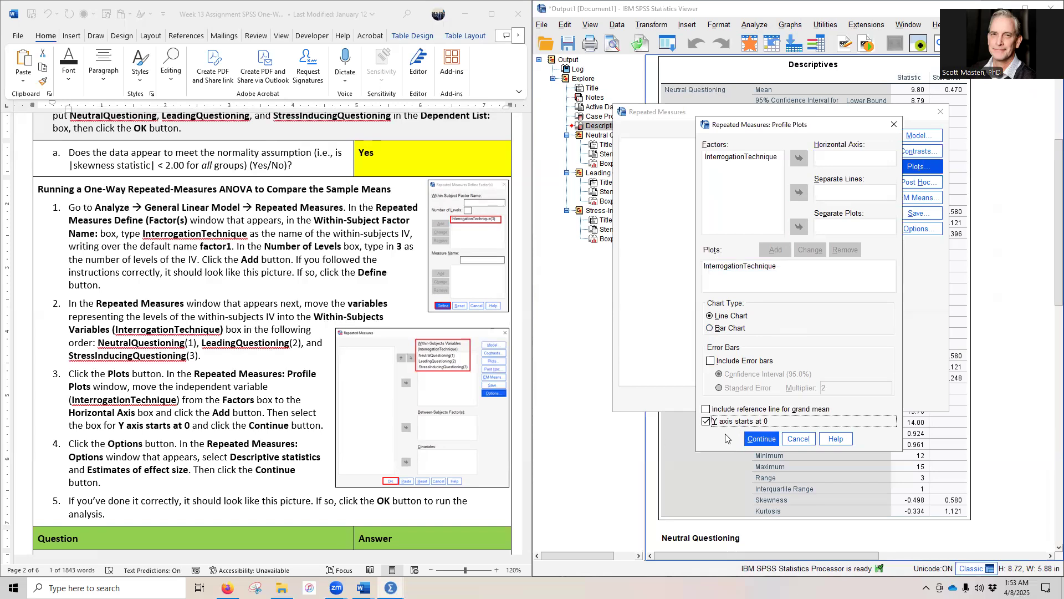
{"action": "left_click", "coordinate": [759, 440]}
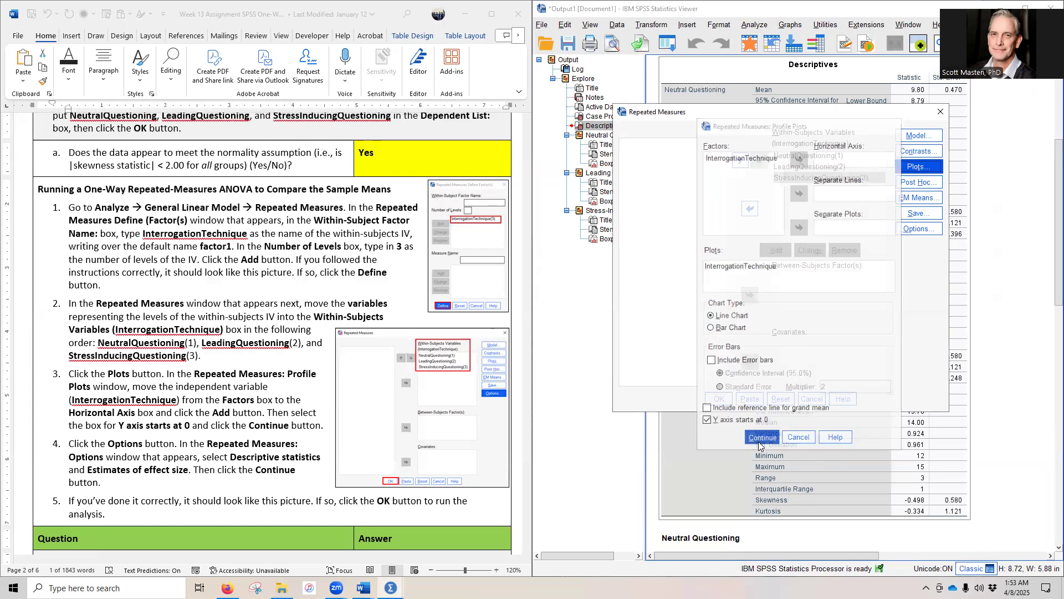
Step: Enable Descriptive statistics and Estimates of effect size for the output and run the repeated-measures analysis
{"action": "left_click", "coordinate": [906, 229]}
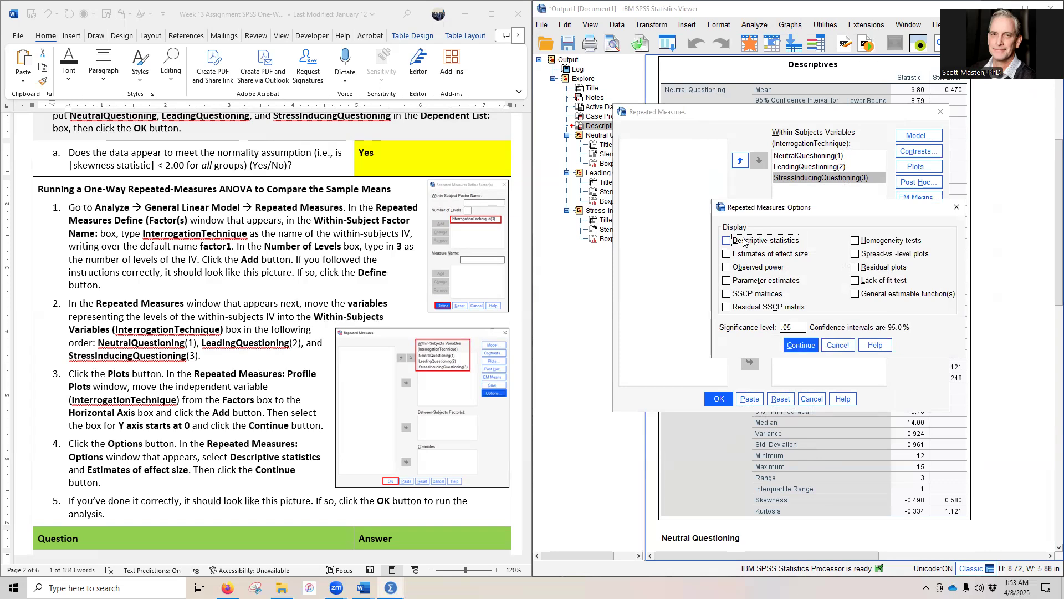
{"action": "left_click", "coordinate": [762, 254]}
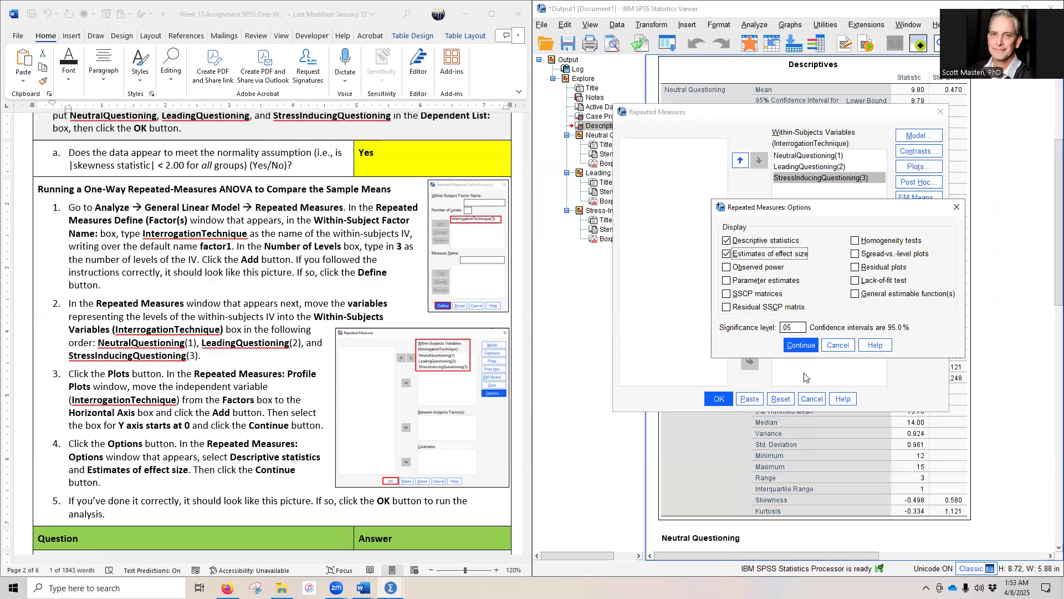
{"action": "left_click", "coordinate": [800, 344]}
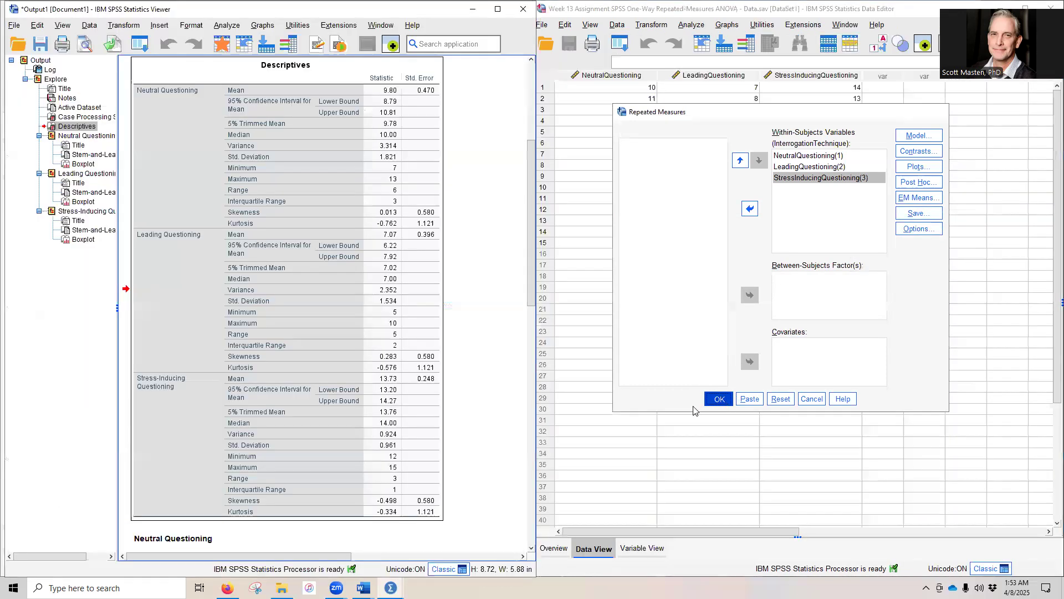
{"action": "left_click", "coordinate": [718, 399]}
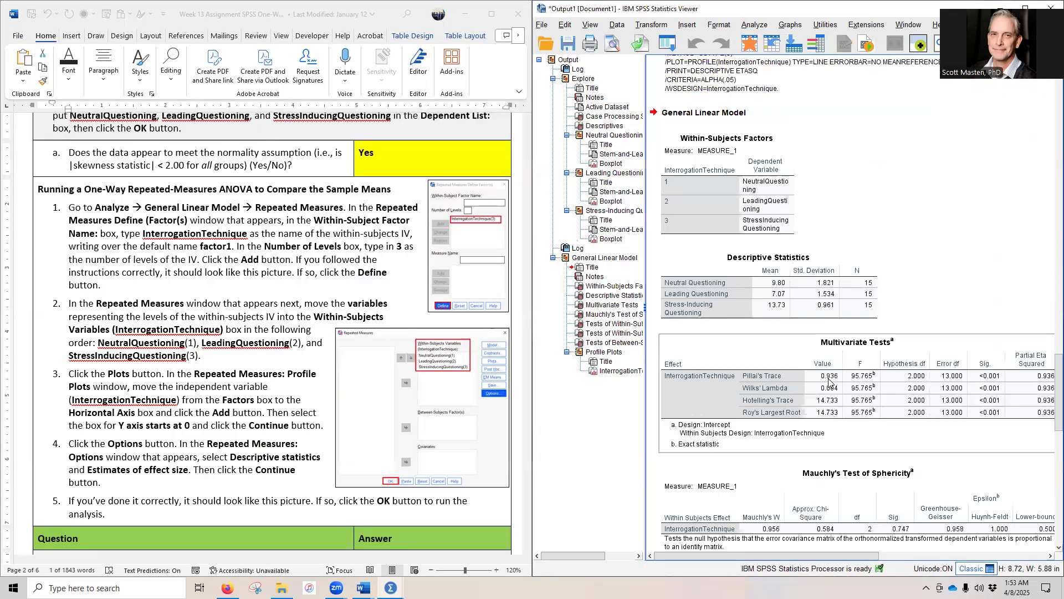
Step: Compare the mean and standard deviation of each questioning condition in the Descriptive Statistics table with the assignment's answers
{"action": "scroll", "coordinate": [717, 117], "scroll_direction": "up", "scroll_amount": 2}
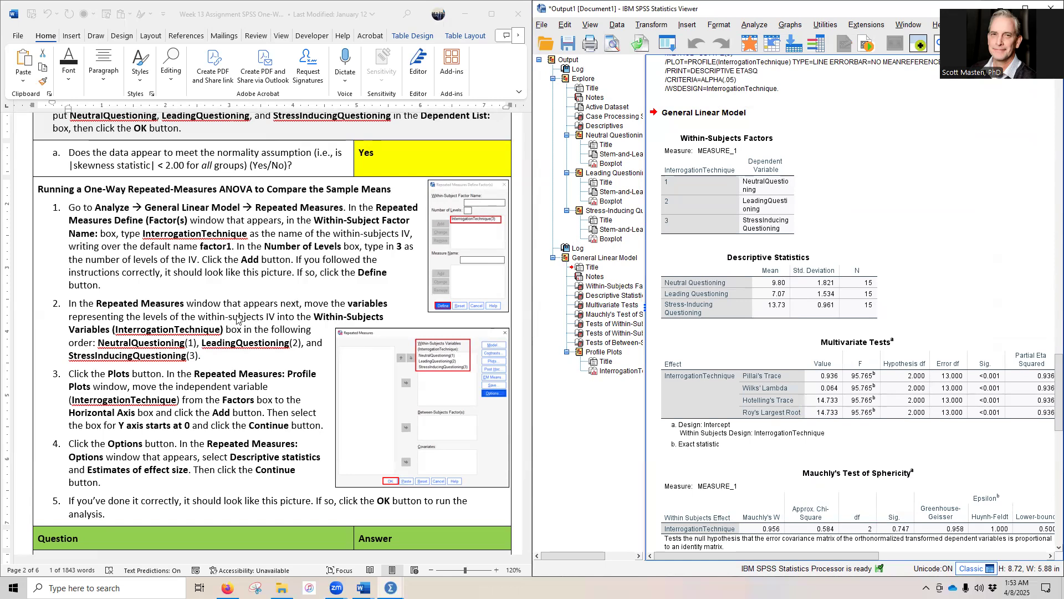
{"action": "scroll", "coordinate": [249, 323], "scroll_direction": "down", "scroll_amount": 3}
{"action": "scroll", "coordinate": [261, 325], "scroll_direction": "down", "scroll_amount": 1}
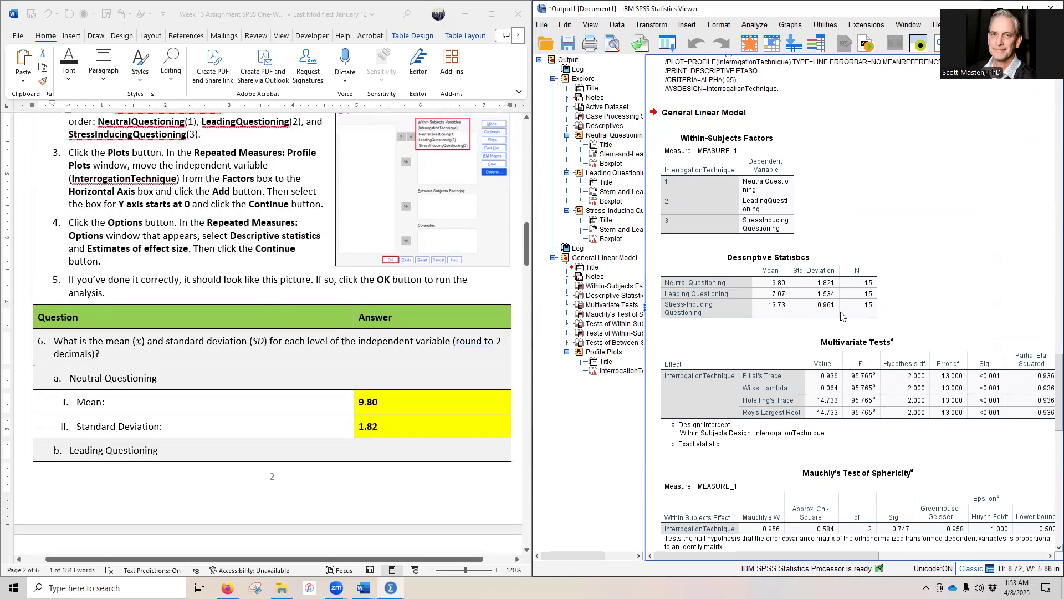
{"action": "scroll", "coordinate": [840, 315], "scroll_direction": "down", "scroll_amount": 3}
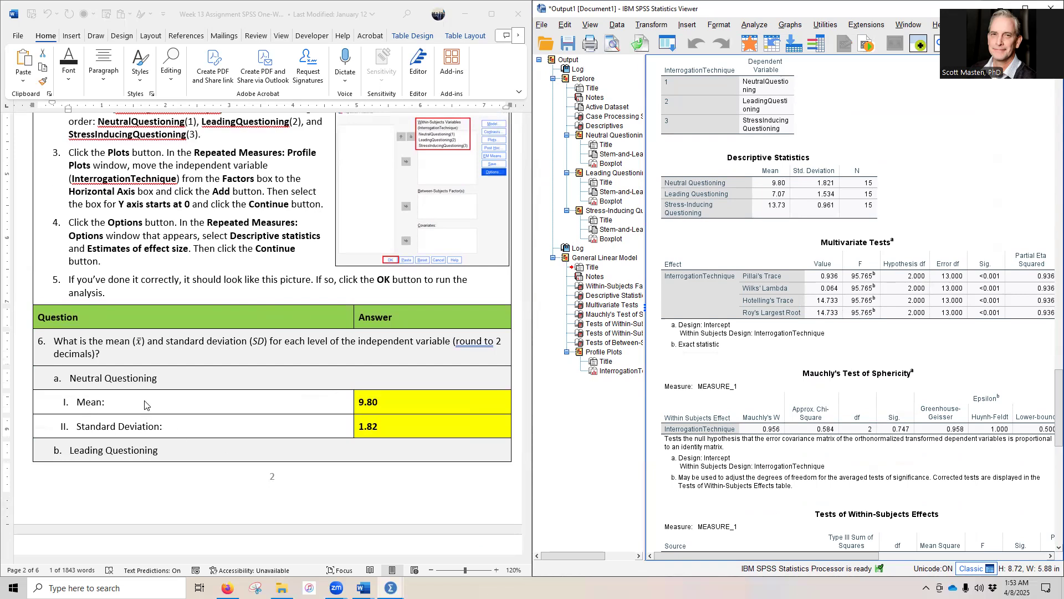
{"action": "scroll", "coordinate": [147, 404], "scroll_direction": "down", "scroll_amount": 9}
{"action": "scroll", "coordinate": [304, 447], "scroll_direction": "up", "scroll_amount": 8}
{"action": "left_click", "coordinate": [785, 187]}
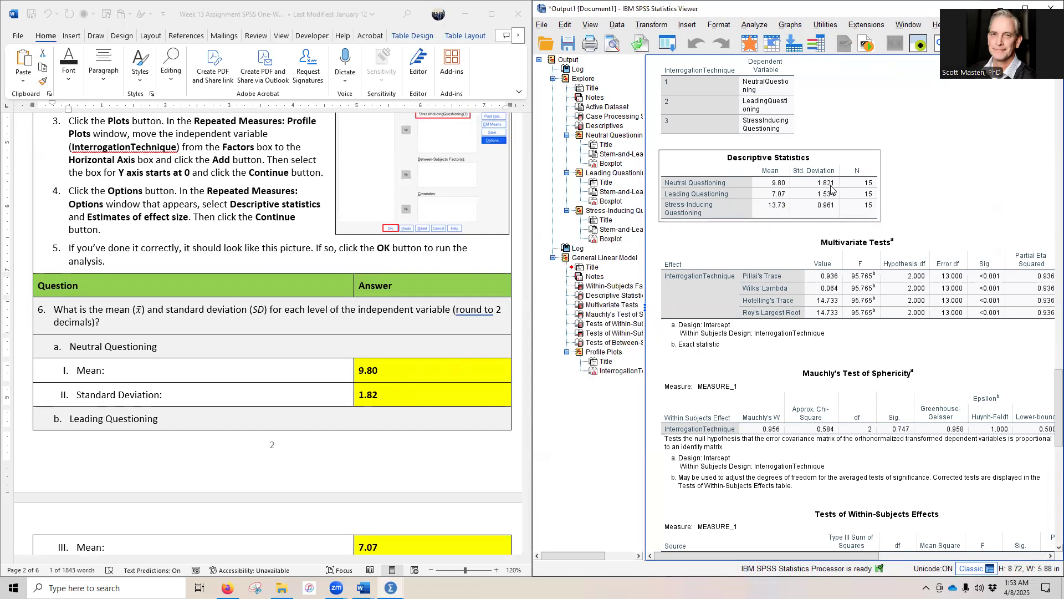
{"action": "scroll", "coordinate": [416, 455], "scroll_direction": "down", "scroll_amount": 2}
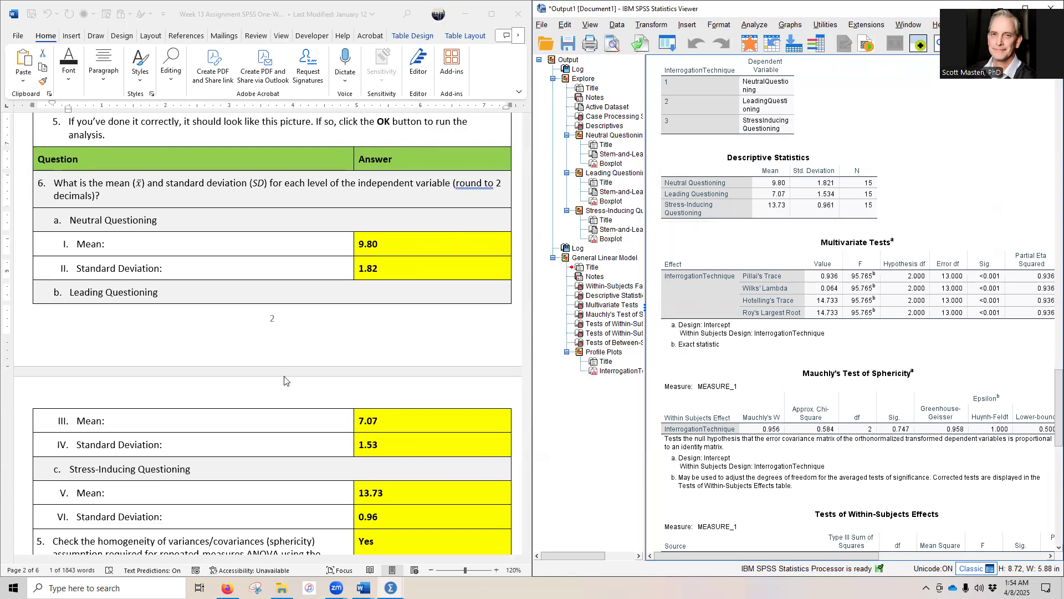
Step: Check the Sig. value in Mauchly's Test of Sphericity against the assignment's question 5 on the sphericity assumption
{"action": "scroll", "coordinate": [285, 381], "scroll_direction": "down", "scroll_amount": 3}
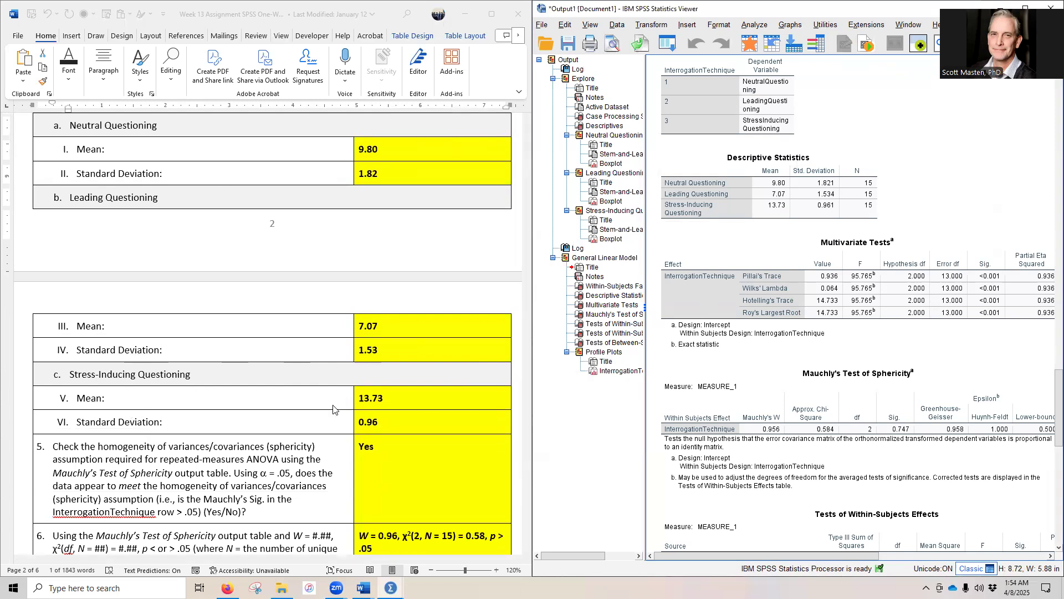
{"action": "scroll", "coordinate": [862, 251], "scroll_direction": "down", "scroll_amount": 3}
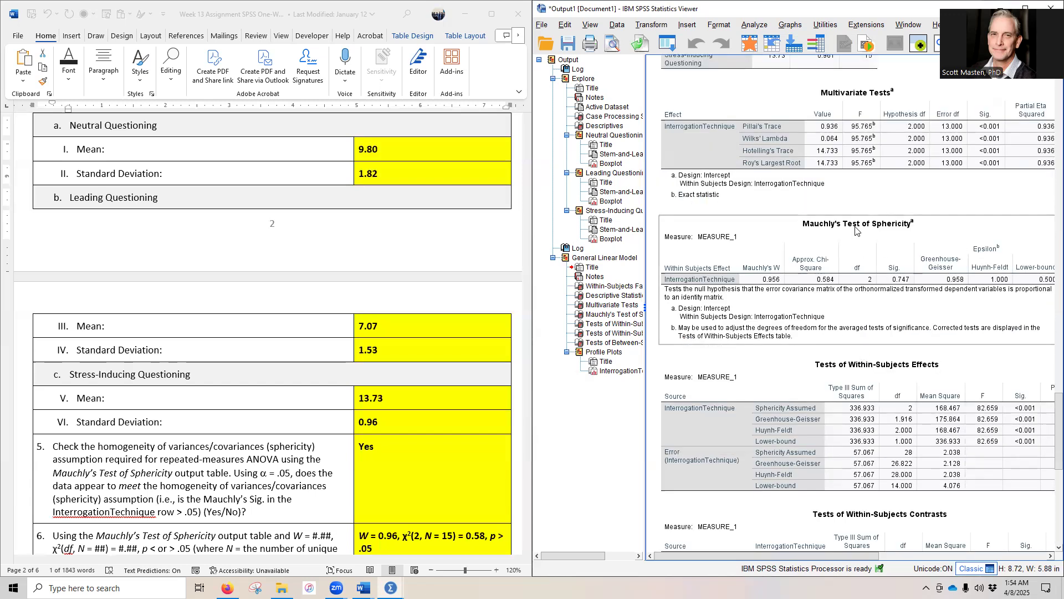
{"action": "left_click", "coordinate": [832, 113]}
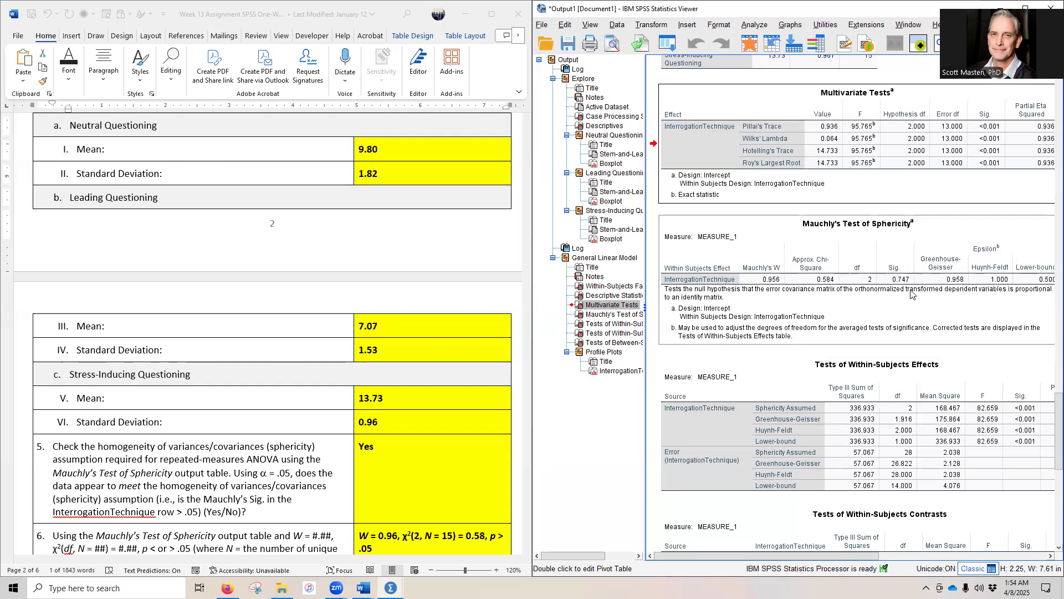
{"action": "left_click", "coordinate": [366, 447]}
{"action": "double_click", "coordinate": [365, 447]}
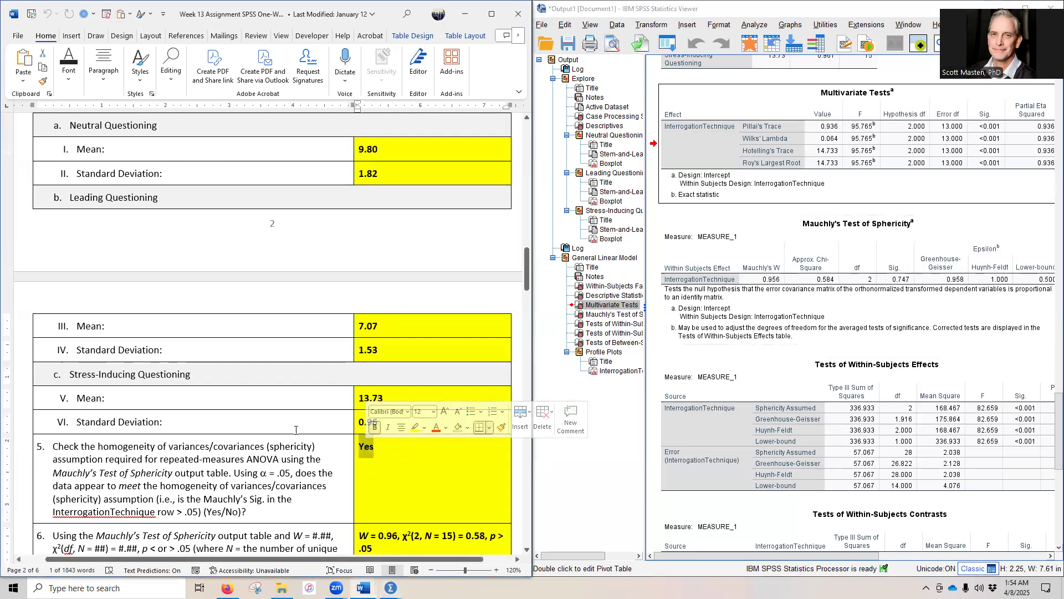
Step: Check the W, chi-square, df and N values in the Mauchly's Test and Descriptive Statistics tables against the question 6 answer
{"action": "scroll", "coordinate": [184, 371], "scroll_direction": "down", "scroll_amount": 5}
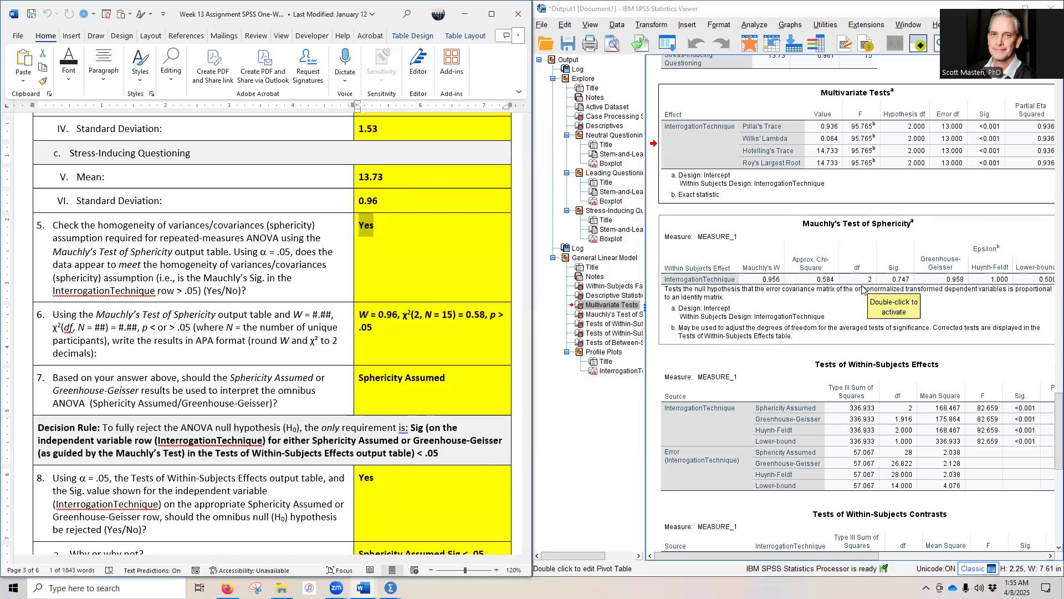
{"action": "scroll", "coordinate": [793, 321], "scroll_direction": "up", "scroll_amount": 4}
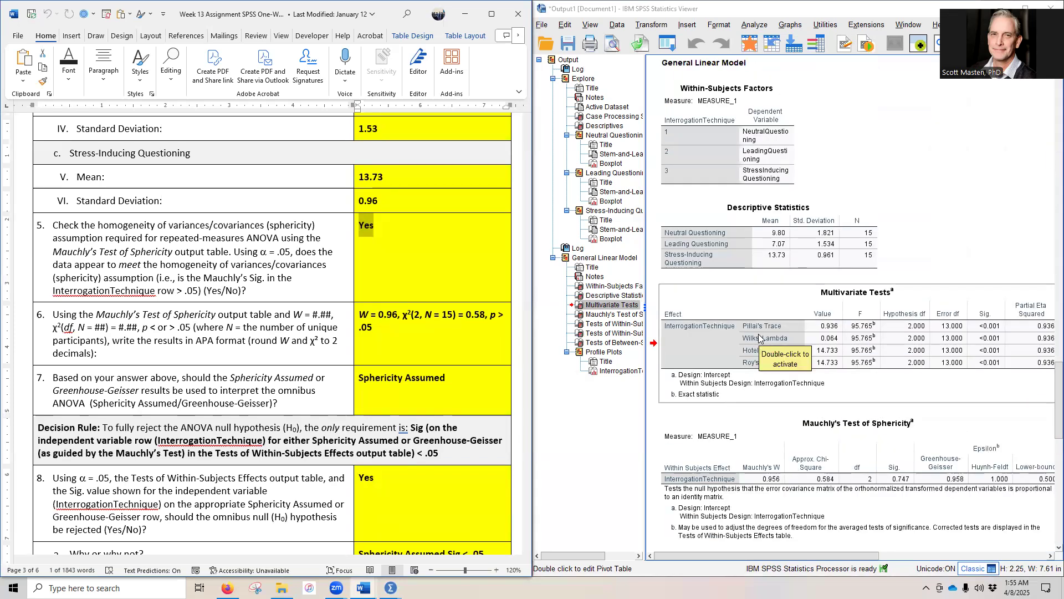
{"action": "scroll", "coordinate": [759, 338], "scroll_direction": "up", "scroll_amount": 2}
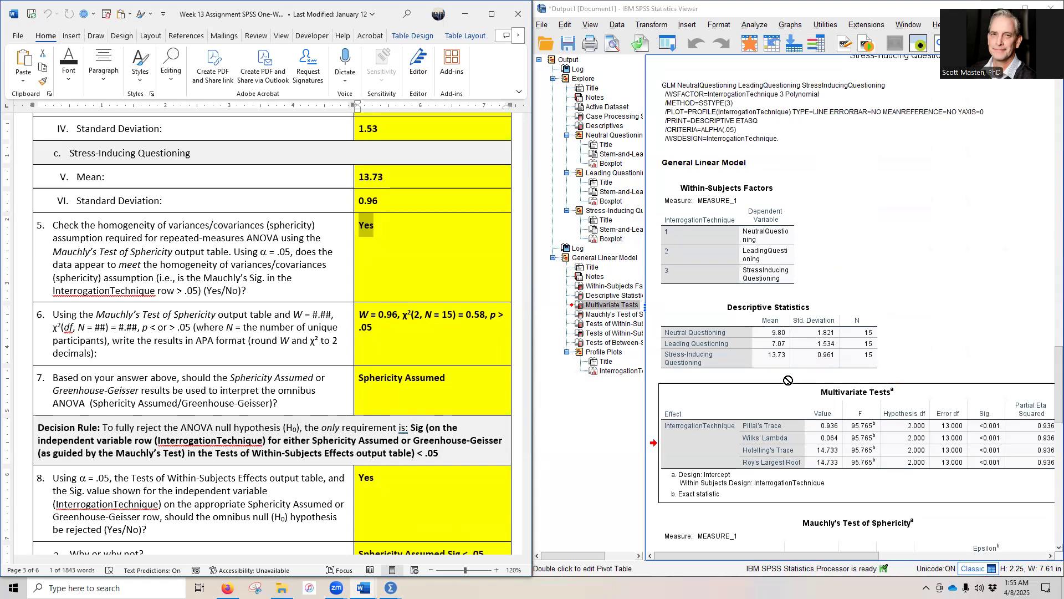
{"action": "scroll", "coordinate": [788, 380], "scroll_direction": "down", "scroll_amount": 5}
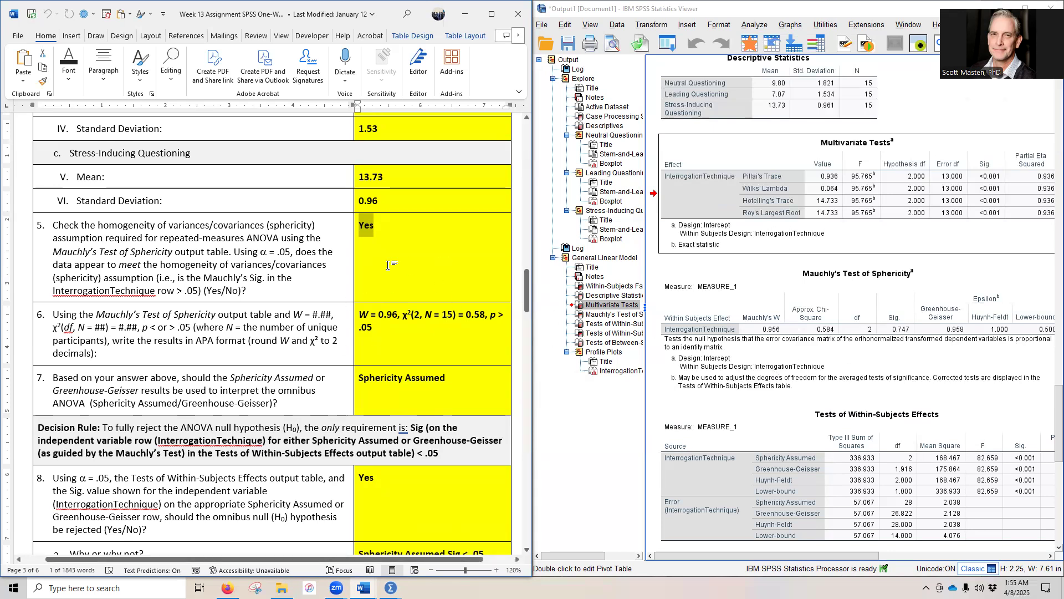
{"action": "scroll", "coordinate": [808, 246], "scroll_direction": "down", "scroll_amount": 3}
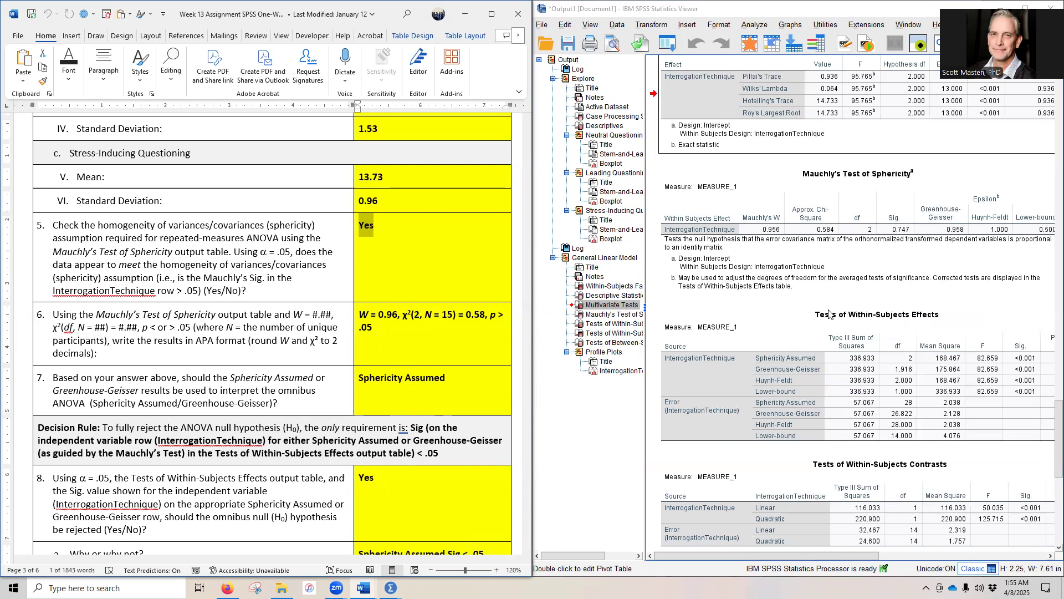
Step: Check the InterrogationTechnique Sphericity Assumed row in Tests of Within-Subjects Effects against the answers to questions 7 and 8
{"action": "left_click_drag", "start_coordinate": [359, 379], "coordinate": [445, 379]}
{"action": "scroll", "coordinate": [267, 367], "scroll_direction": "down", "scroll_amount": 1}
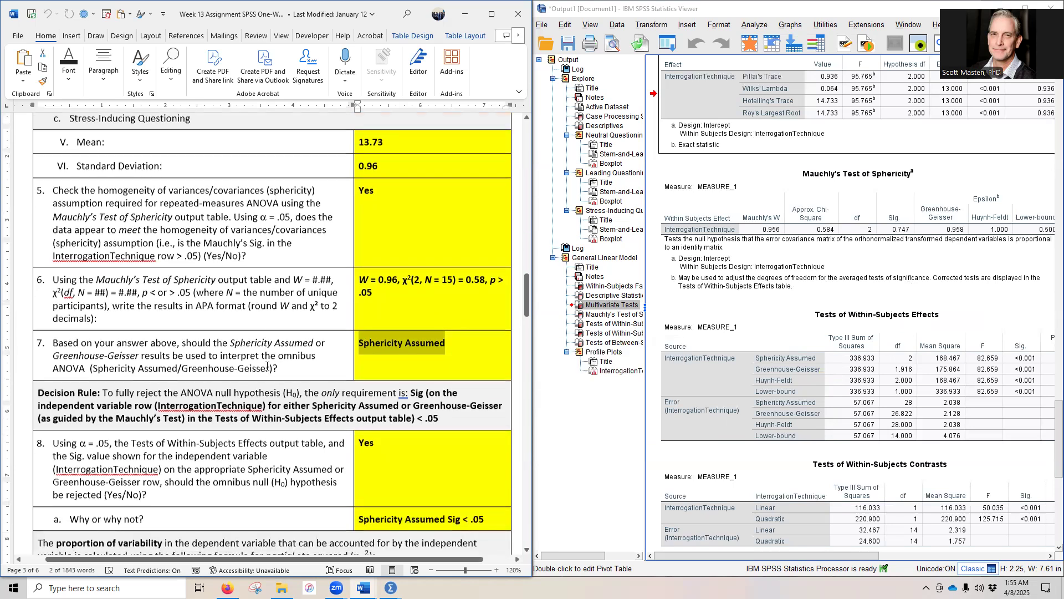
{"action": "scroll", "coordinate": [267, 367], "scroll_direction": "down", "scroll_amount": 3}
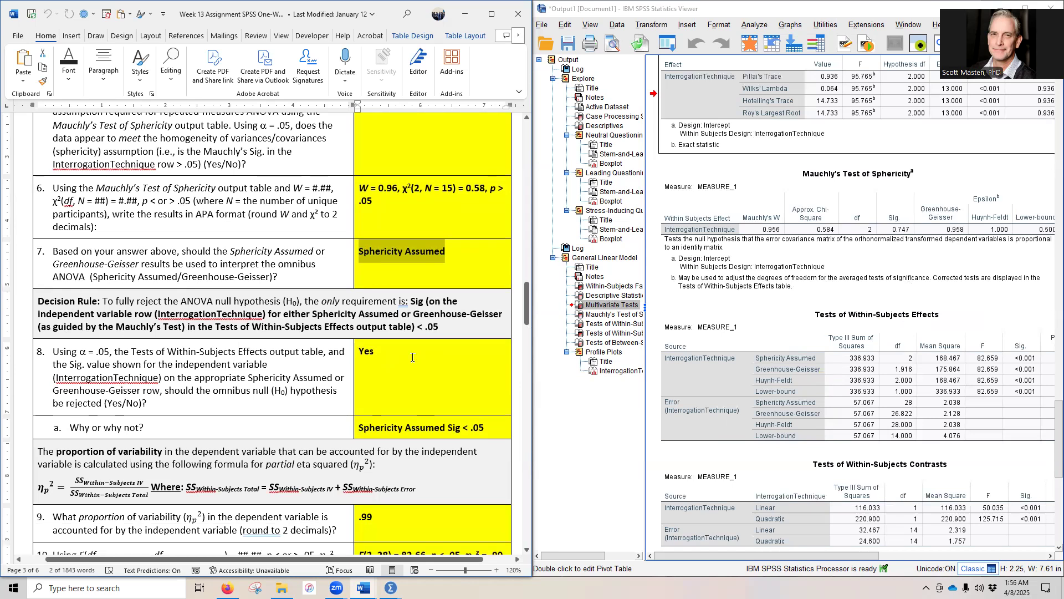
{"action": "left_click", "coordinate": [698, 374]}
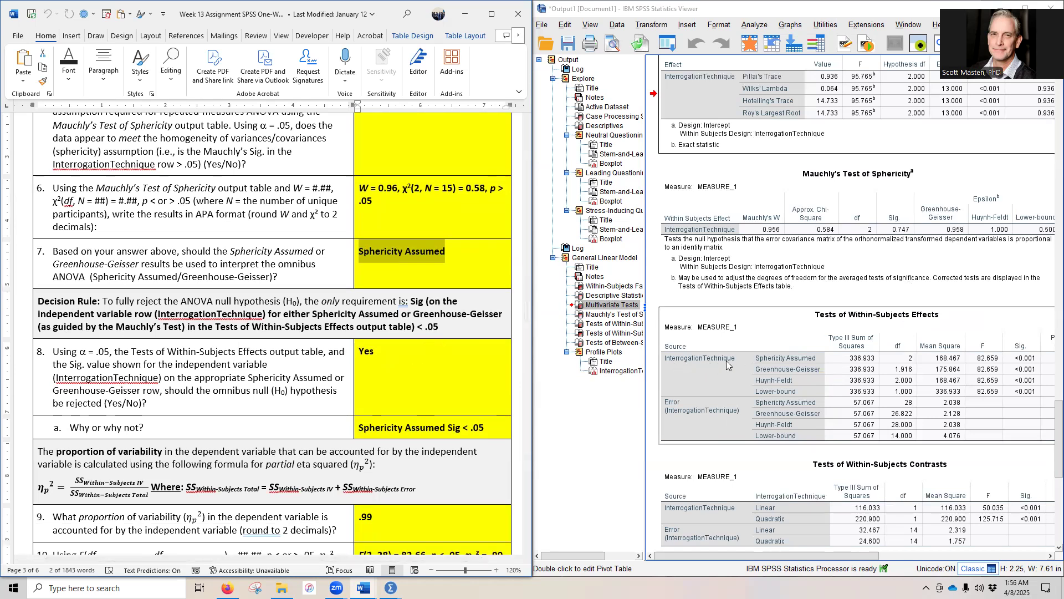
{"action": "mouse_move", "coordinate": [788, 554]}
{"action": "left_mouse_down"}
{"action": "mouse_move", "coordinate": [814, 554]}
{"action": "mouse_move", "coordinate": [786, 556]}
{"action": "left_mouse_up"}
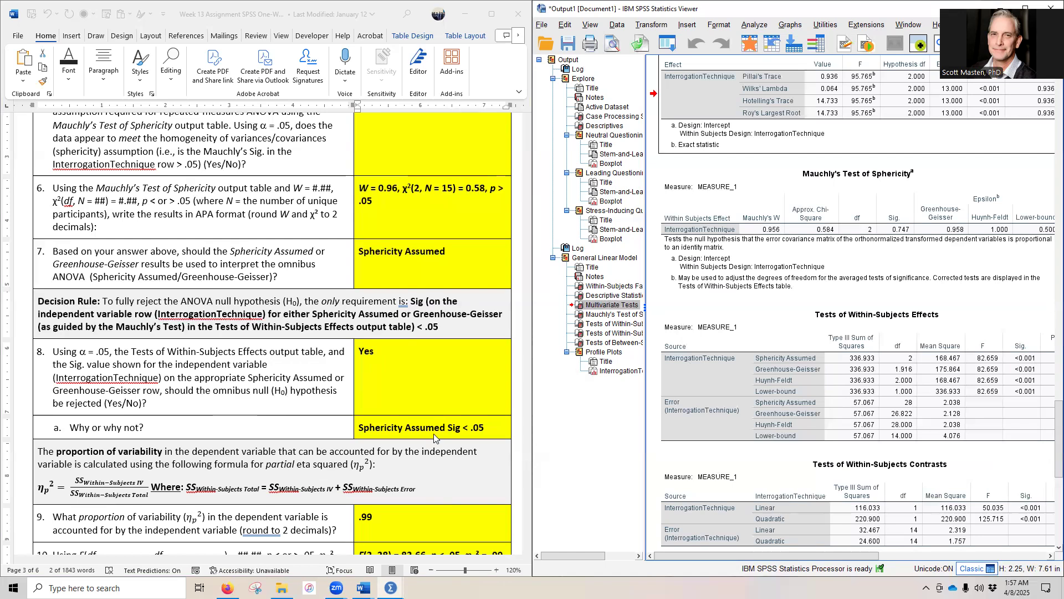
Step: For question 9, open Calculator and enter InterrogationTechnique's Sphericity Assumed sum of squares, 336.933
{"action": "scroll", "coordinate": [434, 438], "scroll_direction": "down", "scroll_amount": 3}
{"action": "scroll", "coordinate": [433, 433], "scroll_direction": "down", "scroll_amount": 1}
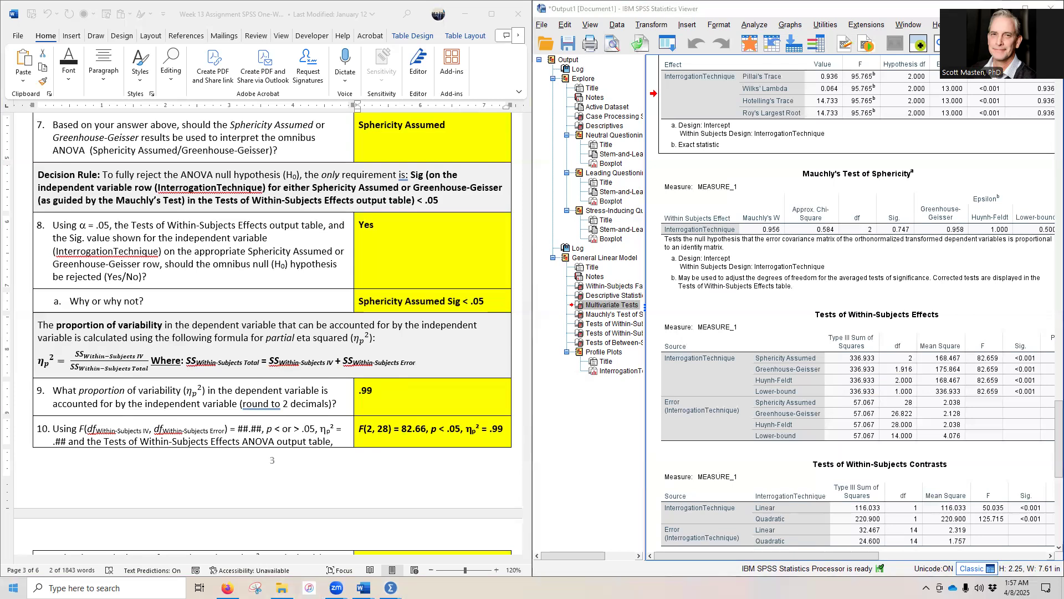
{"action": "key", "text": "super"}
{"action": "left_click", "coordinate": [64, 477]}
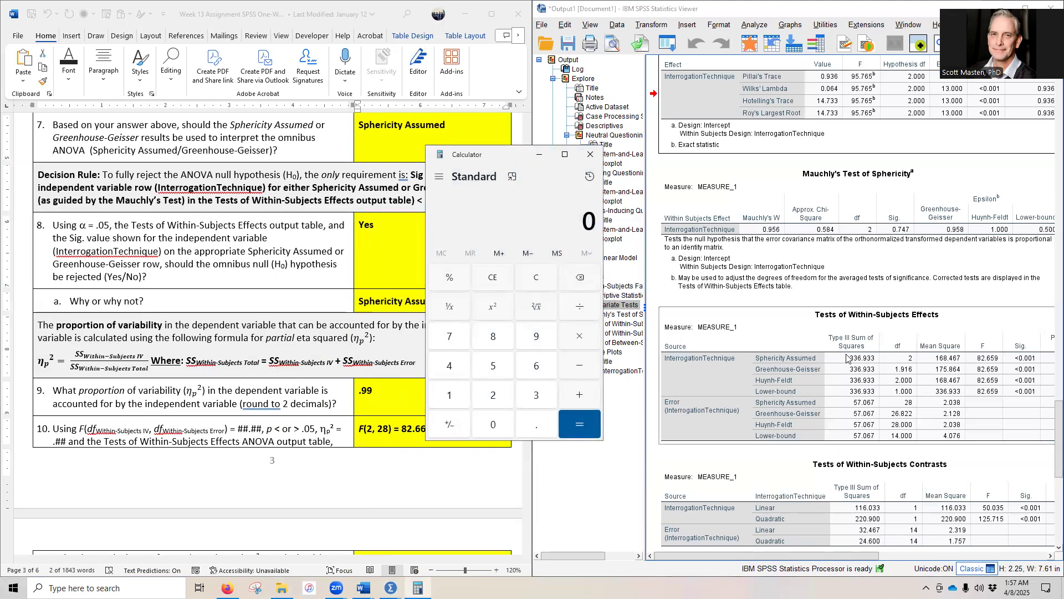
{"action": "left_click", "coordinate": [535, 395]}
{"action": "left_click", "coordinate": [535, 395]}
{"action": "left_click", "coordinate": [536, 367]}
{"action": "left_click", "coordinate": [541, 422]}
{"action": "left_click", "coordinate": [536, 336]}
{"action": "left_click", "coordinate": [536, 396]}
{"action": "left_click", "coordinate": [535, 395]}
{"action": "left_click", "coordinate": [855, 360]}
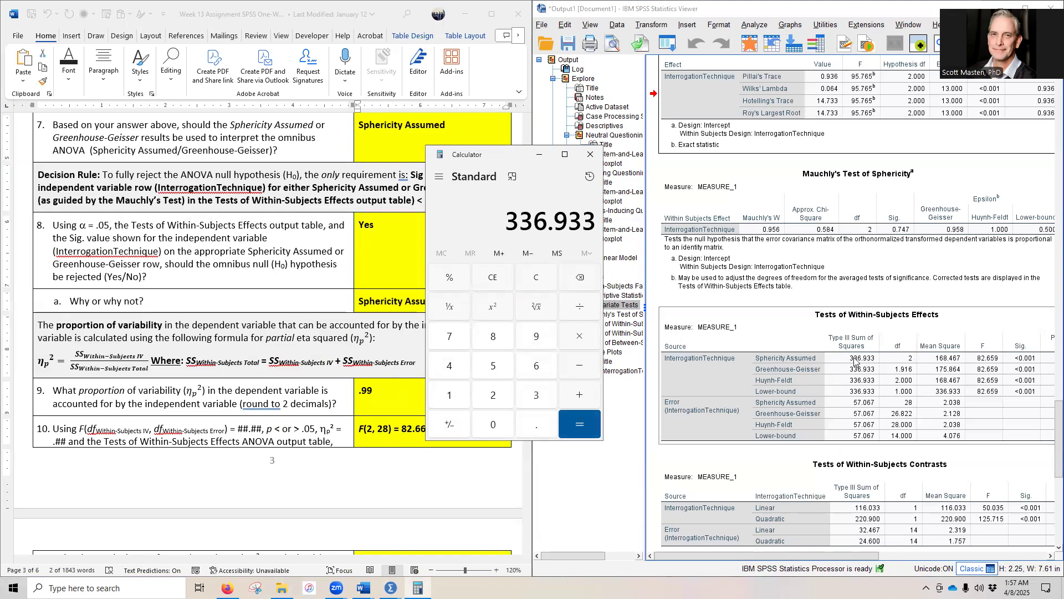
Step: Add the Sphericity Assumed error sum of squares, 57.067, to compute the within-subjects total
{"action": "left_click", "coordinate": [579, 395]}
{"action": "left_click", "coordinate": [819, 418]}
{"action": "left_click", "coordinate": [576, 392]}
{"action": "left_click", "coordinate": [489, 366]}
{"action": "left_click", "coordinate": [447, 336]}
{"action": "left_click", "coordinate": [526, 420]}
{"action": "left_click", "coordinate": [498, 422]}
{"action": "left_click", "coordinate": [534, 366]}
{"action": "left_click", "coordinate": [445, 339]}
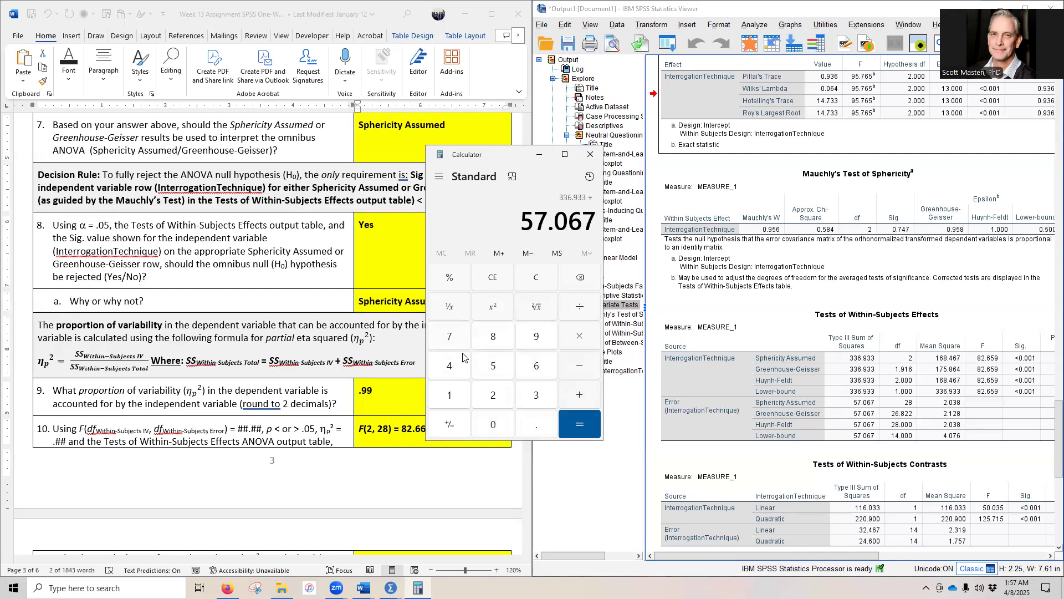
{"action": "left_click", "coordinate": [579, 424]}
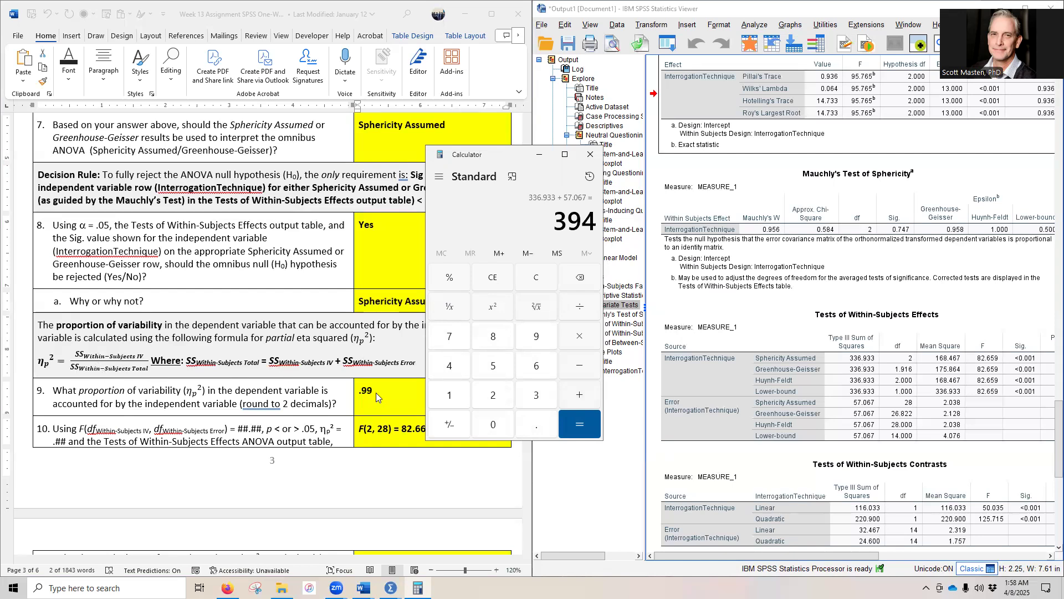
Step: Clear the calculator and divide the InterrogationTechnique sum of squares, 336.933, by the within-subjects total, 394
{"action": "left_click", "coordinate": [536, 279]}
{"action": "left_click", "coordinate": [535, 397]}
{"action": "left_click", "coordinate": [535, 396]}
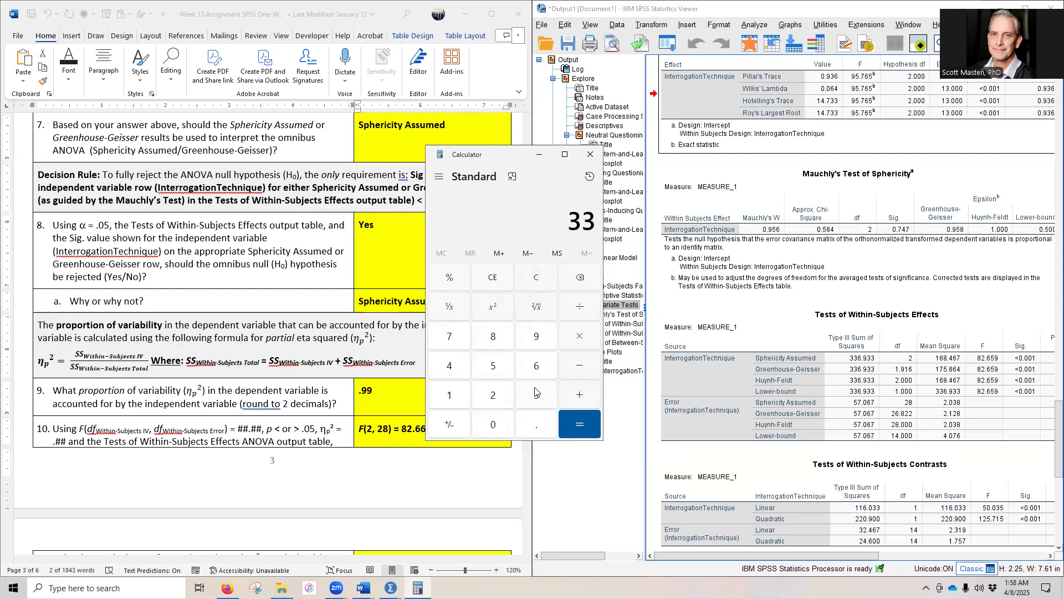
{"action": "left_click", "coordinate": [536, 367]}
{"action": "left_click", "coordinate": [536, 426]}
{"action": "left_click", "coordinate": [529, 341]}
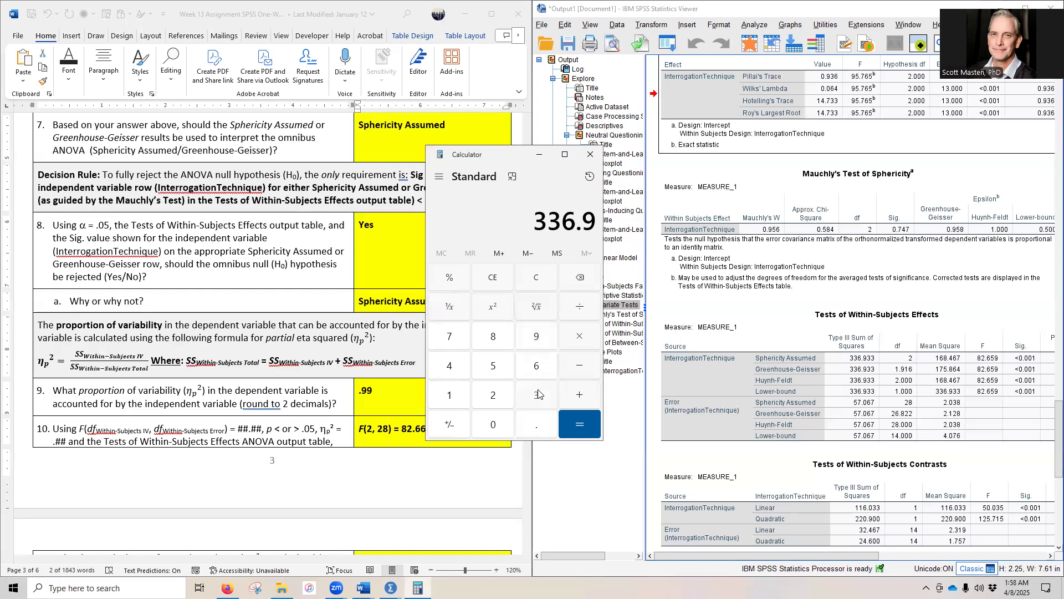
{"action": "left_click", "coordinate": [536, 394]}
{"action": "left_click", "coordinate": [536, 395]}
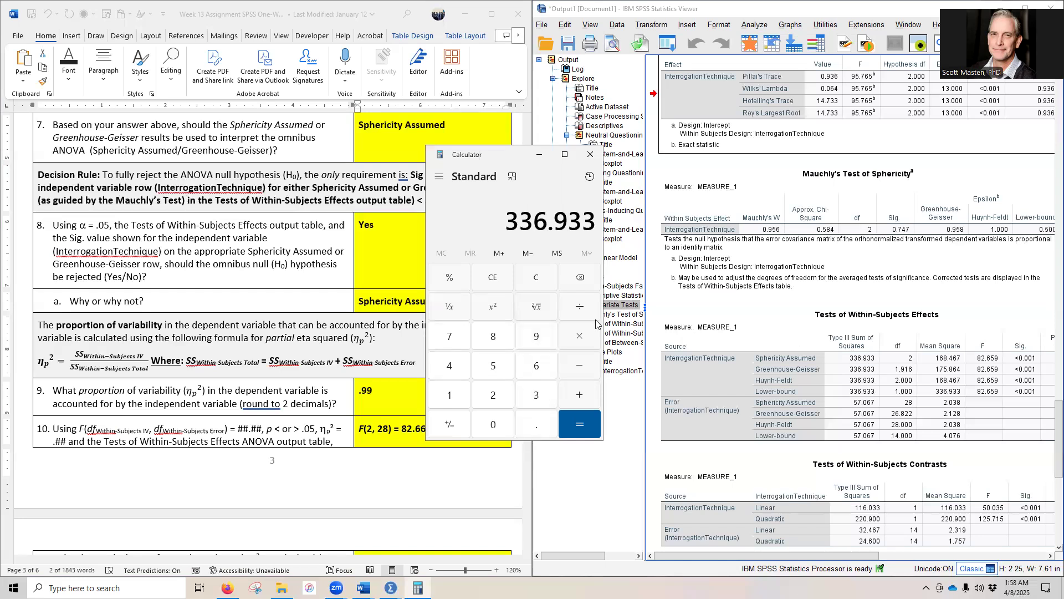
{"action": "left_click", "coordinate": [580, 306]}
{"action": "left_click", "coordinate": [533, 395]}
{"action": "left_click", "coordinate": [536, 337]}
{"action": "left_click", "coordinate": [449, 366]}
{"action": "left_click", "coordinate": [572, 417]}
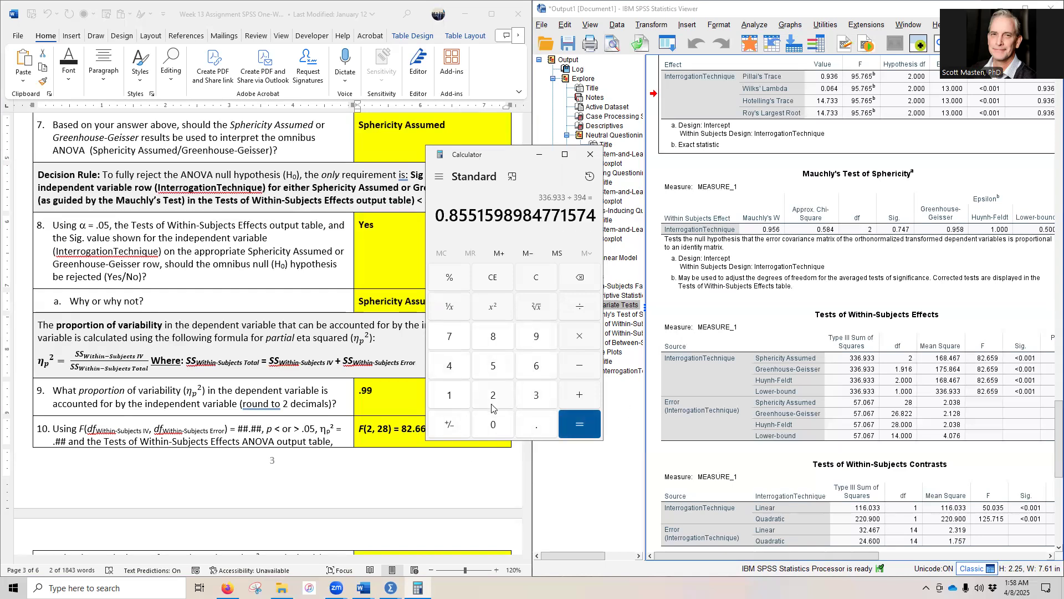
Step: Set the proportion of variability answer for question 9 to .85 in the Word document
{"action": "left_click", "coordinate": [373, 391]}
{"action": "left_click_drag", "start_coordinate": [373, 391], "coordinate": [363, 393]}
{"action": "type", "text": "65"}
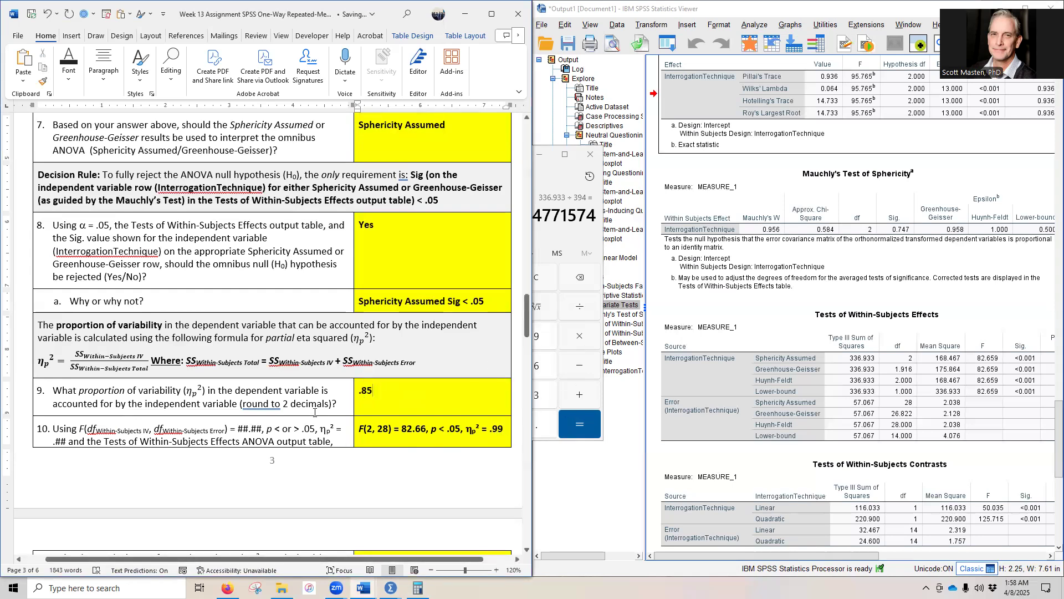
Step: Recheck the partial eta squared in the SPSS output and Calculator, and change it to .86 in the answers to questions 9 and 10
{"action": "left_click_drag", "start_coordinate": [846, 556], "coordinate": [893, 556]}
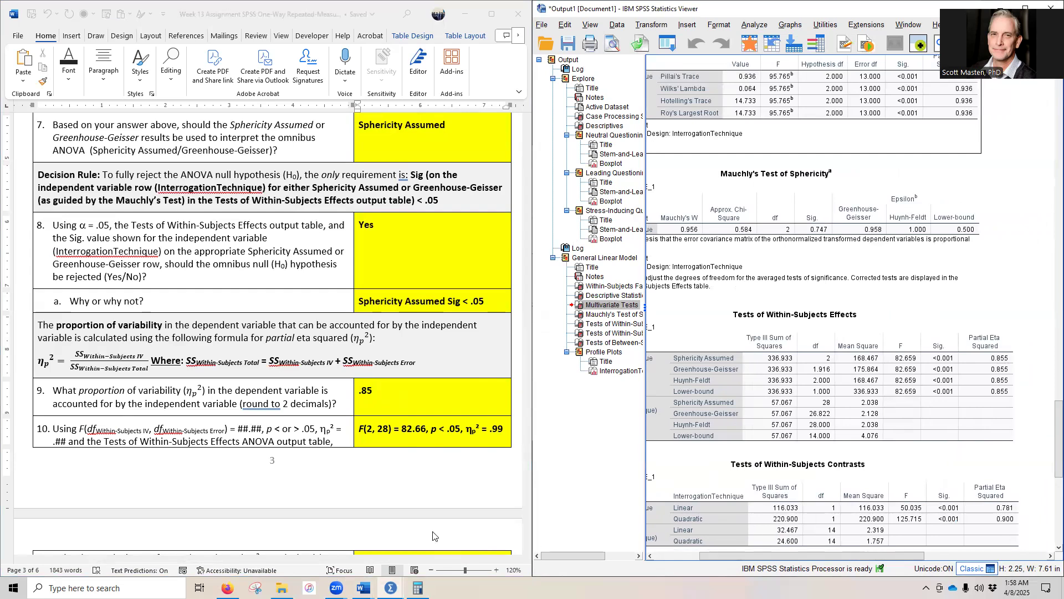
{"action": "left_click", "coordinate": [417, 587]}
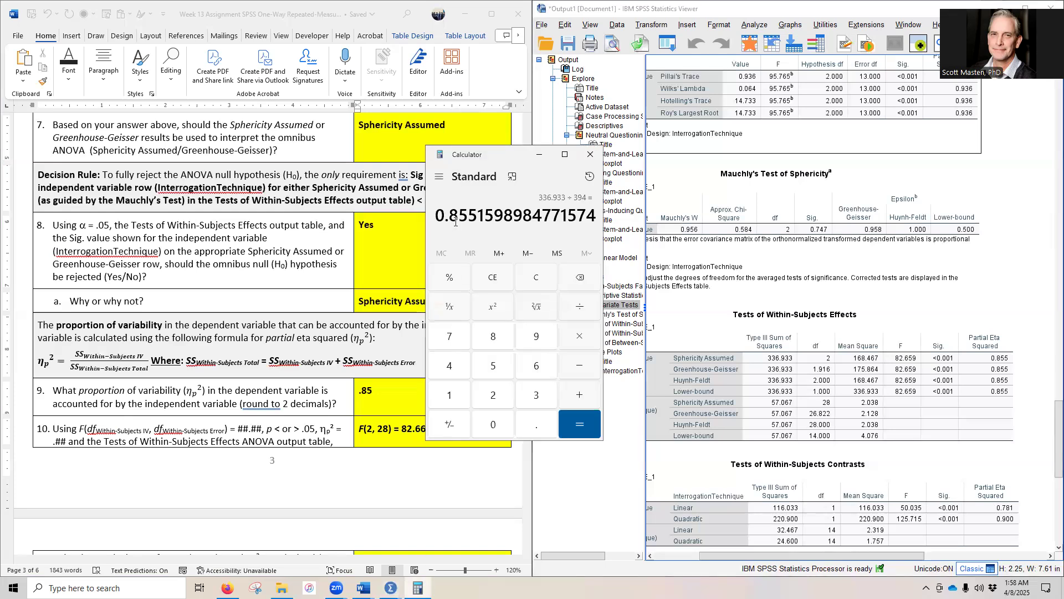
{"action": "left_click_drag", "start_coordinate": [448, 216], "coordinate": [478, 216]}
{"action": "left_click", "coordinate": [371, 390]}
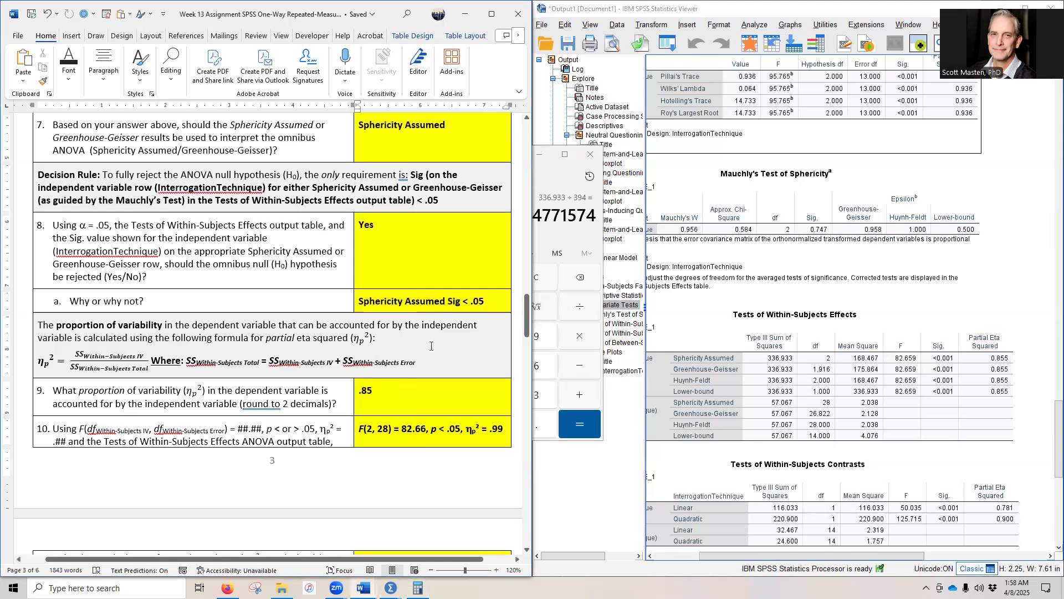
{"action": "left_click_drag", "start_coordinate": [367, 390], "coordinate": [373, 388]}
{"action": "type", "text": "6"}
{"action": "left_click_drag", "start_coordinate": [493, 427], "coordinate": [504, 428]}
{"action": "type", "text": "86"}
{"action": "left_click_drag", "start_coordinate": [774, 556], "coordinate": [702, 555]}
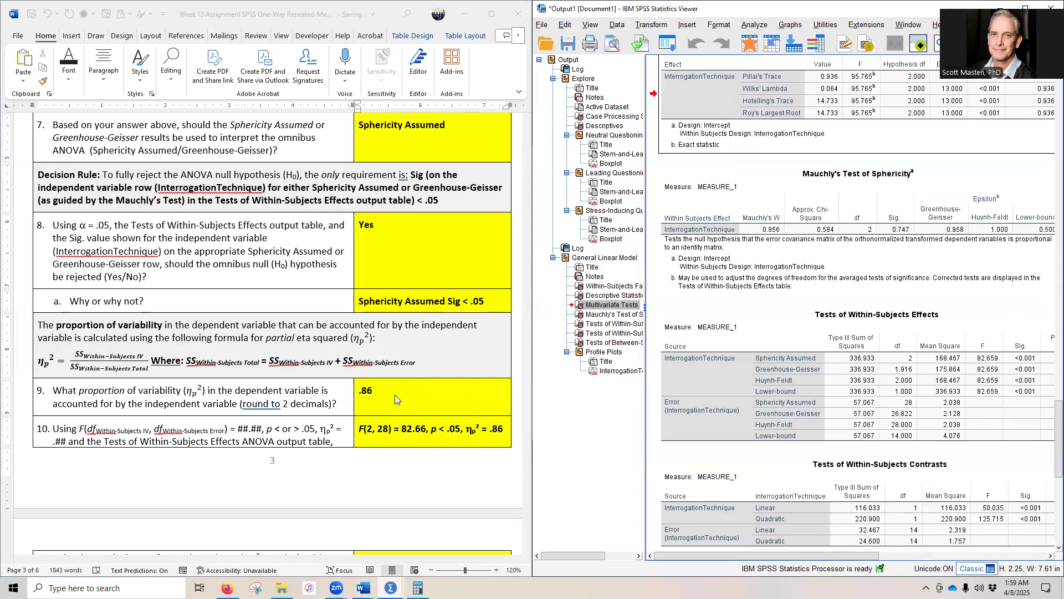
Step: Check the degrees of freedom, F and p values in the question 10 APA result against the Sphericity Assumed rows
{"action": "scroll", "coordinate": [173, 443], "scroll_direction": "down", "scroll_amount": 2}
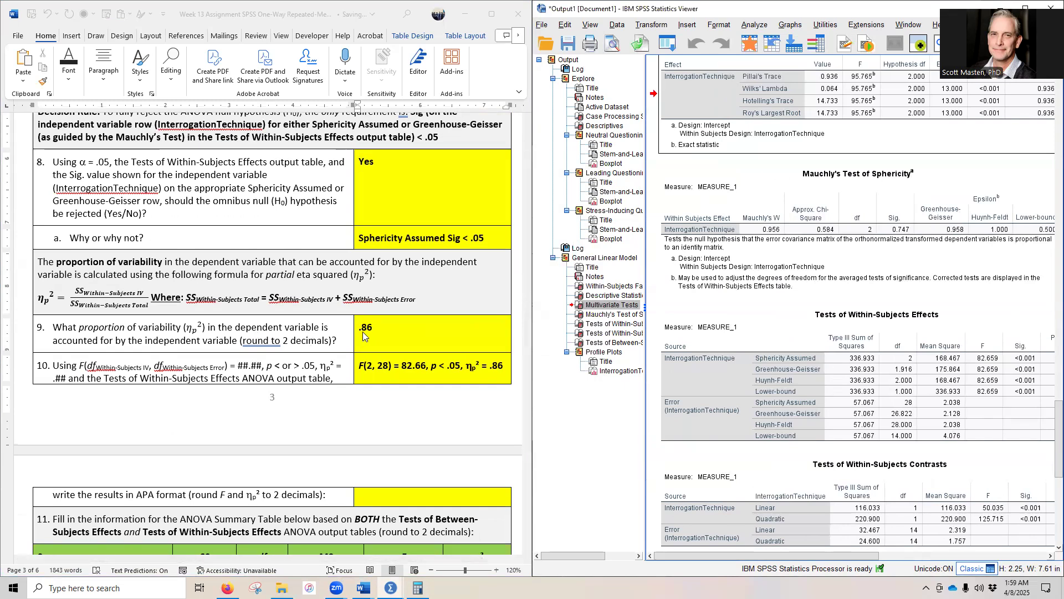
{"action": "scroll", "coordinate": [136, 337], "scroll_direction": "down", "scroll_amount": 2}
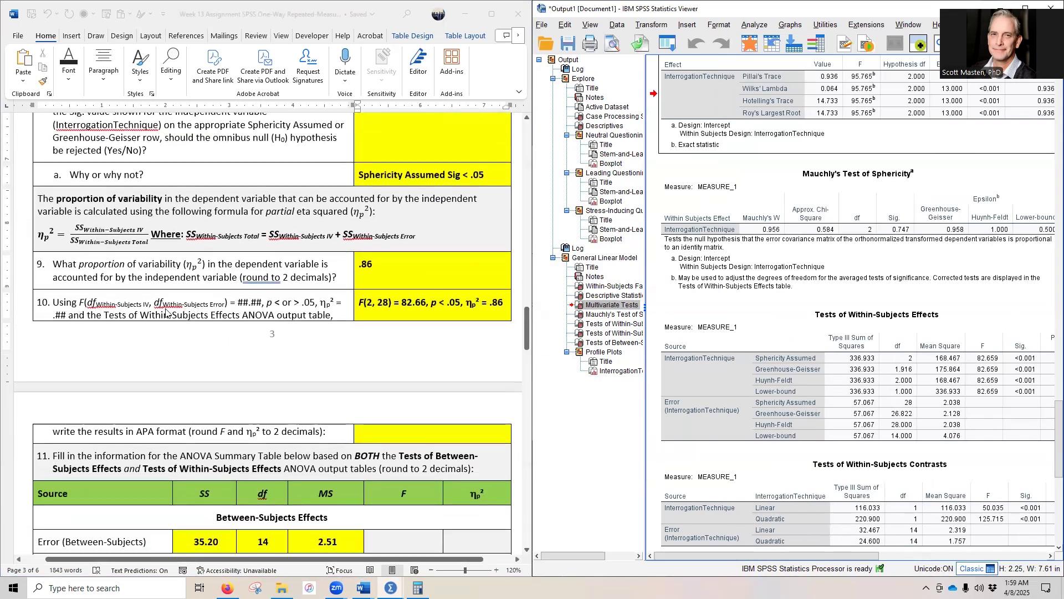
{"action": "left_click", "coordinate": [712, 405]}
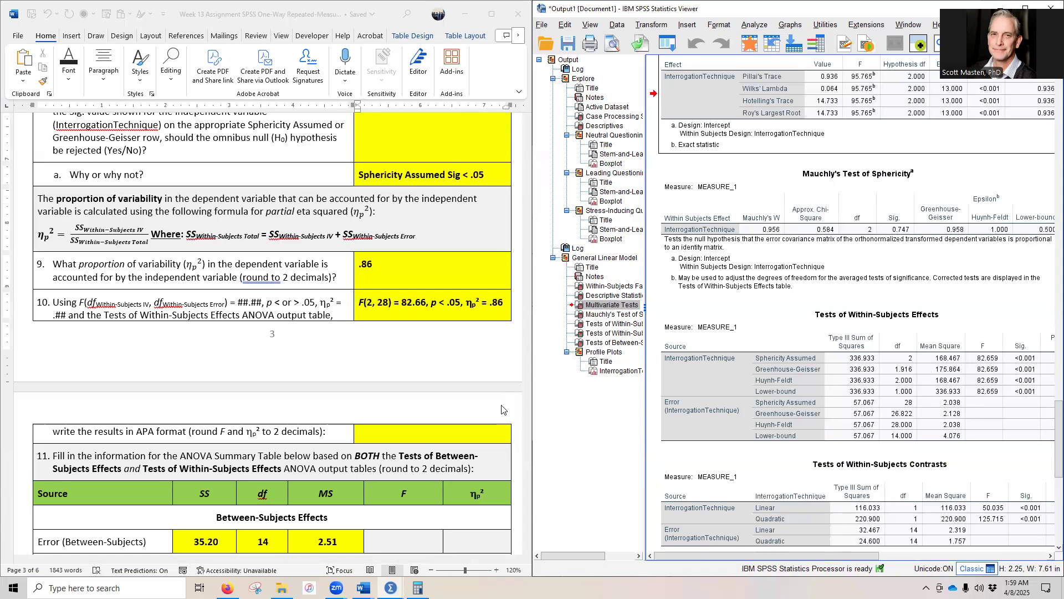
Step: Compare question 11's ANOVA summary table with the Tests of Between-Subjects Effects and Tests of Within-Subjects Effects output tables
{"action": "scroll", "coordinate": [302, 379], "scroll_direction": "down", "scroll_amount": 3}
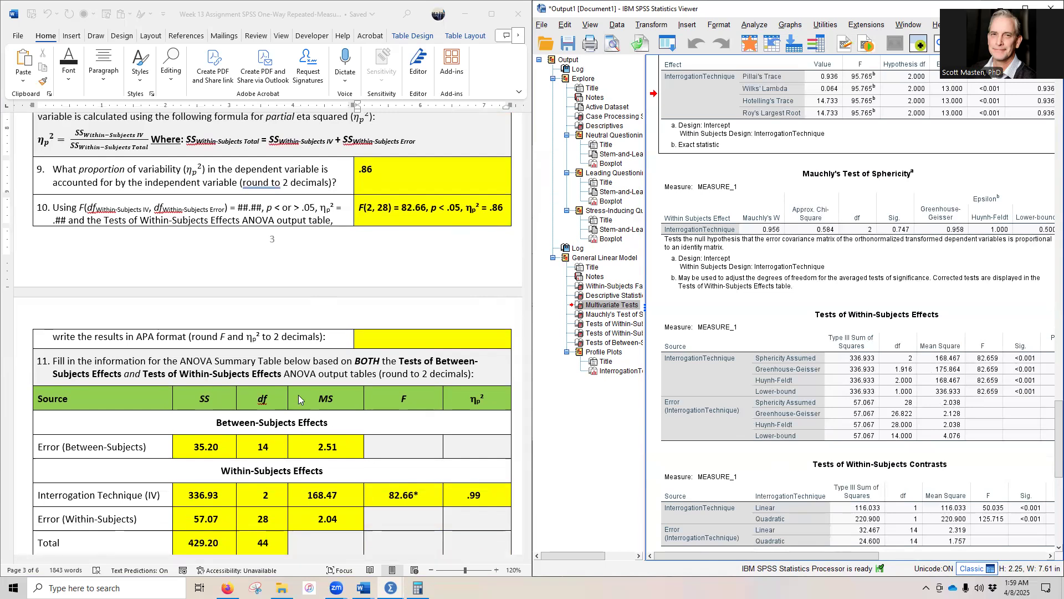
{"action": "scroll", "coordinate": [258, 388], "scroll_direction": "down", "scroll_amount": 5}
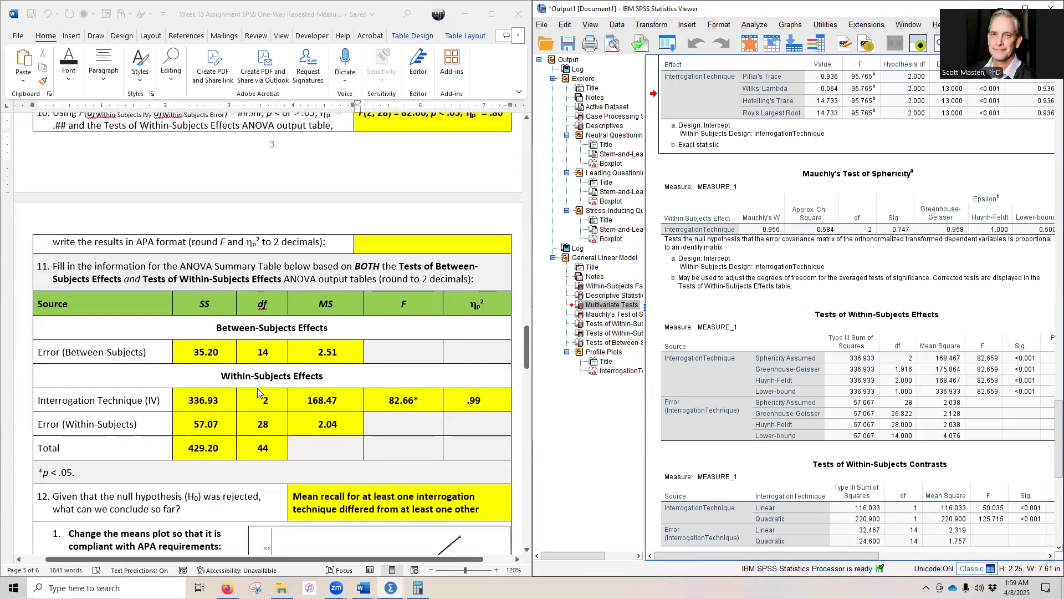
{"action": "scroll", "coordinate": [256, 388], "scroll_direction": "down", "scroll_amount": 1}
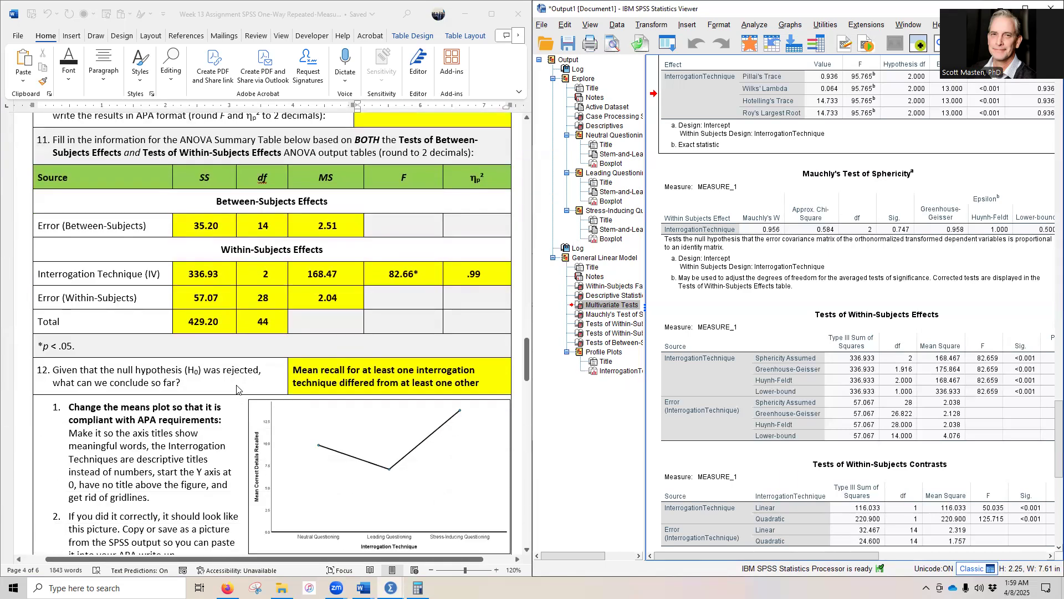
{"action": "scroll", "coordinate": [952, 398], "scroll_direction": "down", "scroll_amount": 3}
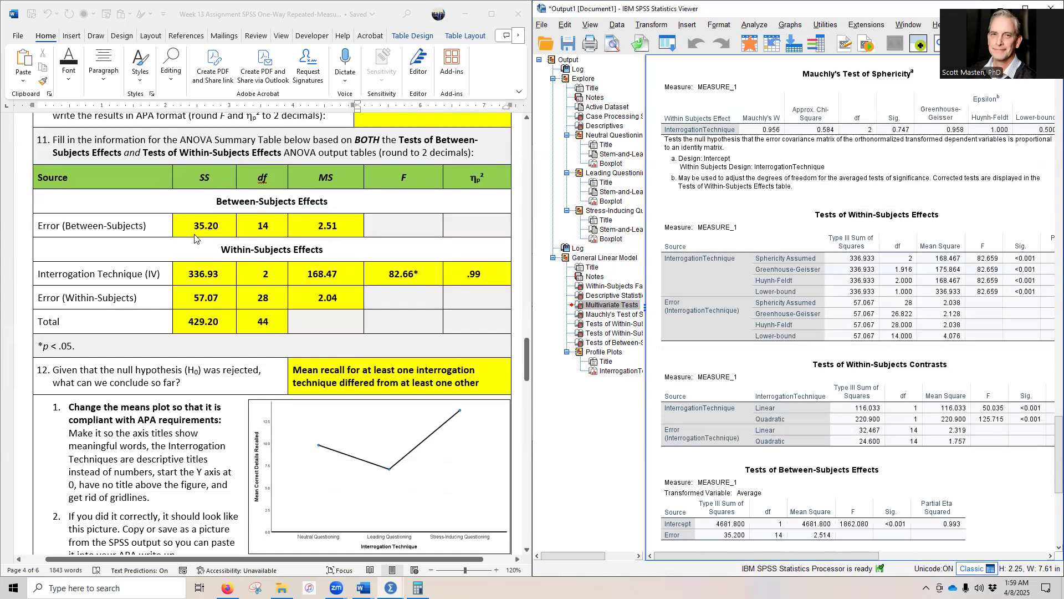
{"action": "left_click", "coordinate": [711, 281]}
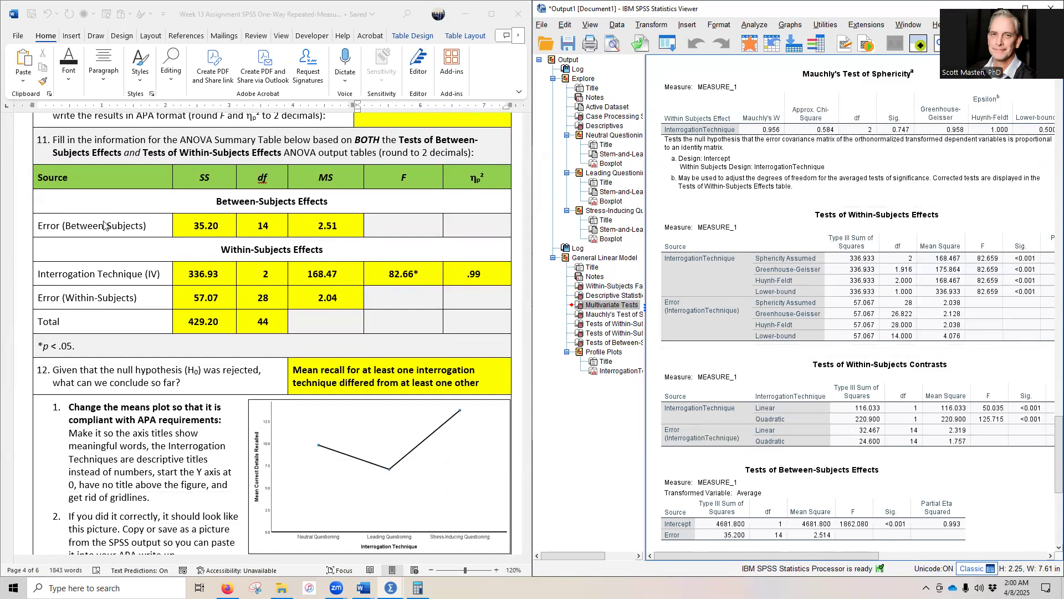
{"action": "left_click", "coordinate": [934, 289]}
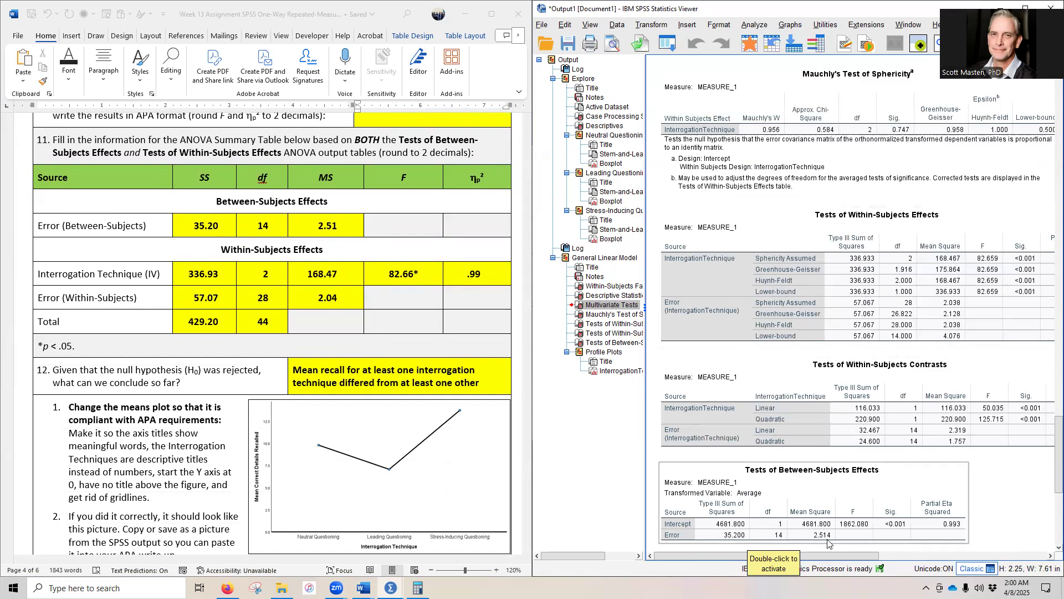
{"action": "left_click", "coordinate": [183, 228]}
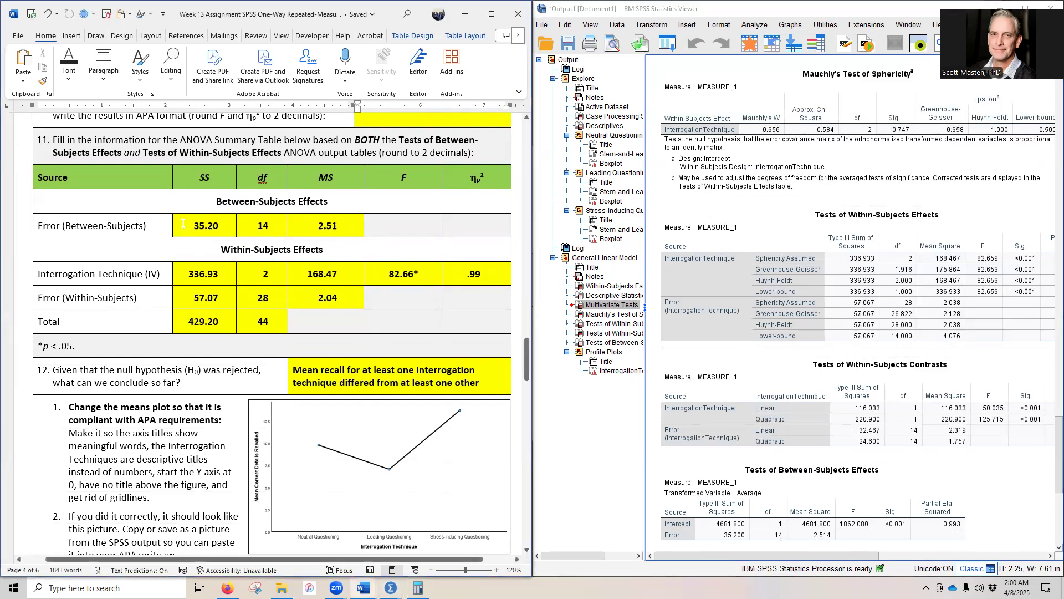
{"action": "left_click_drag", "start_coordinate": [182, 228], "coordinate": [338, 229]}
{"action": "left_click_drag", "start_coordinate": [211, 201], "coordinate": [329, 202]}
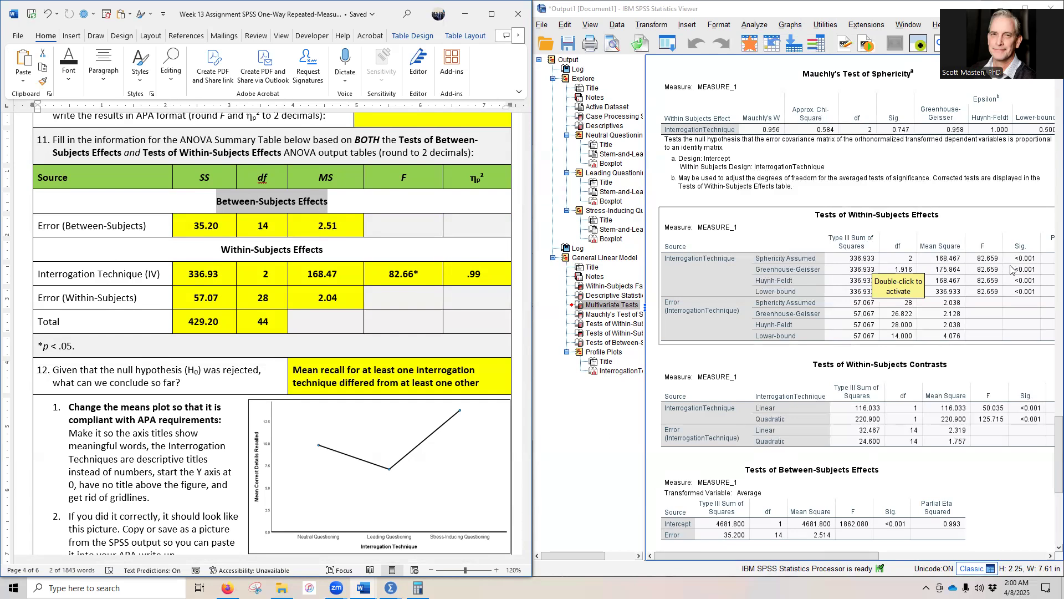
Step: Set the partial eta squared of the Interrogation Technique row in the ANOVA summary table to .86
{"action": "left_click", "coordinate": [469, 275]}
{"action": "double_click", "coordinate": [476, 274]}
{"action": "type", "text": "86"}
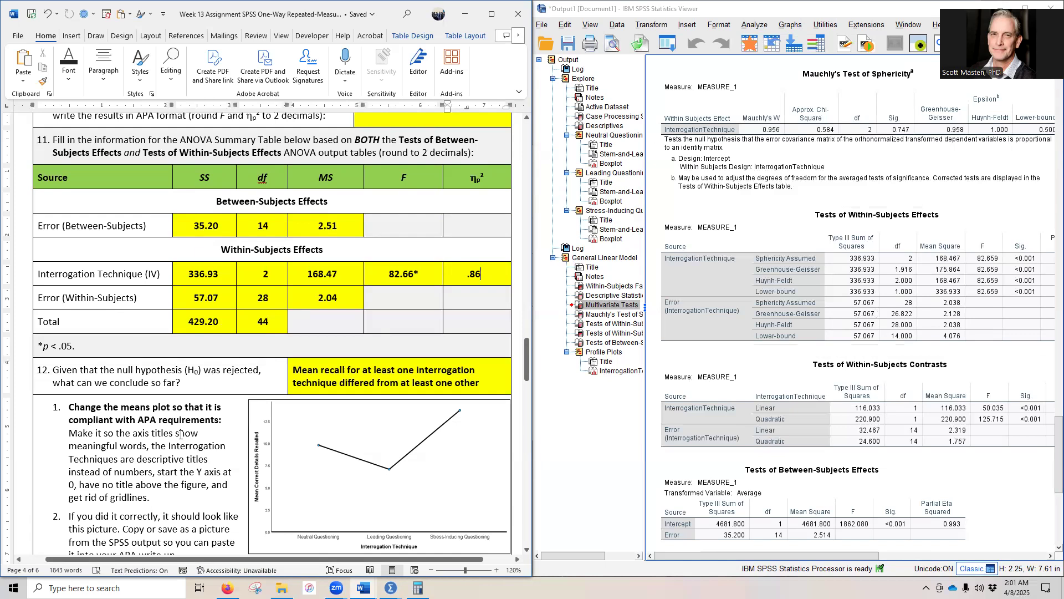
Step: Add the summary table's three SS values in Calculator (35.20 + 336.93 + 57.07) to check the total sum of squares
{"action": "left_click", "coordinate": [418, 588]}
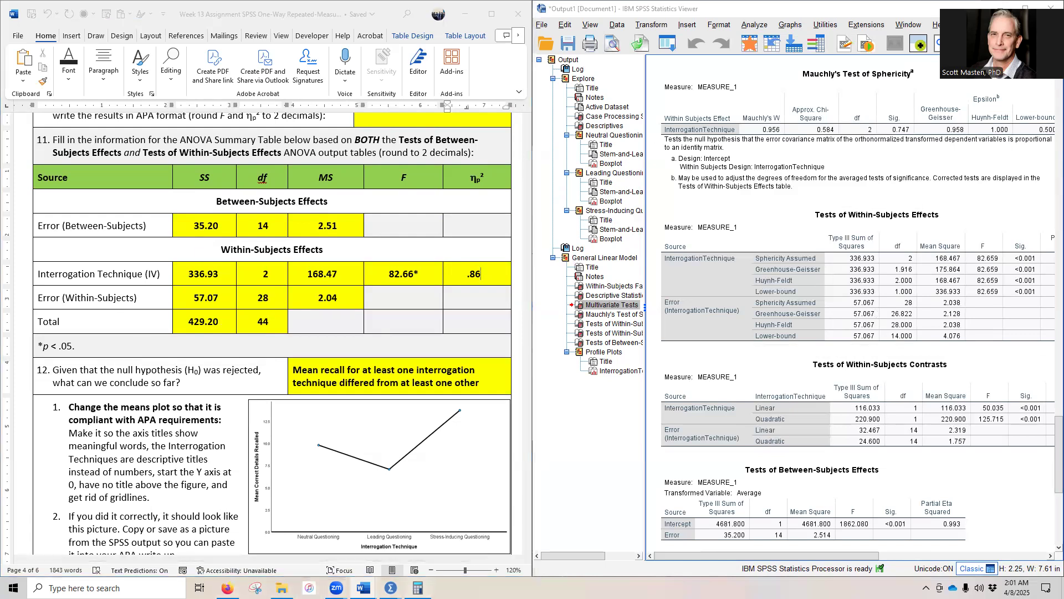
{"action": "left_click", "coordinate": [536, 277]}
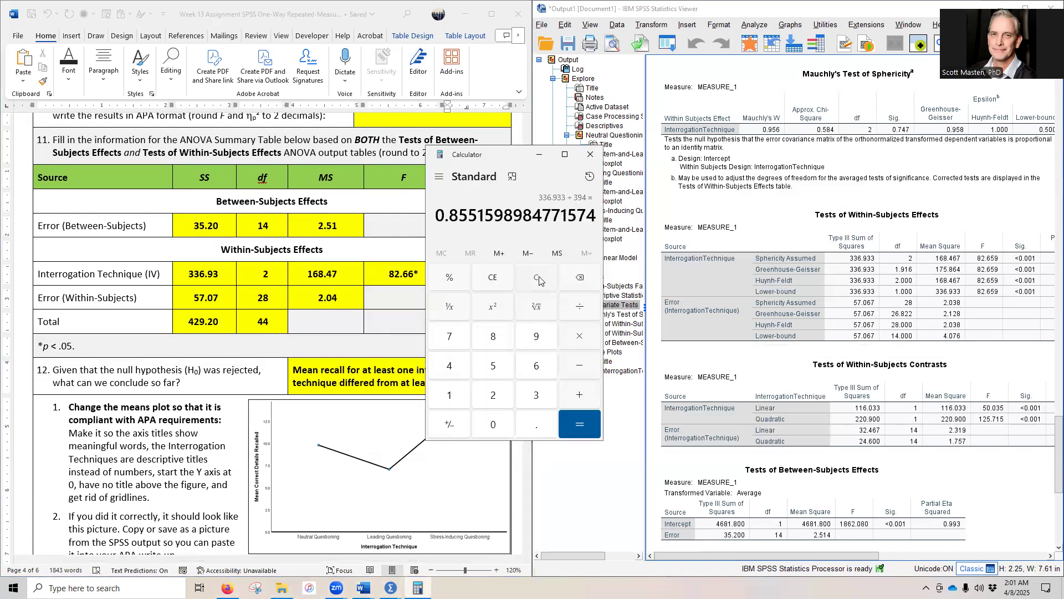
{"action": "type", "text": "35.2"}
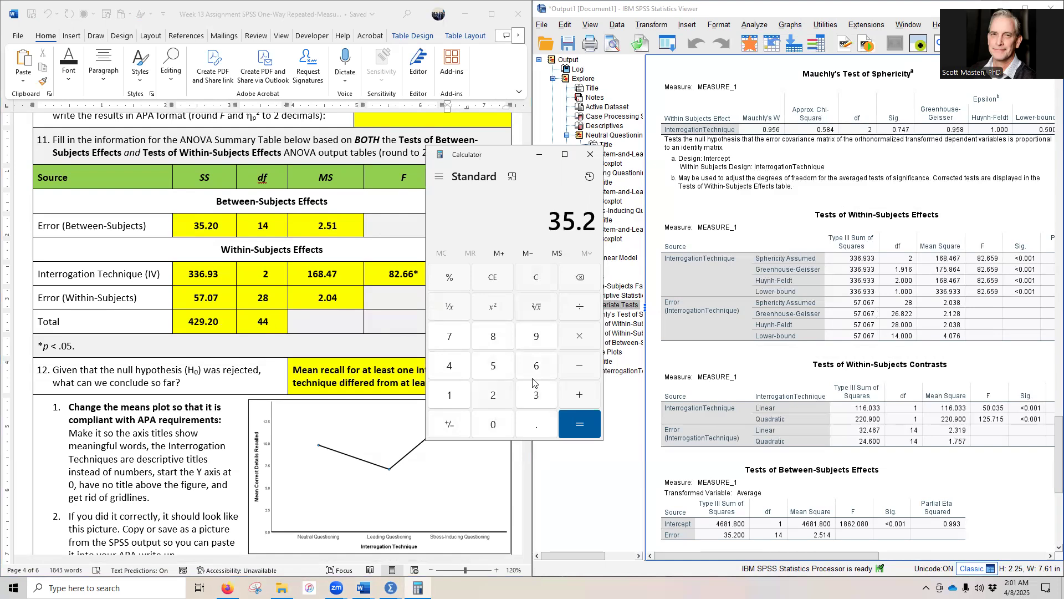
{"action": "type", "text": "0+336."}
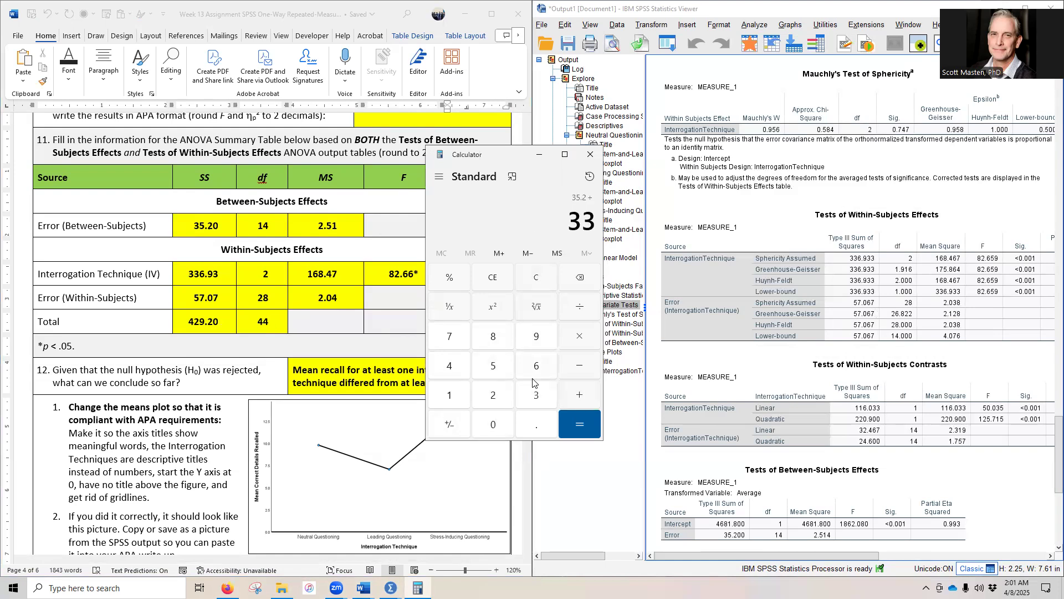
{"action": "type", "text": "93"}
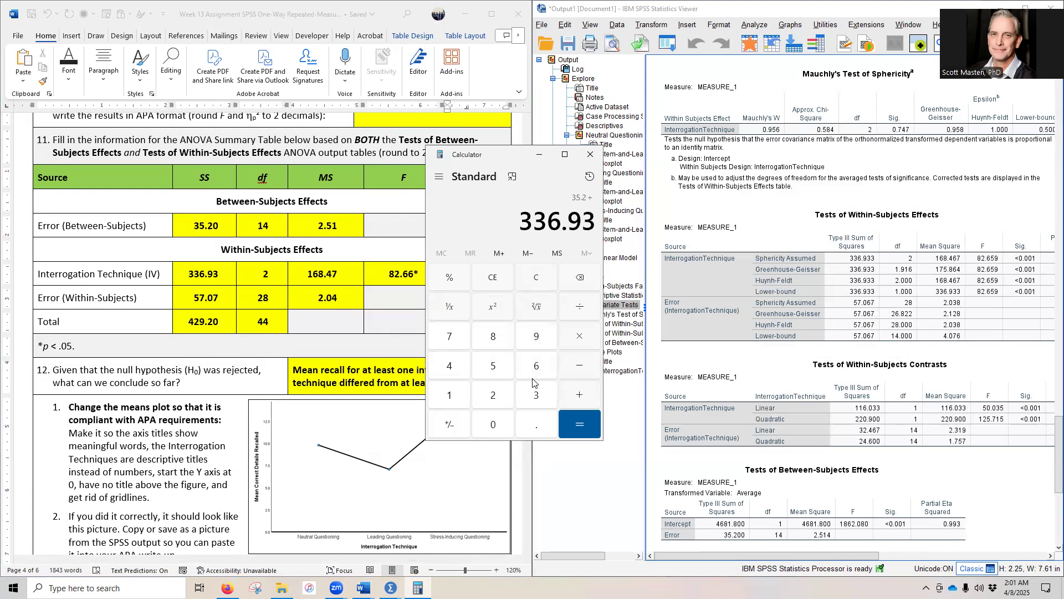
{"action": "type", "text": "+"}
{"action": "type", "text": "57"}
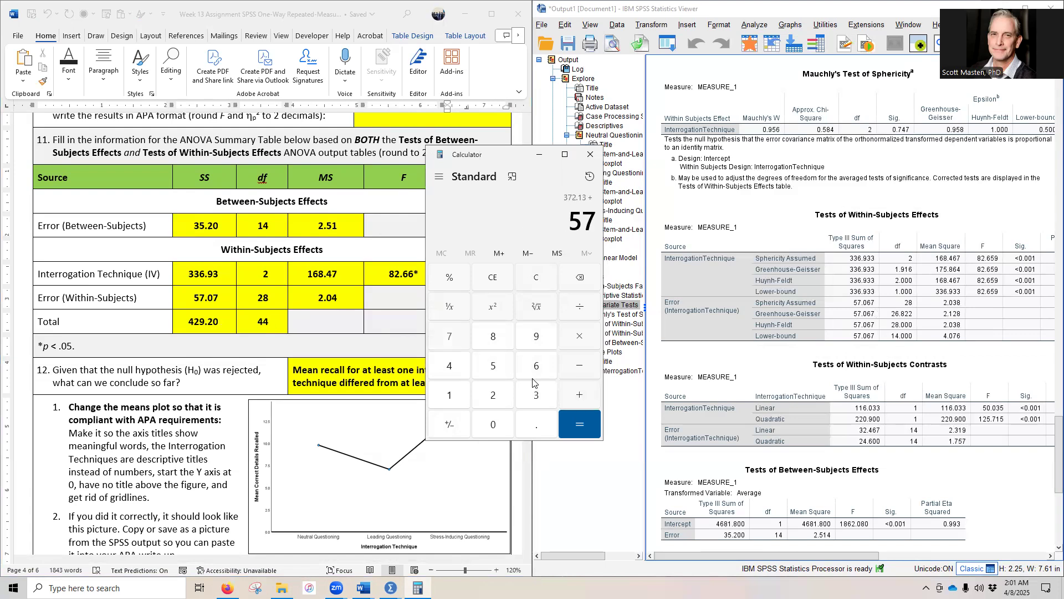
{"action": "type", "text": ".07"}
{"action": "key", "text": "Return"}
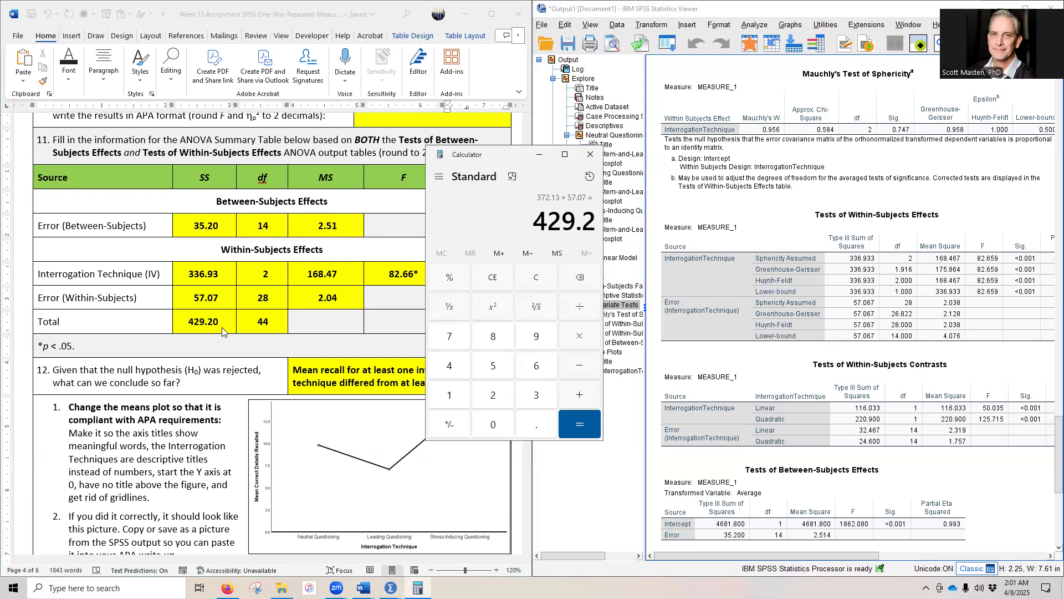
Step: Add the summary table's df values in Calculator (14 + 2 + 28) to check the total degrees of freedom
{"action": "left_click", "coordinate": [536, 275]}
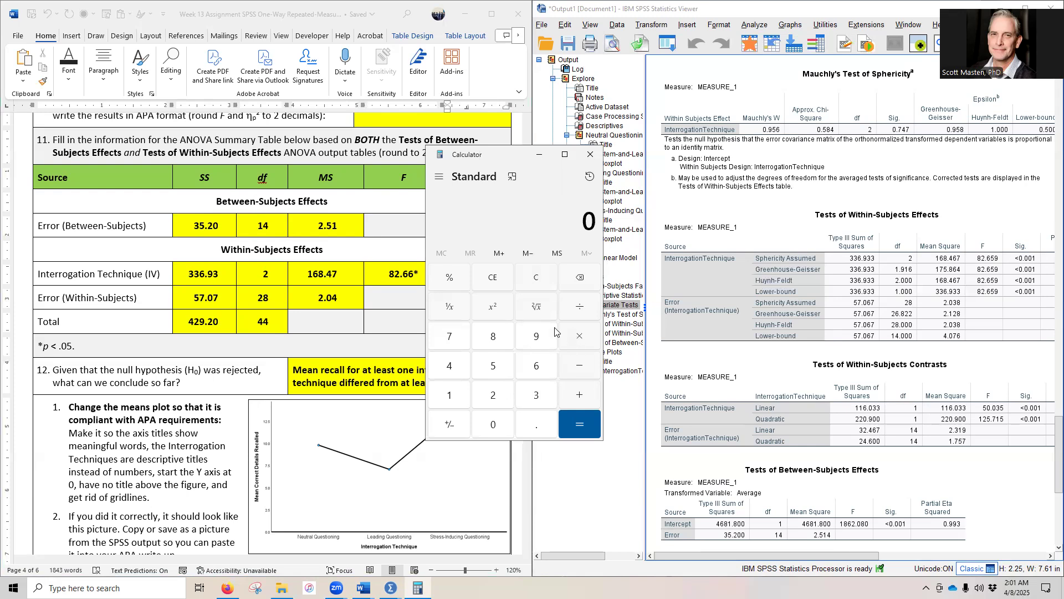
{"action": "left_click", "coordinate": [445, 395]}
{"action": "left_click", "coordinate": [445, 363]}
{"action": "left_click", "coordinate": [577, 397]}
{"action": "left_click", "coordinate": [493, 395]}
{"action": "left_click", "coordinate": [578, 394]}
{"action": "left_click", "coordinate": [493, 394]}
{"action": "left_click", "coordinate": [493, 336]}
{"action": "left_click", "coordinate": [579, 424]}
{"action": "left_click", "coordinate": [531, 143]}
Step: Review the question 12 conclusion about the rejected null hypothesis and the instructions for making the means plot APA compliant
{"action": "type", "text": ".86"}
{"action": "scroll", "coordinate": [87, 423], "scroll_direction": "down", "scroll_amount": 2}
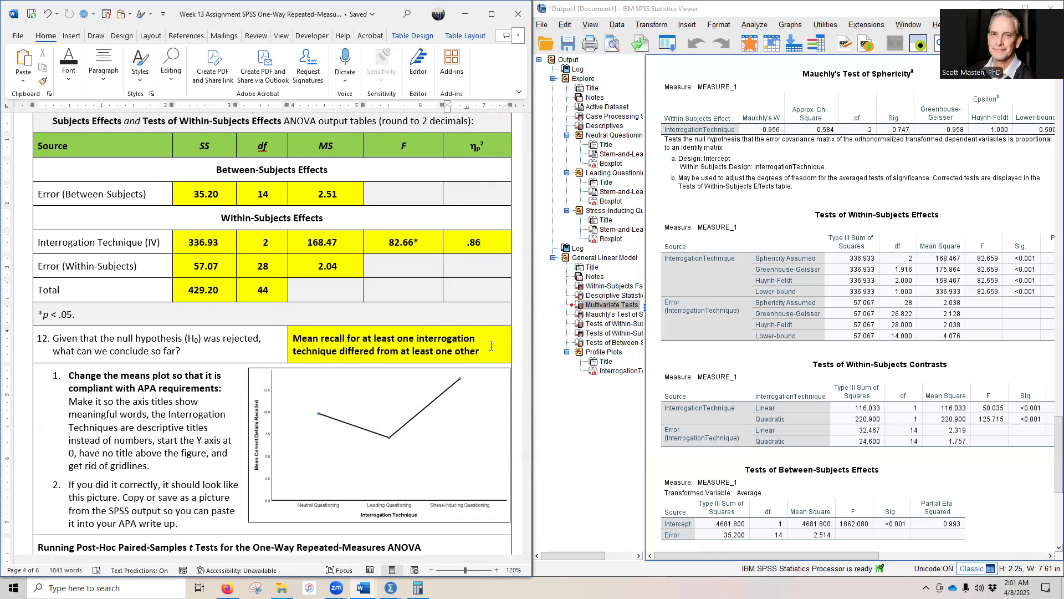
{"action": "left_click", "coordinate": [289, 340]}
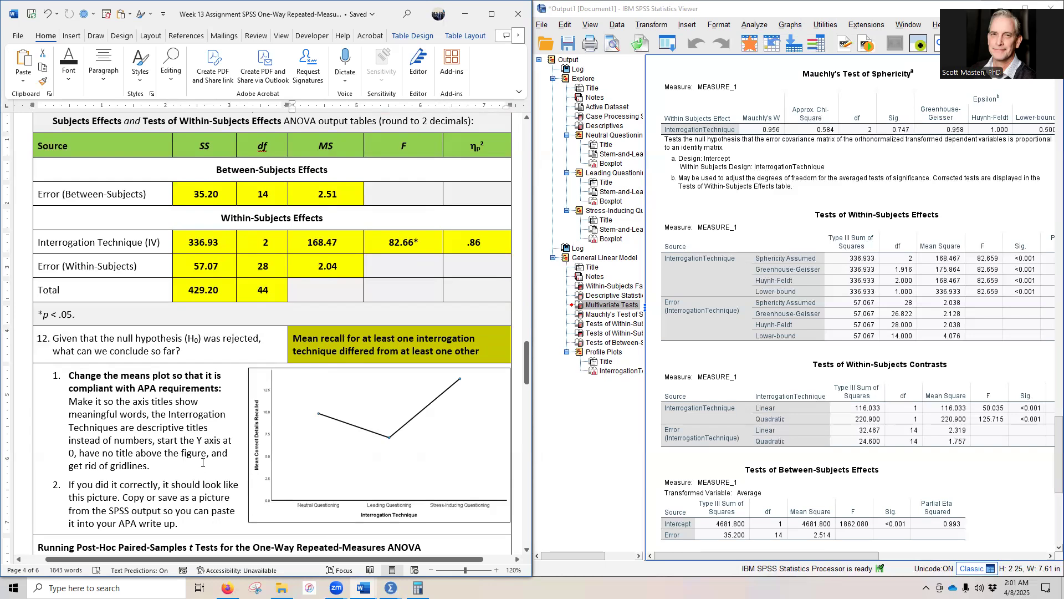
{"action": "scroll", "coordinate": [203, 463], "scroll_direction": "down", "scroll_amount": 3}
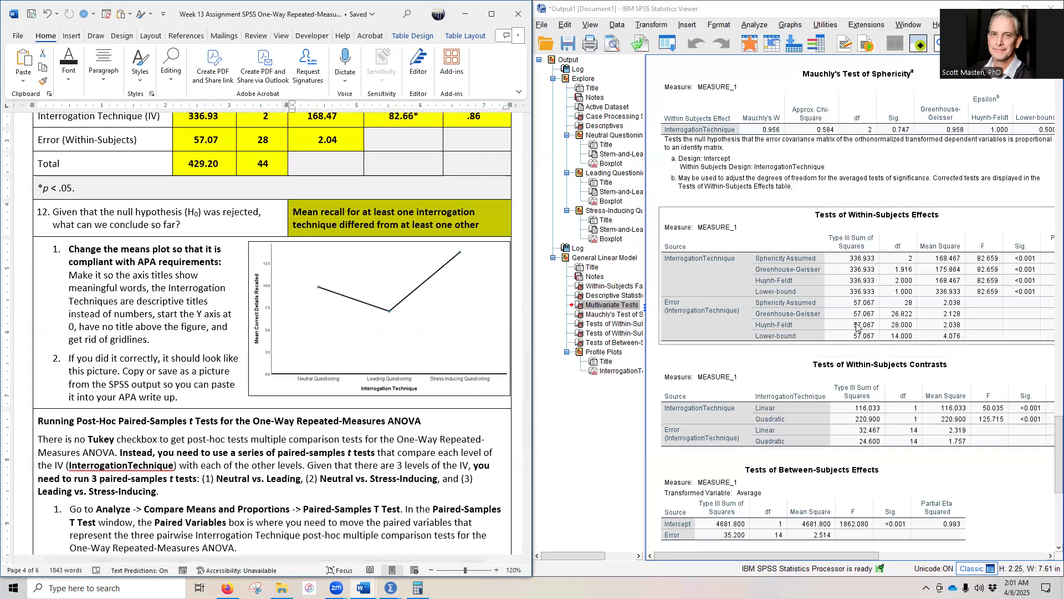
Step: Open the InterrogationTechnique profile plot from the SPSS output in the Chart Editor and delete the title above the figure
{"action": "scroll", "coordinate": [856, 333], "scroll_direction": "down", "scroll_amount": 6}
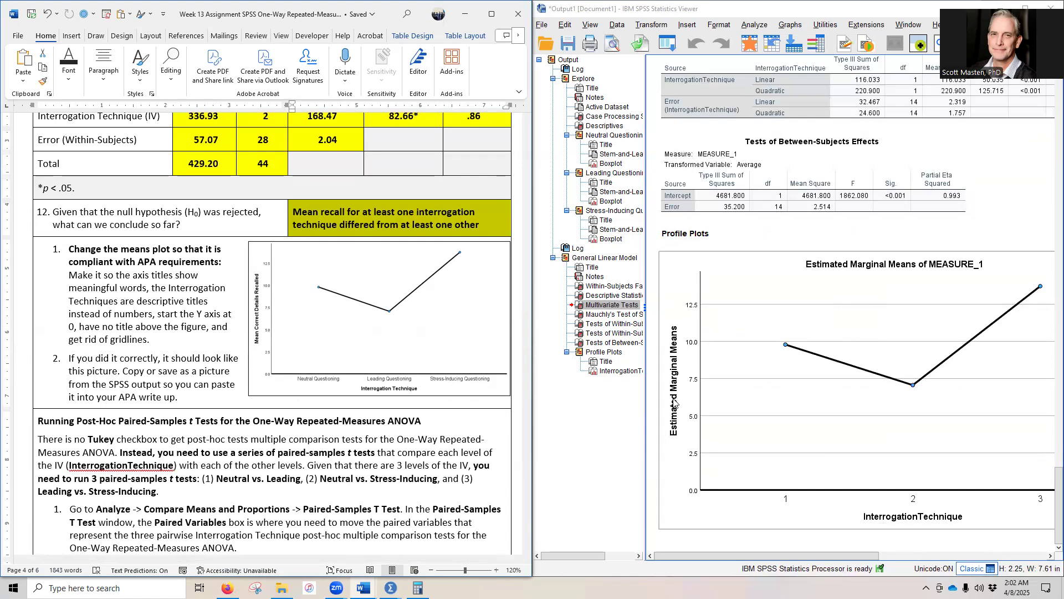
{"action": "left_click", "coordinate": [767, 338]}
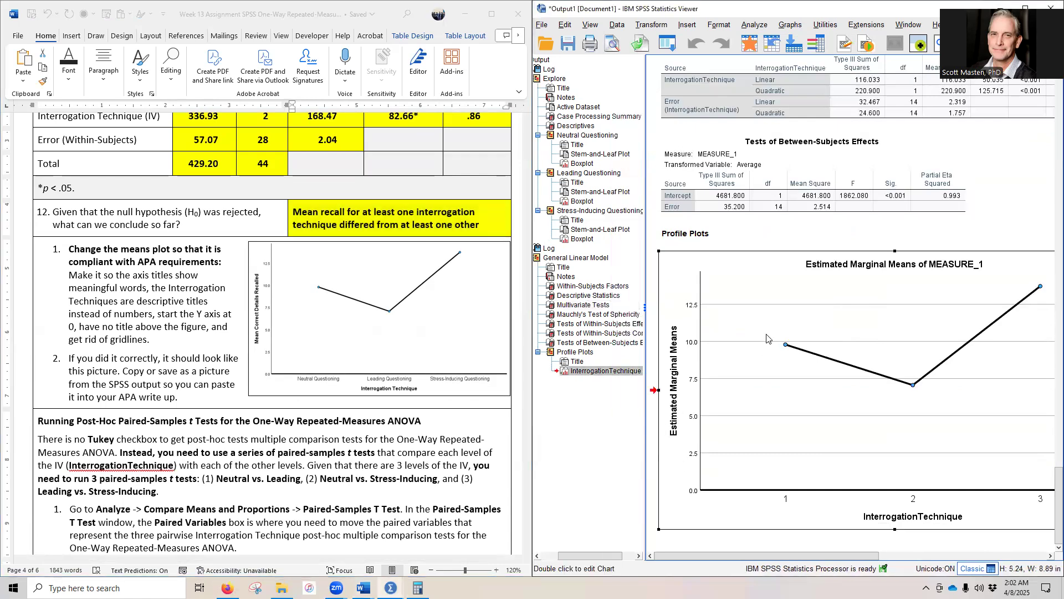
{"action": "double_click", "coordinate": [765, 385]}
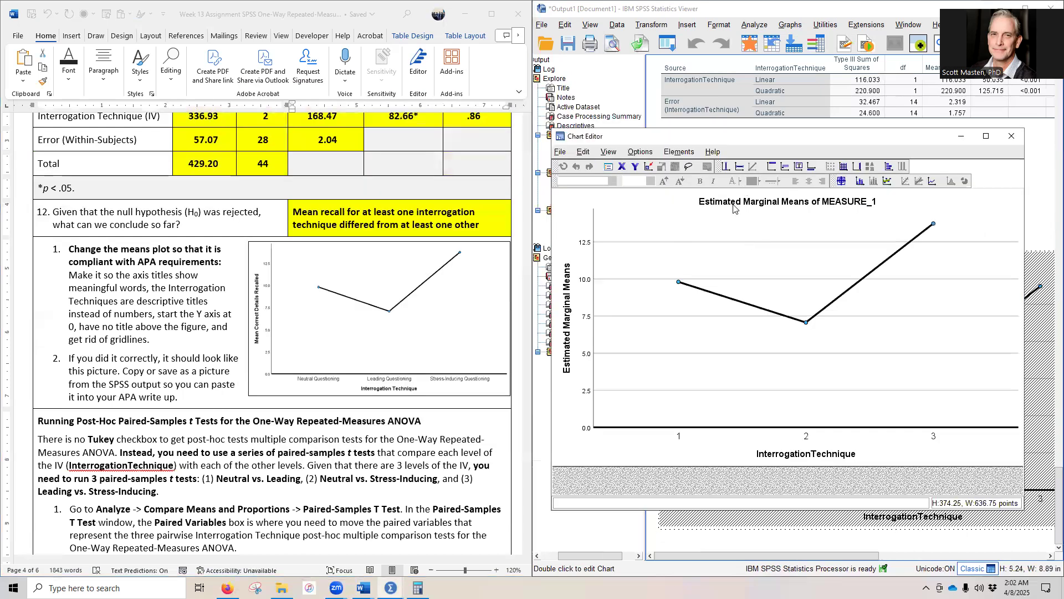
{"action": "left_click", "coordinate": [728, 207]}
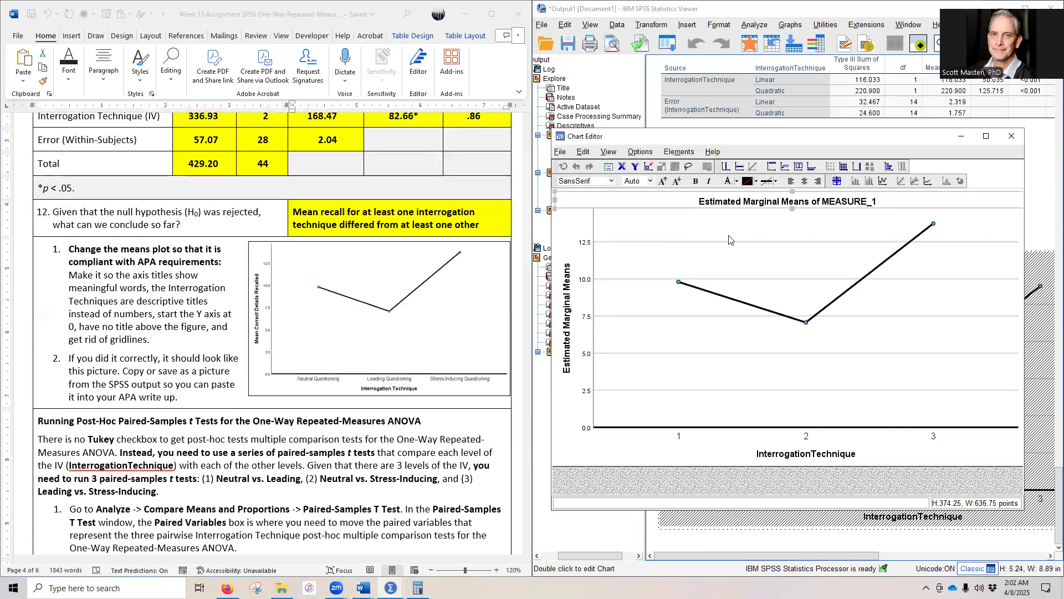
{"action": "key", "text": "Delete"}
{"action": "key", "text": "ctrl+t"}
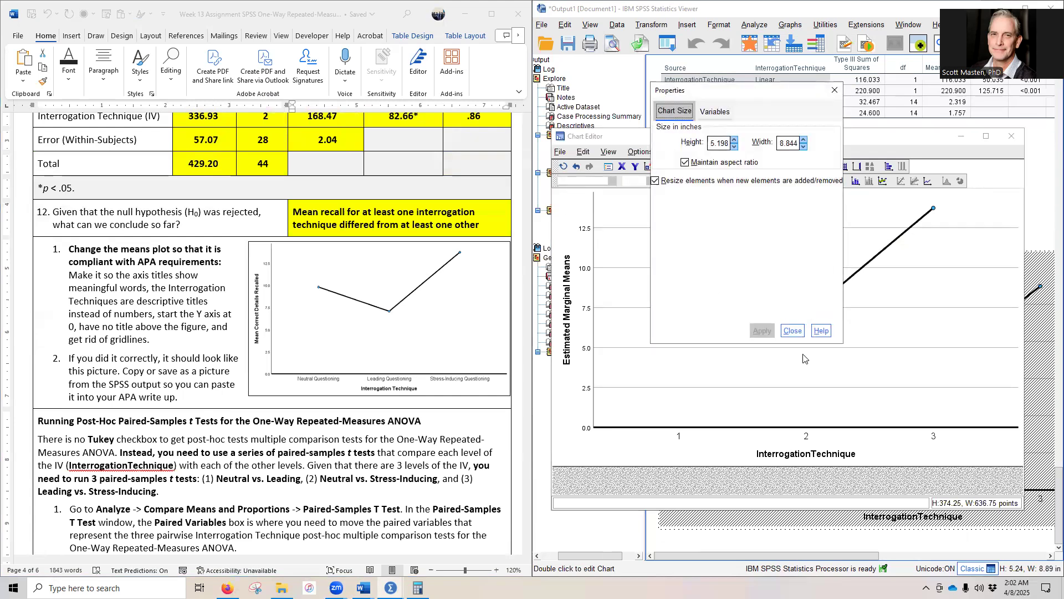
{"action": "left_click", "coordinate": [792, 331]}
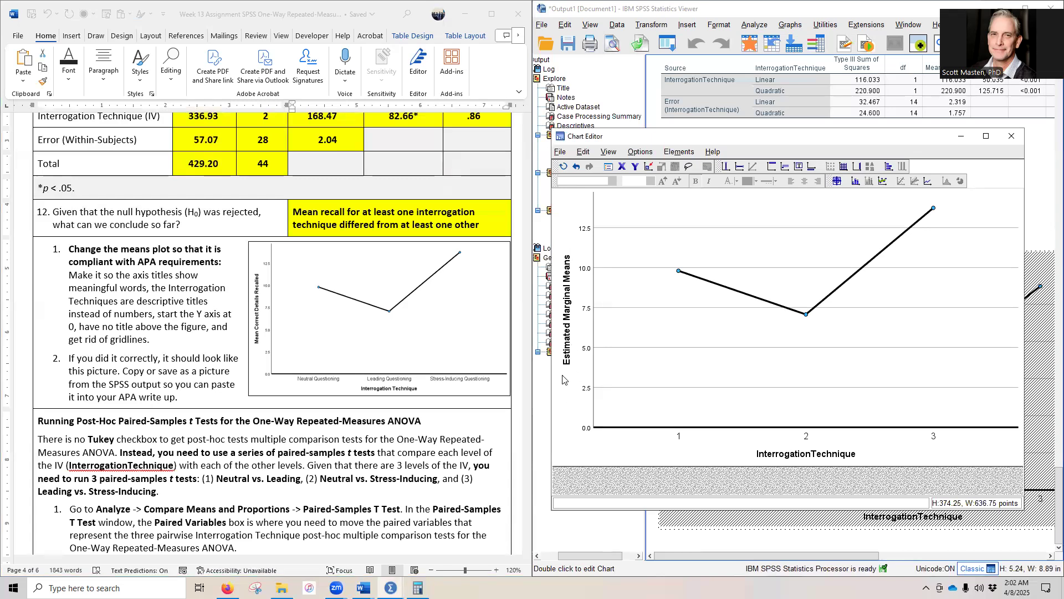
Step: Retitle the plot's Y axis as "Mean Correct Details Recalled" and hide the grid lines
{"action": "left_click", "coordinate": [573, 340]}
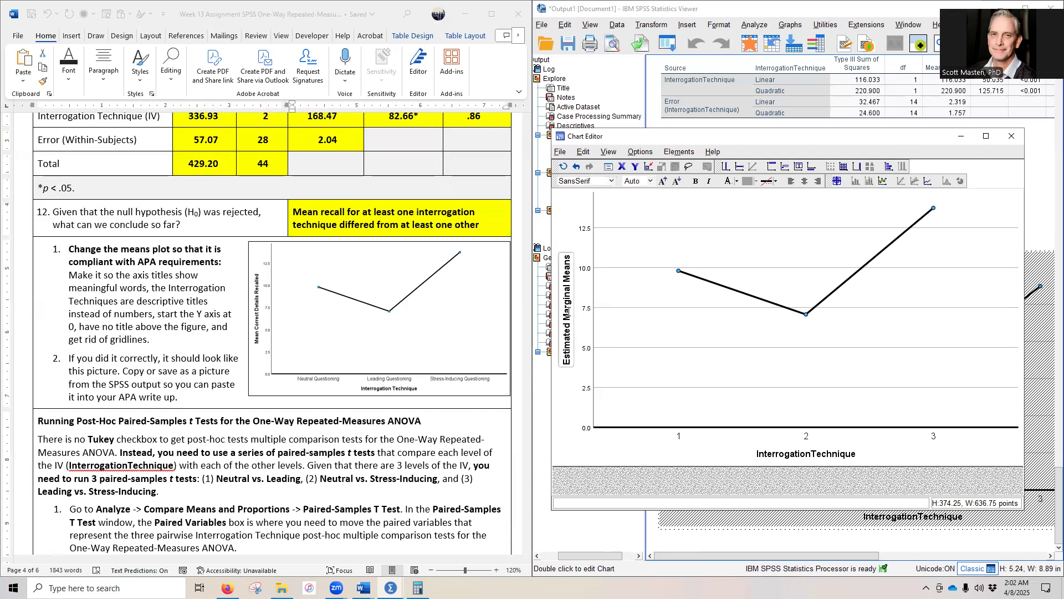
{"action": "left_click", "coordinate": [576, 262]}
{"action": "left_click_drag", "start_coordinate": [562, 256], "coordinate": [670, 261]}
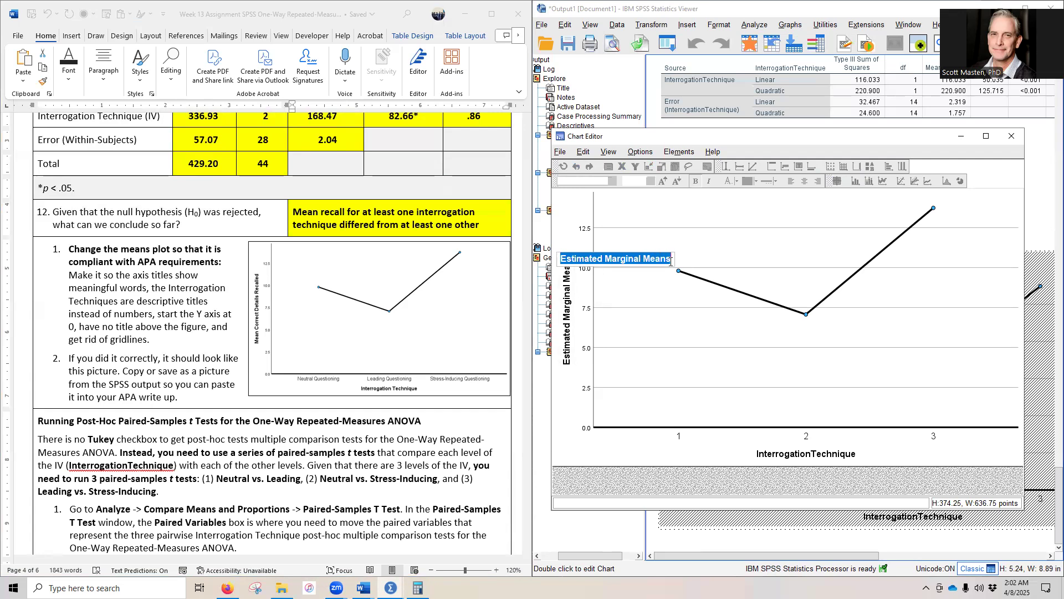
{"action": "type", "text": "Mean Correct Details Recalled"}
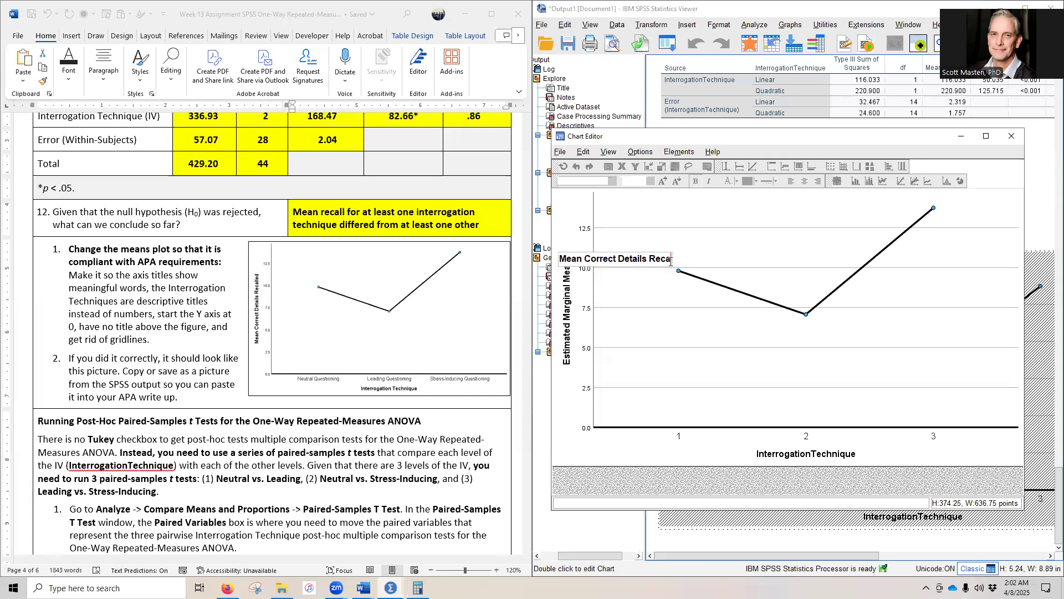
{"action": "left_click", "coordinate": [664, 345]}
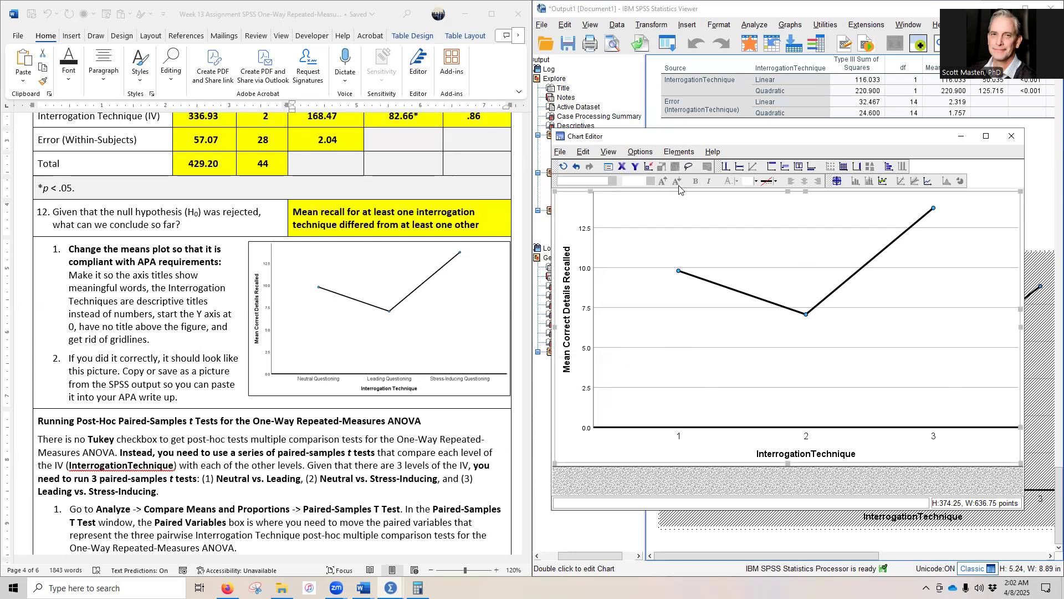
{"action": "left_click", "coordinate": [642, 153]}
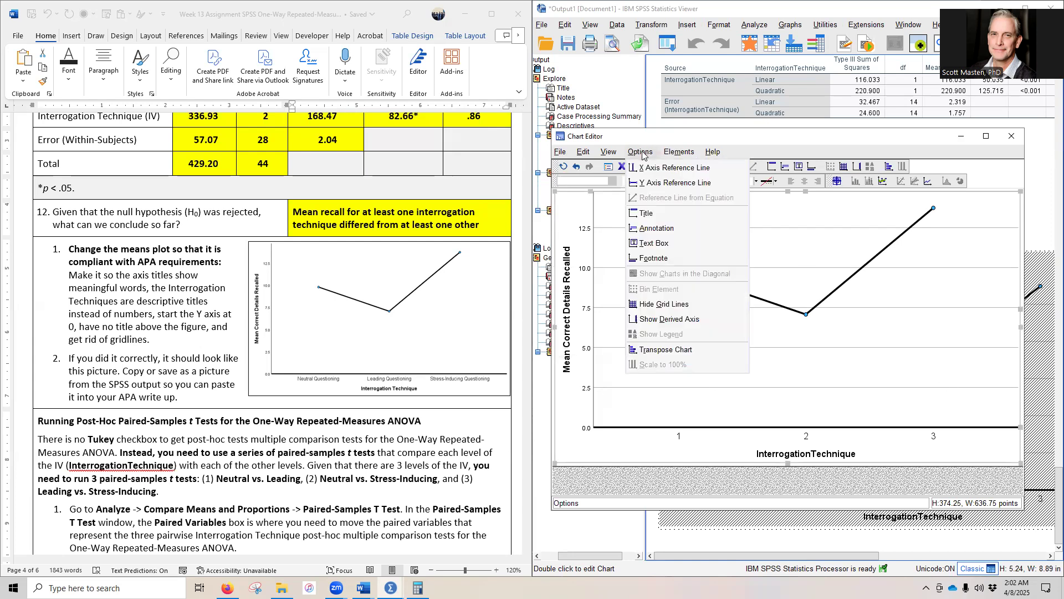
{"action": "left_click", "coordinate": [687, 305]}
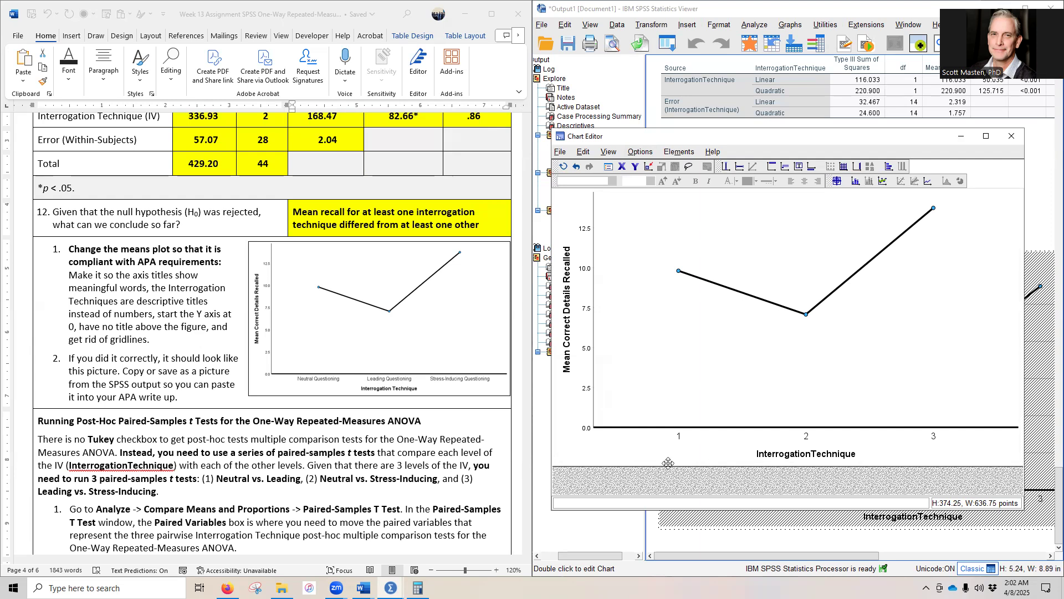
Step: Relabel X-axis categories 1 and 2 as "Neutral Questioning" and "Leading Questioning"
{"action": "left_click", "coordinate": [679, 438]}
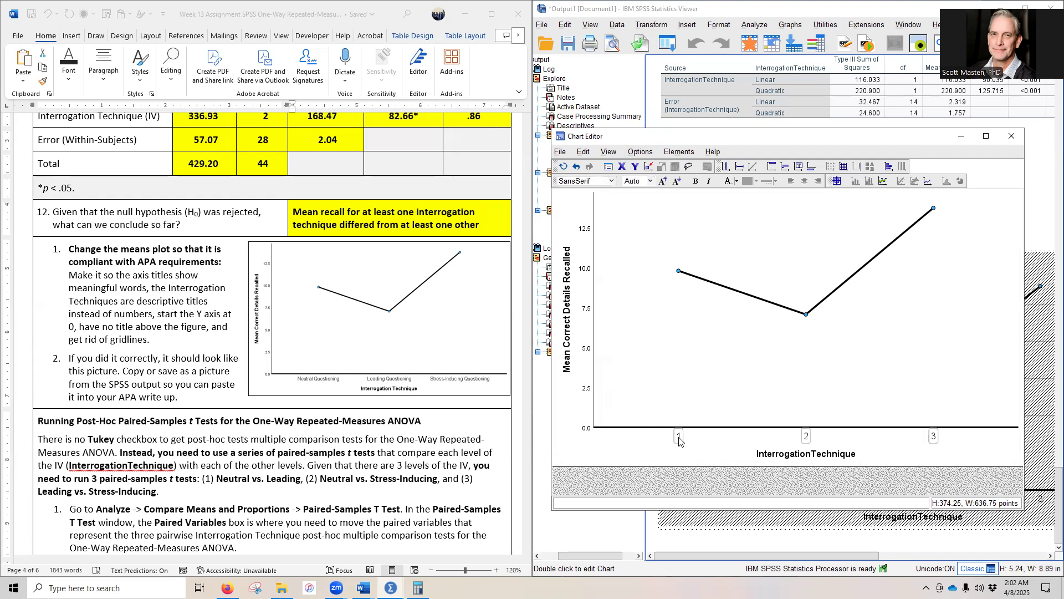
{"action": "left_click", "coordinate": [680, 437]}
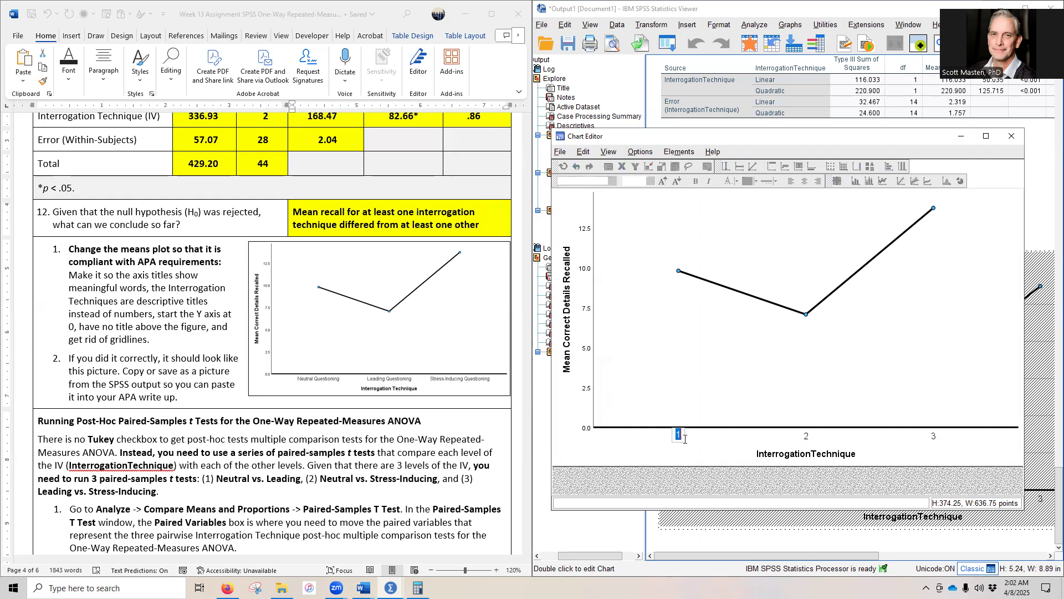
{"action": "type", "text": "Neutral Questioning"}
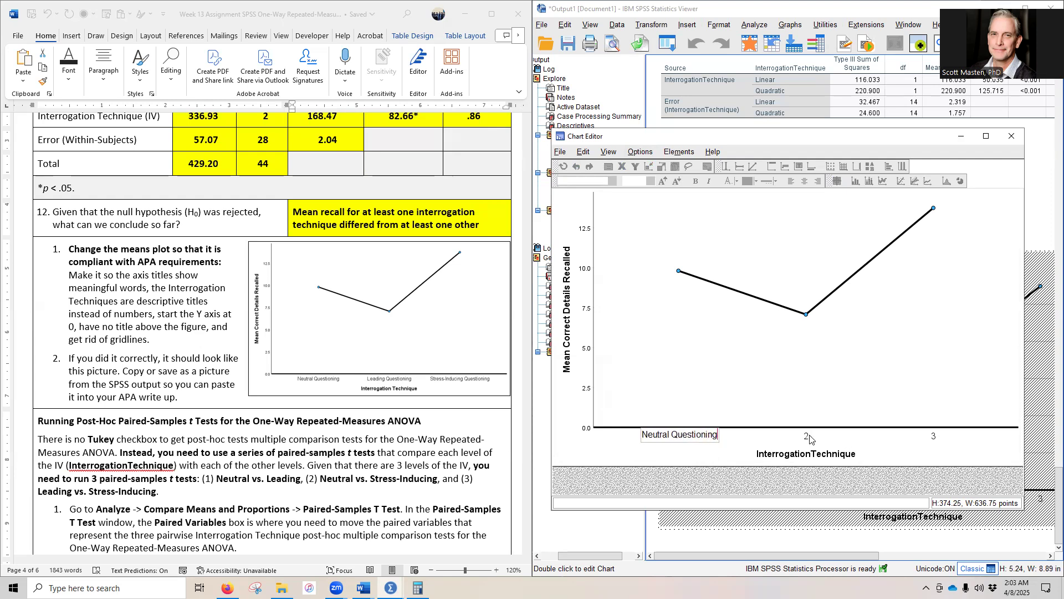
{"action": "left_click", "coordinate": [805, 443]}
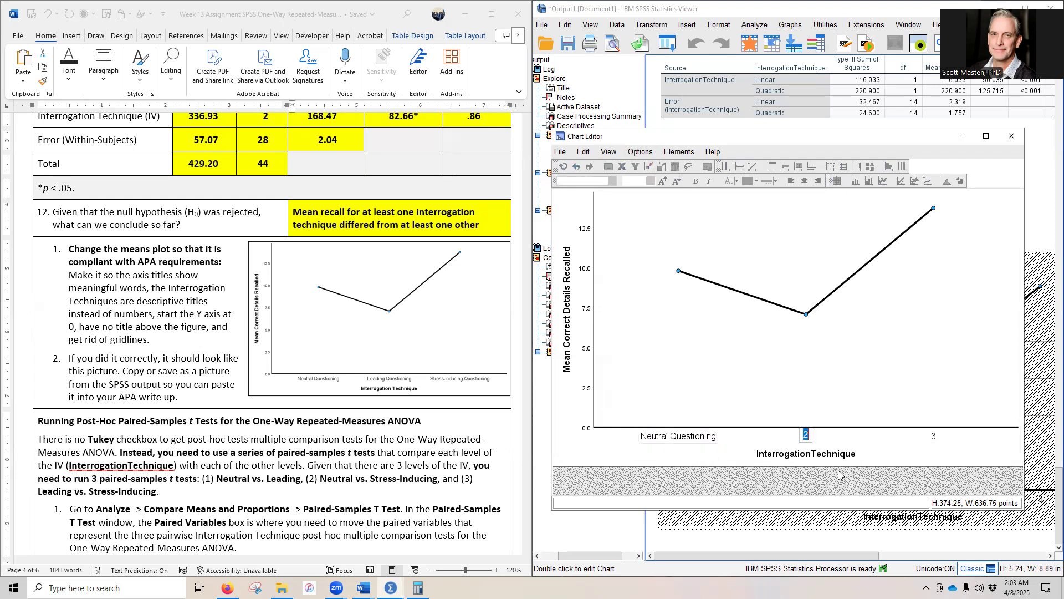
{"action": "type", "text": "Leading Questioning"}
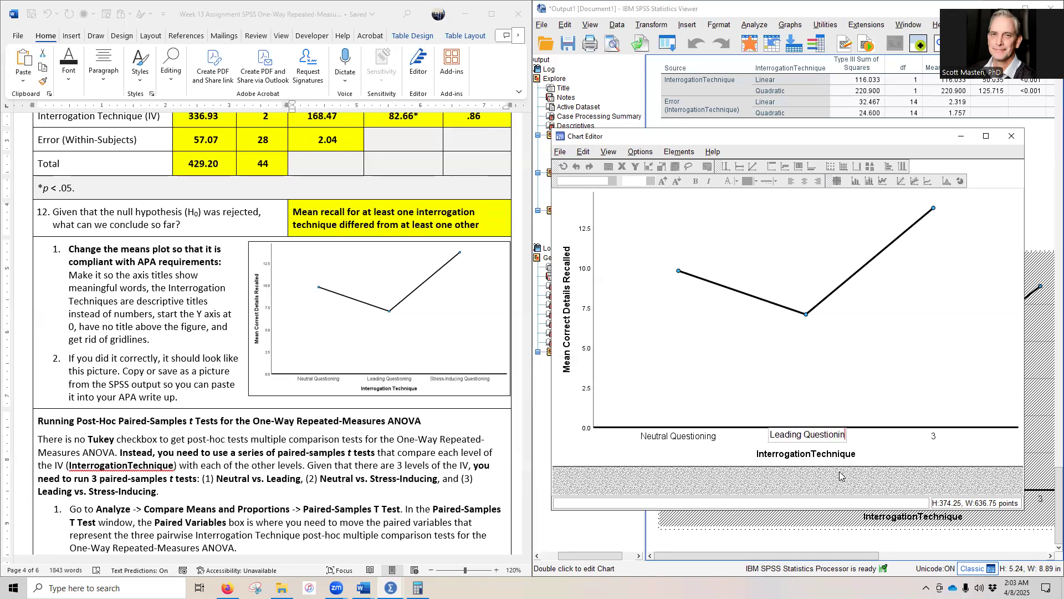
Step: Relabel X-axis category 3 as "Stress-Inducing Questioning"
{"action": "left_click", "coordinate": [943, 444]}
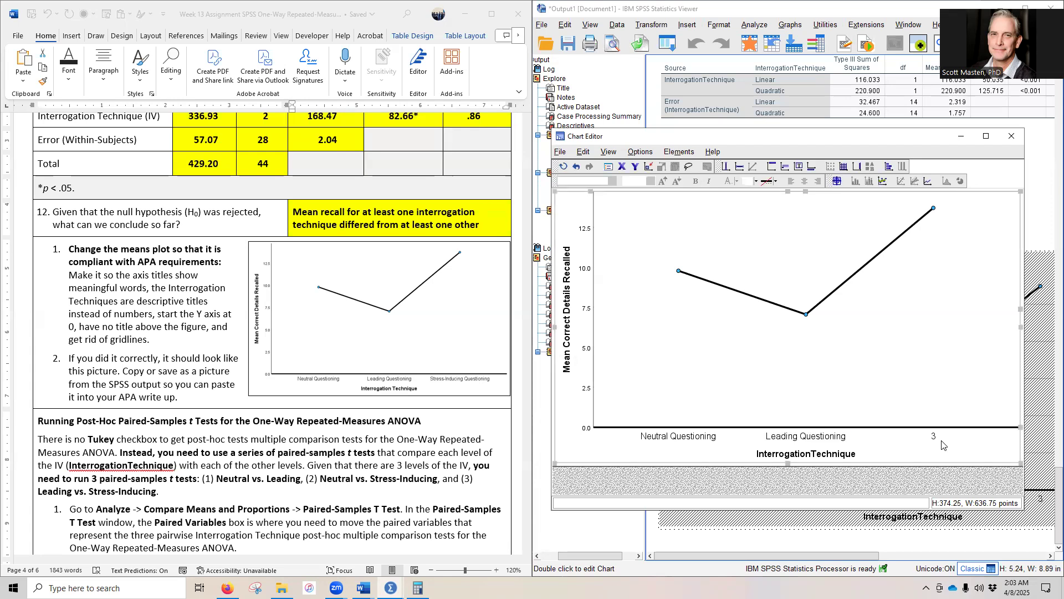
{"action": "left_click", "coordinate": [935, 440]}
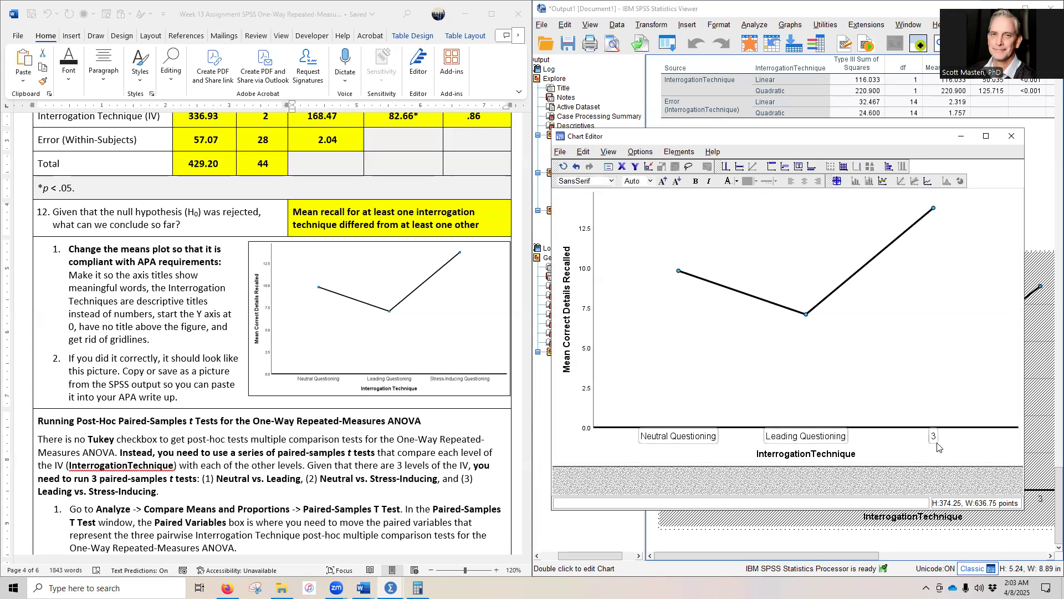
{"action": "left_click", "coordinate": [935, 439]}
{"action": "key", "text": "BackSpace"}
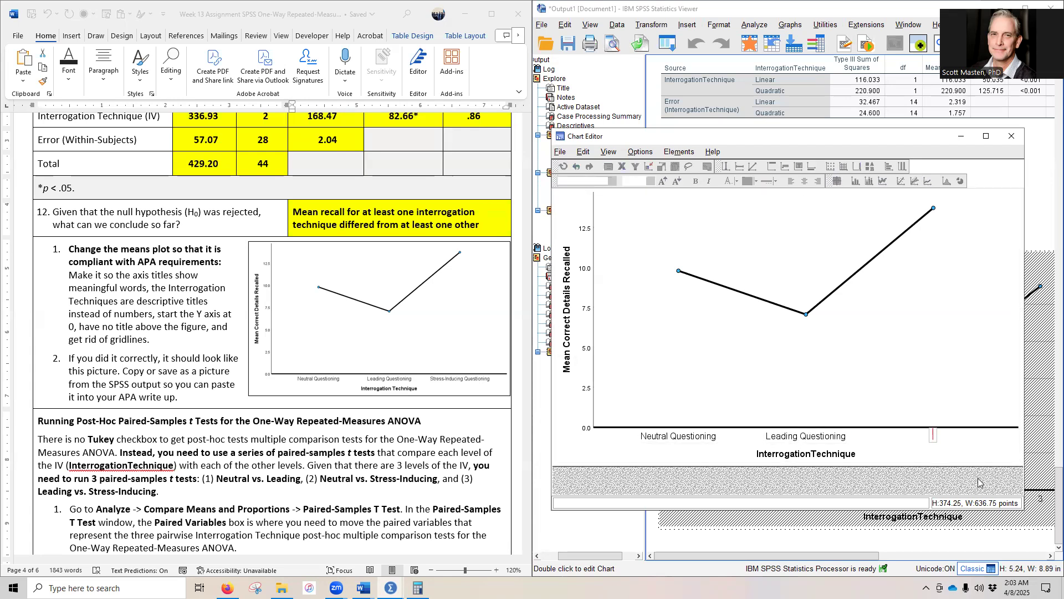
{"action": "type", "text": "Stress-Indicing Q"}
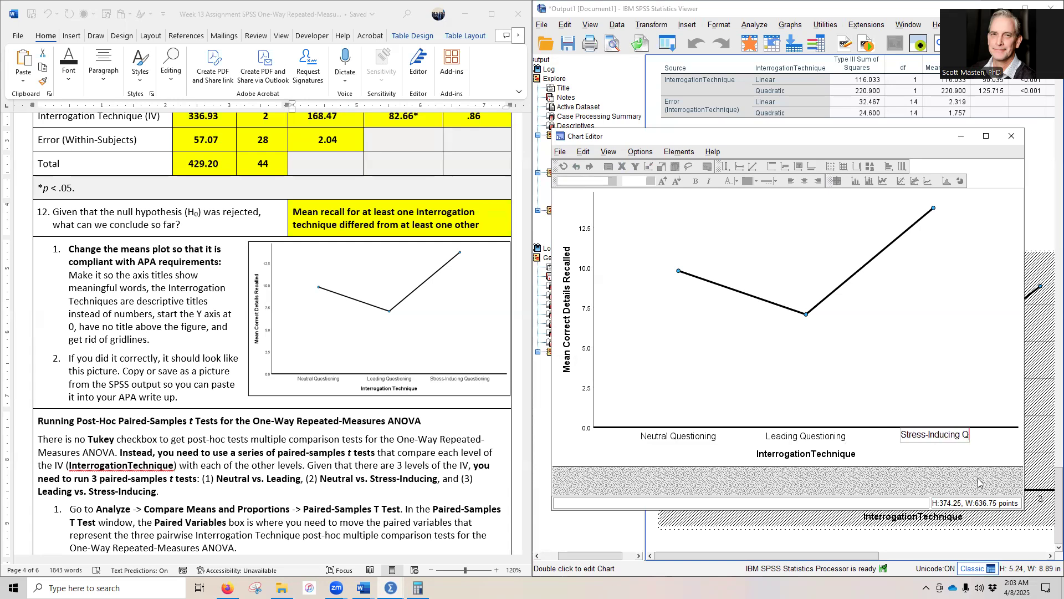
{"action": "type", "text": "uestioning"}
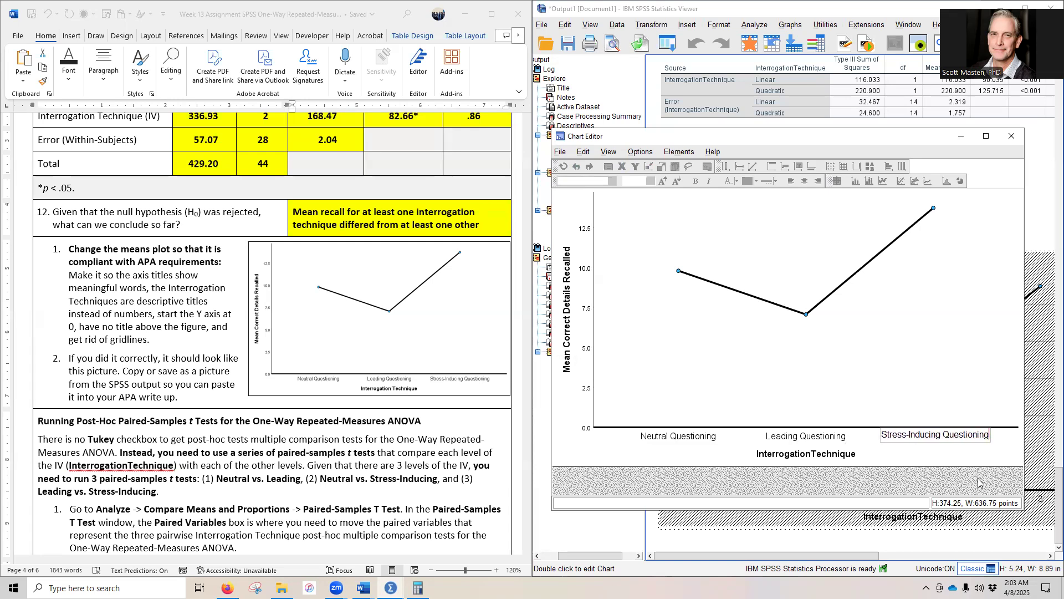
Step: Separate the words of the X-axis title so that it reads "Interrogation Technique"
{"action": "left_click", "coordinate": [813, 457]}
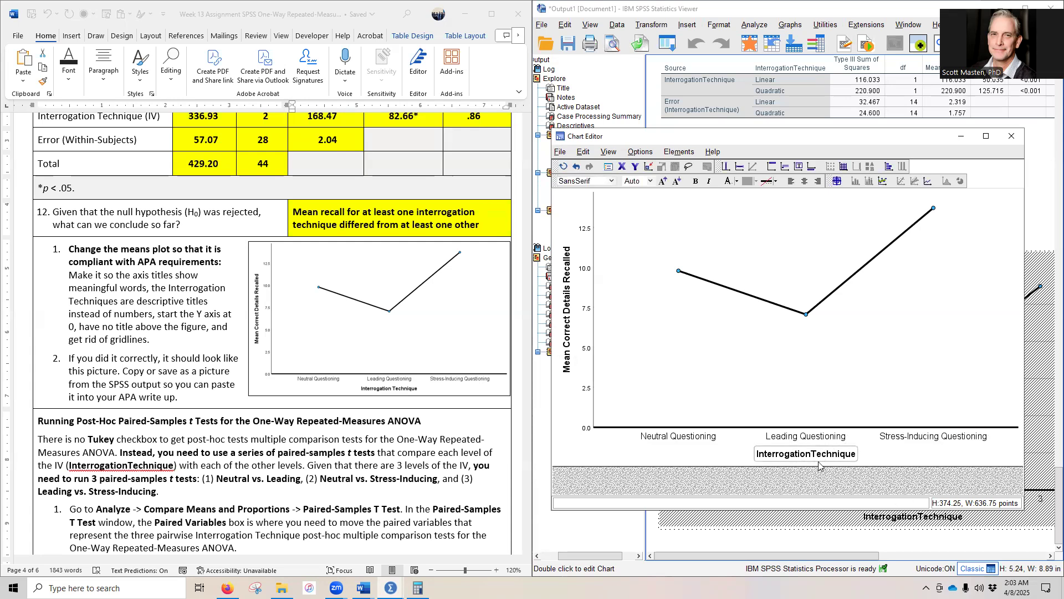
{"action": "left_click", "coordinate": [818, 452]}
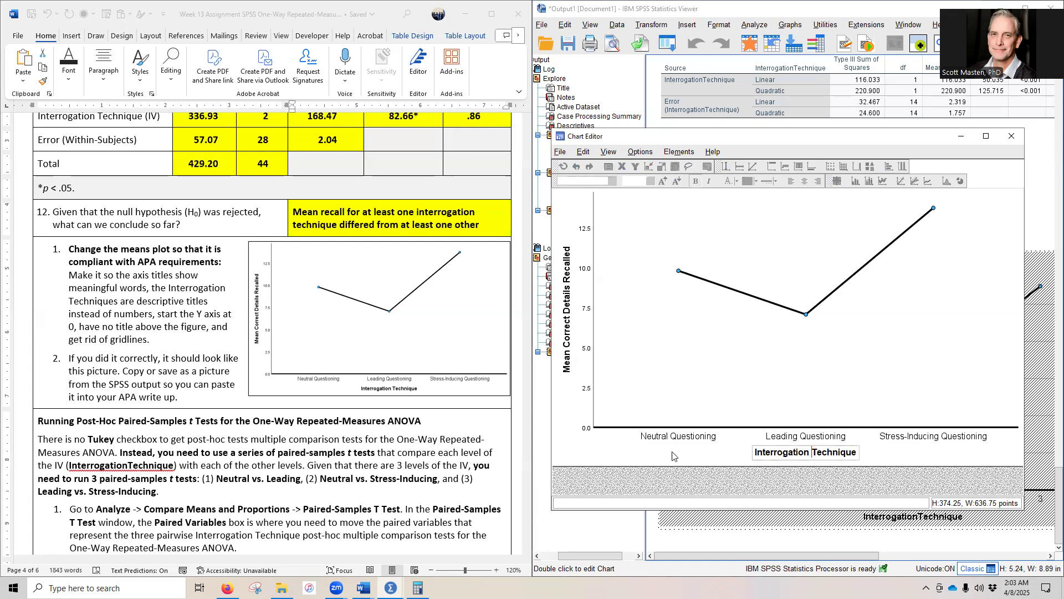
Step: Finish editing the X-axis title and set the font size of the Y-axis number labels to 12
{"action": "left_click", "coordinate": [610, 490]}
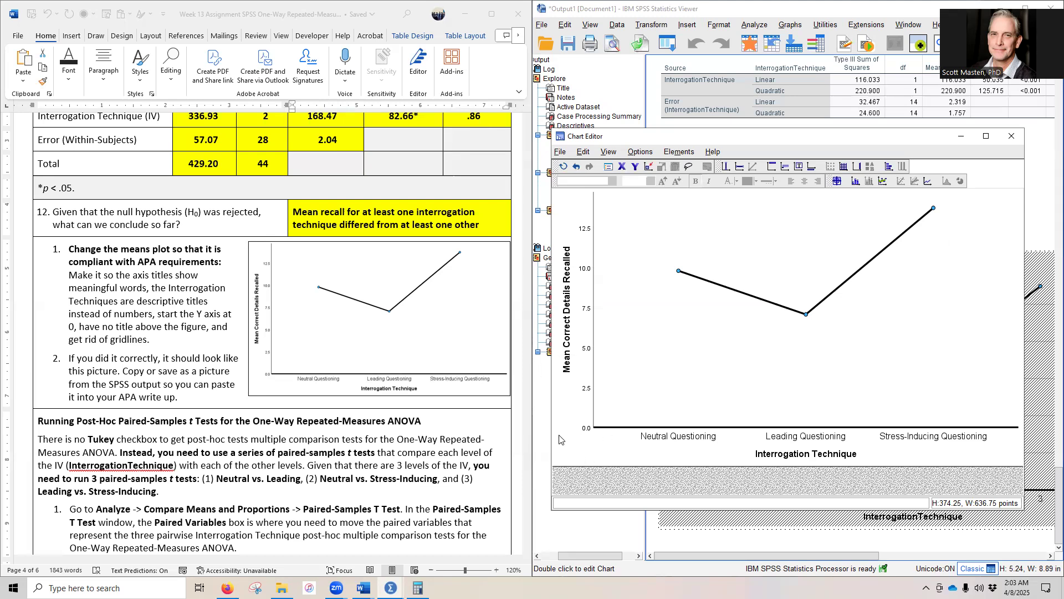
{"action": "left_click", "coordinate": [587, 321]}
{"action": "left_click", "coordinate": [662, 183]}
{"action": "left_click", "coordinate": [662, 183]}
{"action": "left_click", "coordinate": [663, 185]}
{"action": "left_click", "coordinate": [662, 183]}
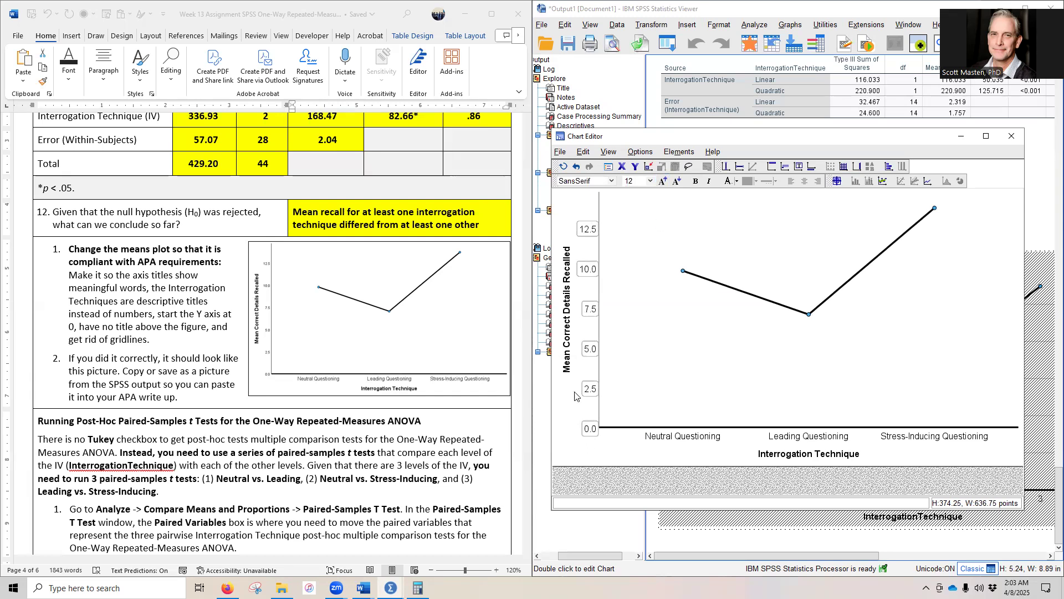
Step: Set the font size of the three interrogation-technique category labels to 12
{"action": "left_click", "coordinate": [674, 442]}
{"action": "left_click", "coordinate": [663, 182]}
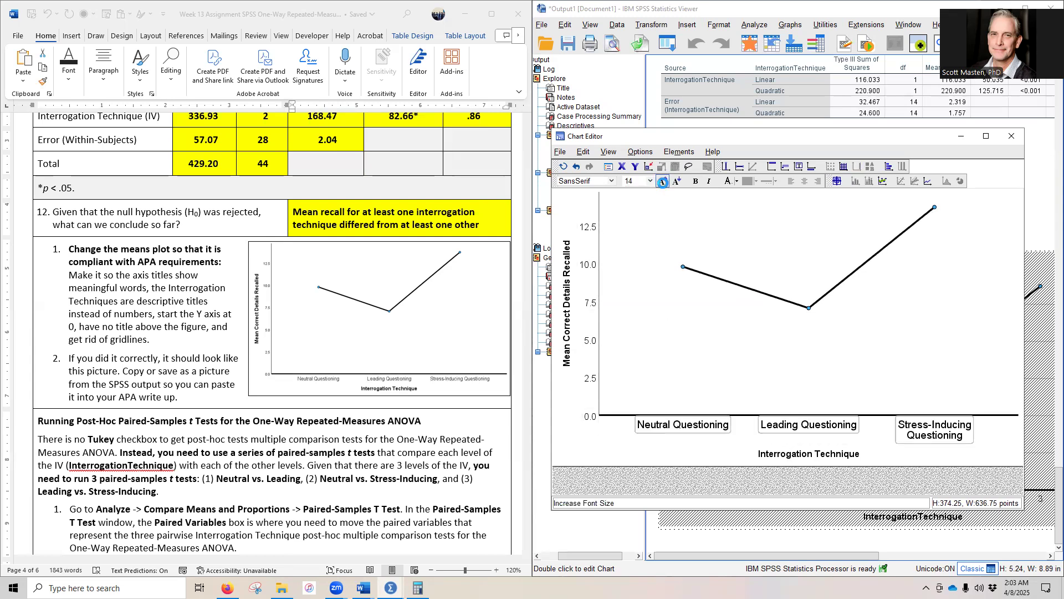
{"action": "left_click", "coordinate": [677, 181]}
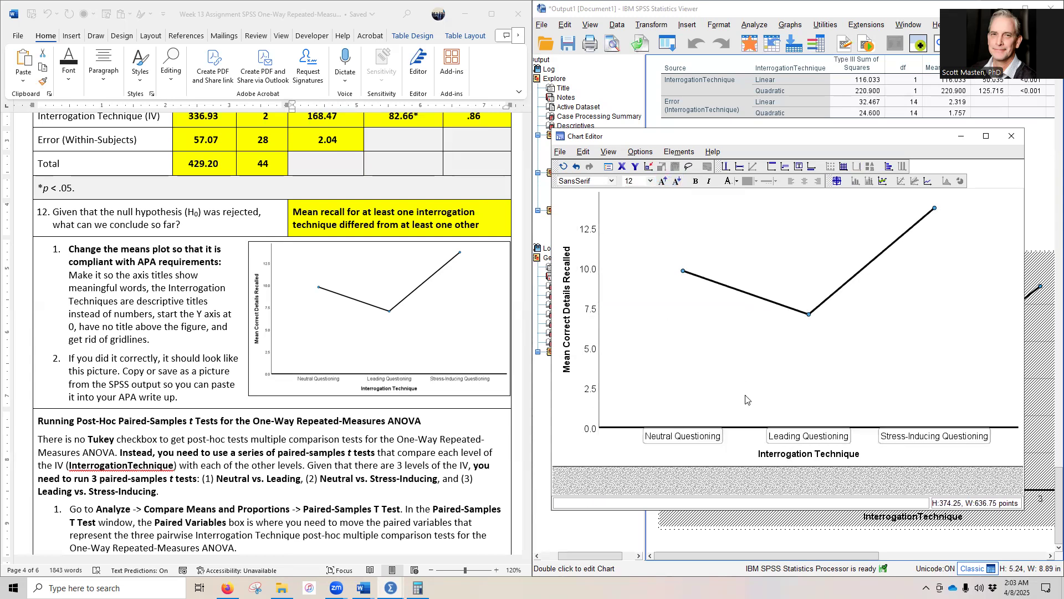
Step: Set the Y-axis title's font size to 14, enlarge the X-axis title, and close the Chart Editor
{"action": "left_click", "coordinate": [566, 342]}
{"action": "left_click", "coordinate": [663, 181]}
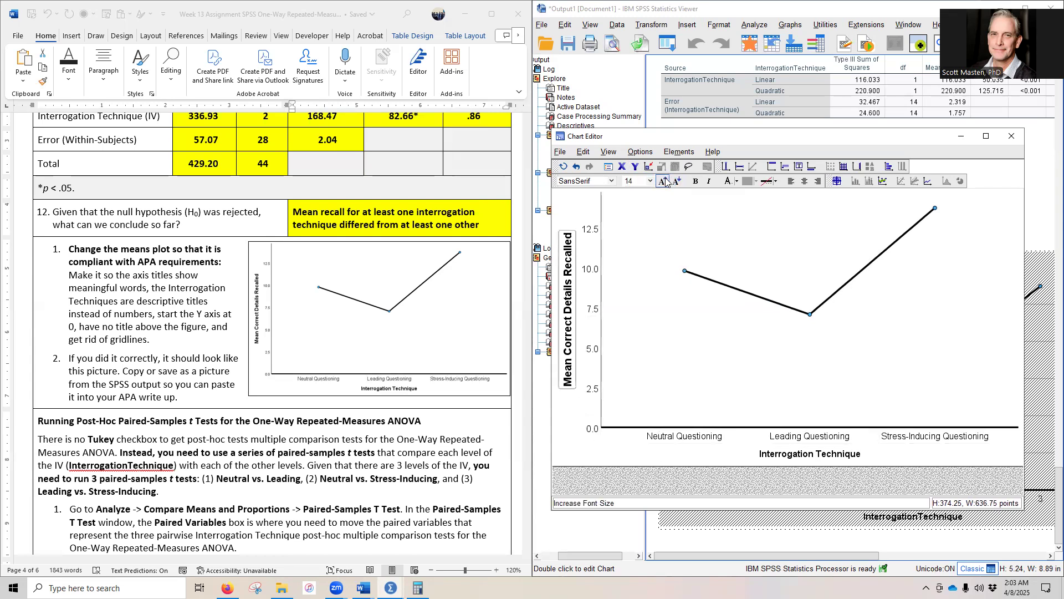
{"action": "left_click", "coordinate": [801, 456]}
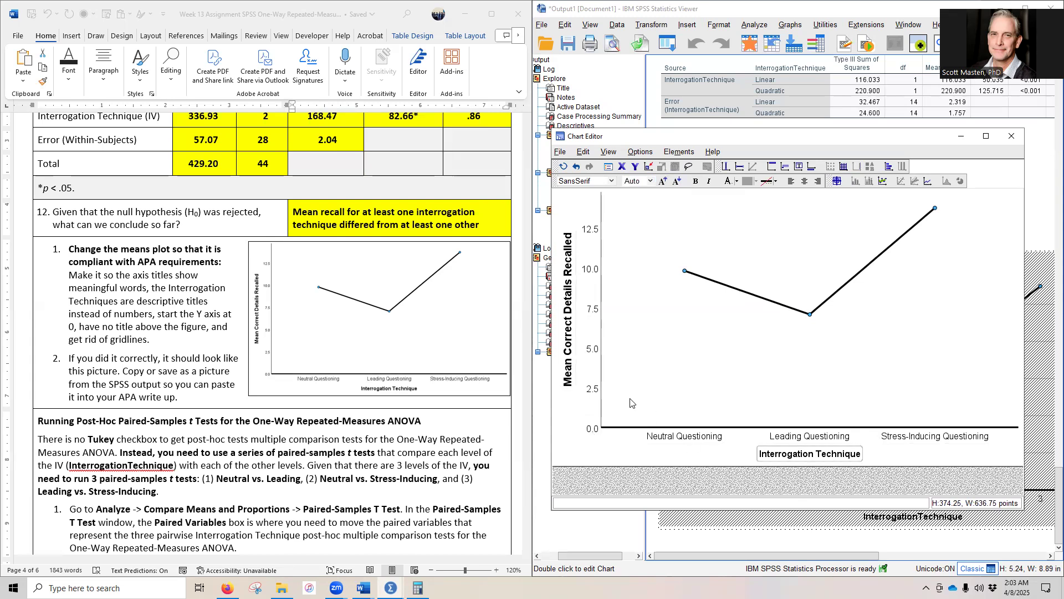
{"action": "left_click", "coordinate": [661, 182]}
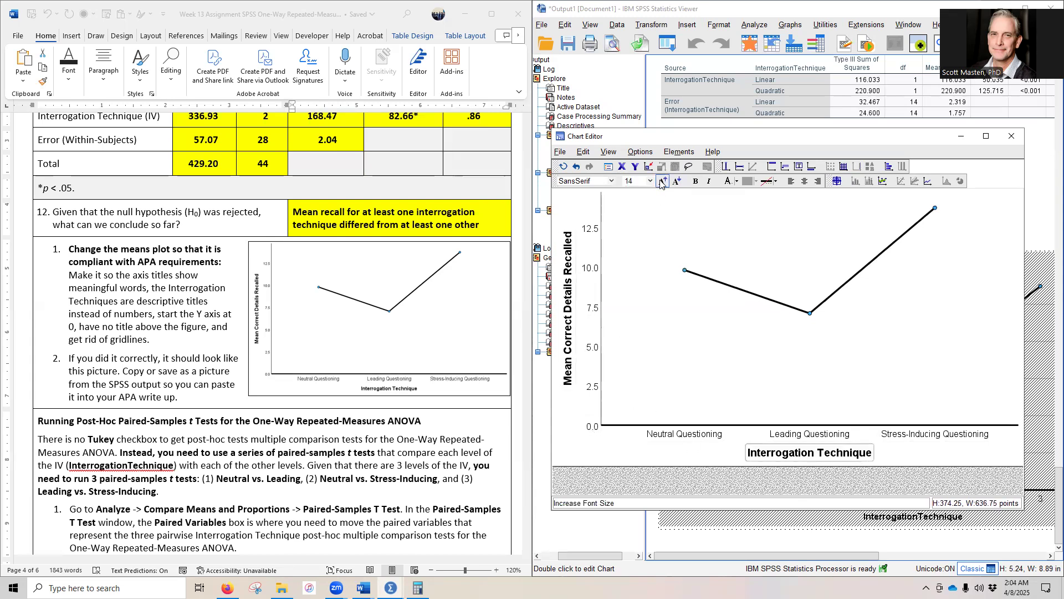
{"action": "left_click", "coordinate": [1012, 136]}
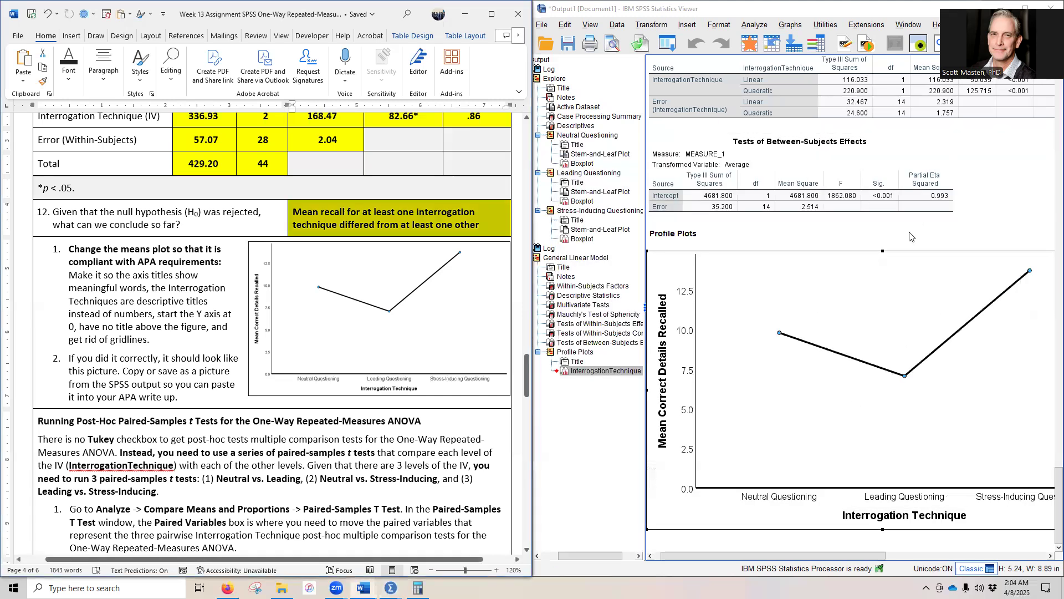
Step: Copy the edited means plot from the output
{"action": "left_click", "coordinate": [866, 263]}
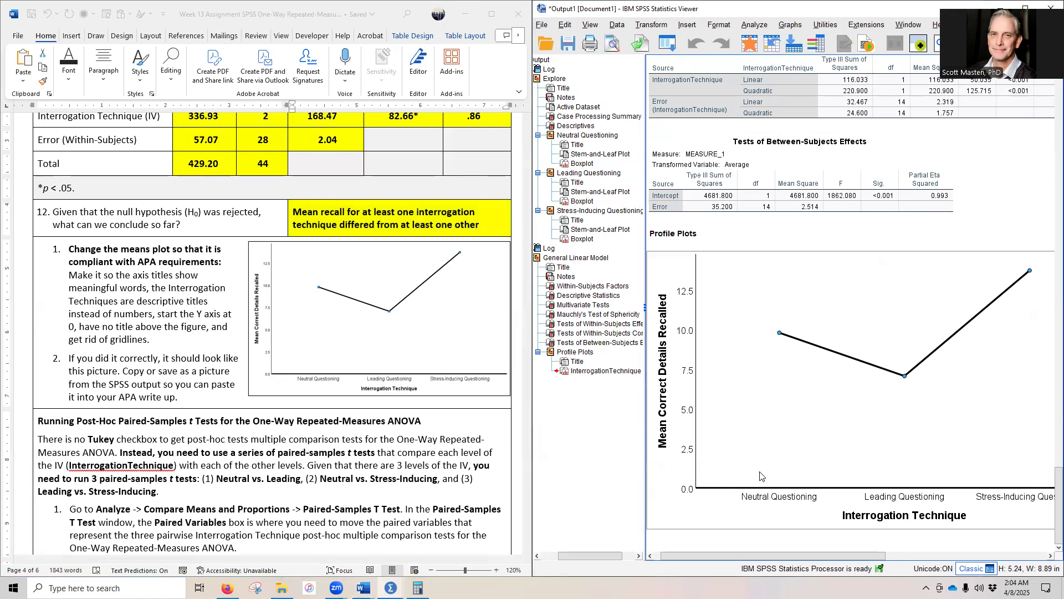
{"action": "right_click", "coordinate": [774, 280]}
{"action": "left_click", "coordinate": [803, 317]}
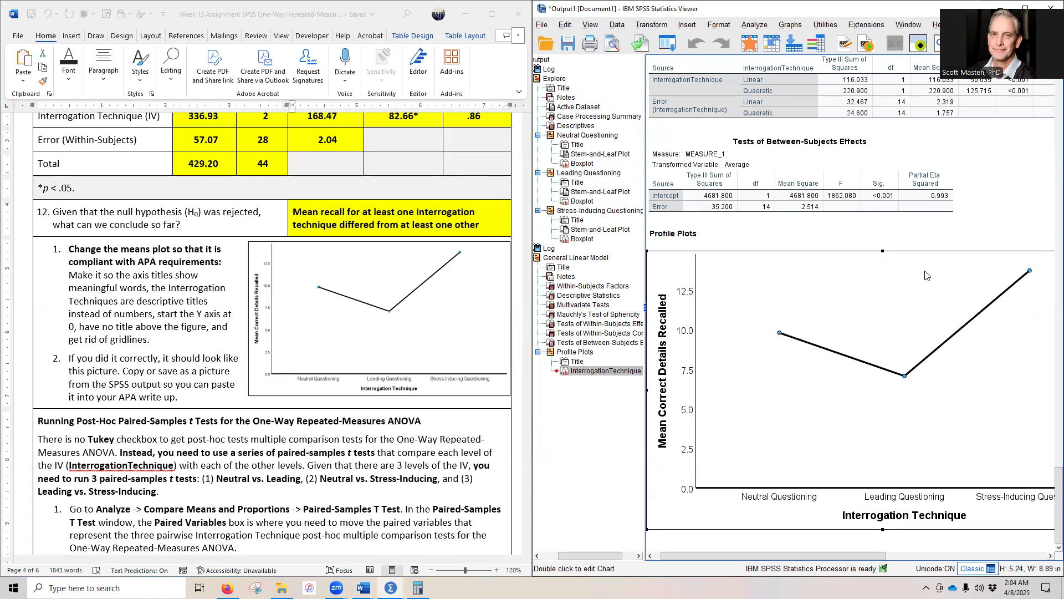
Step: Reopen the means plot in the Chart Editor and look for the Copy Chart command
{"action": "double_click", "coordinate": [925, 275]}
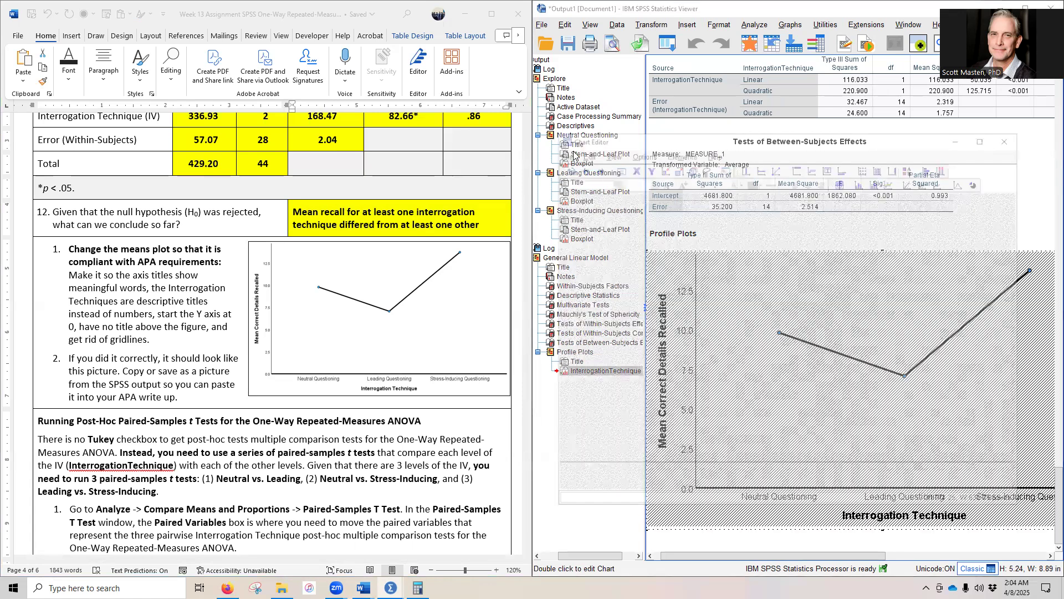
{"action": "left_click", "coordinate": [560, 152]}
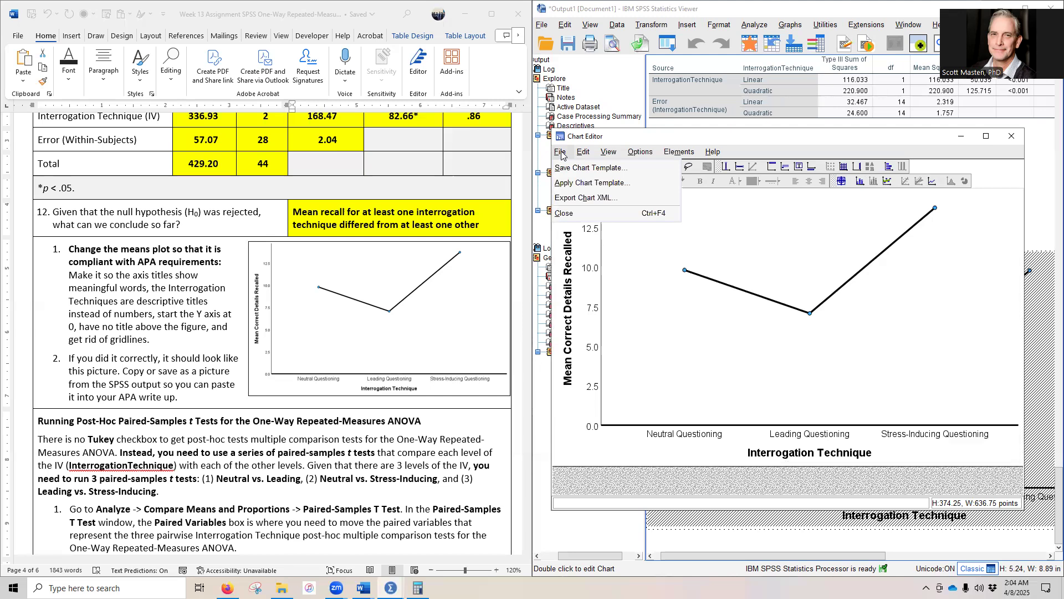
{"action": "mouse_move", "coordinate": [583, 153]}
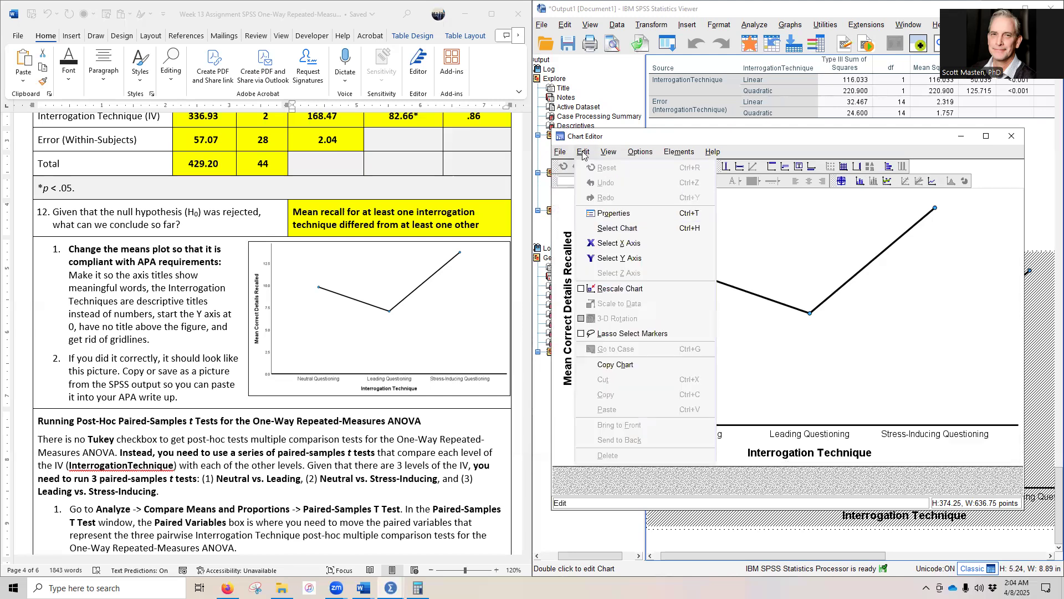
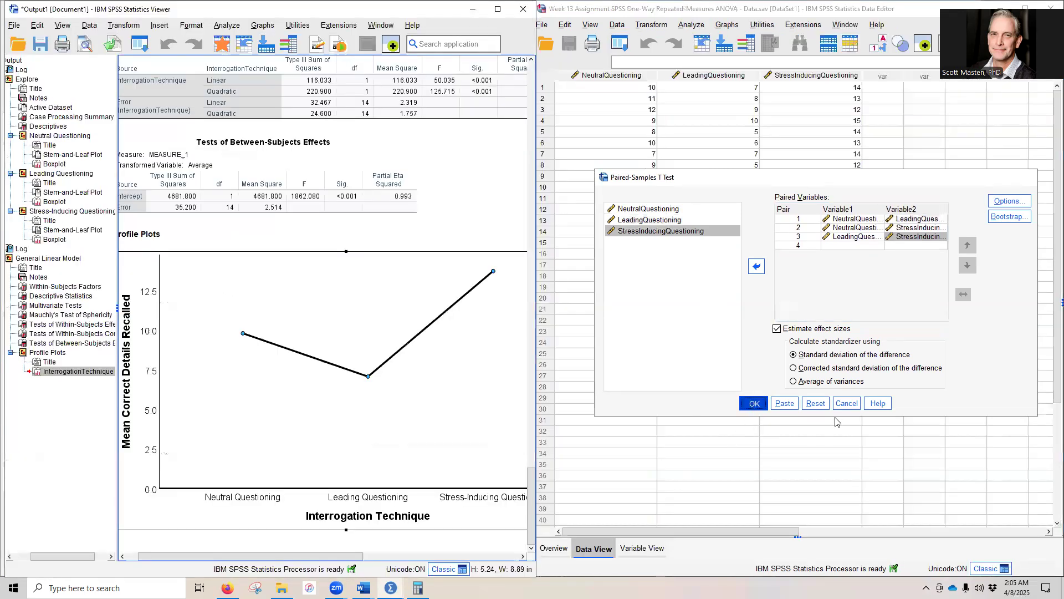
Step: Run the paired-samples t tests for the three questioning pairs and go to question 13 in the assignment handout
{"action": "key", "text": "Return"}
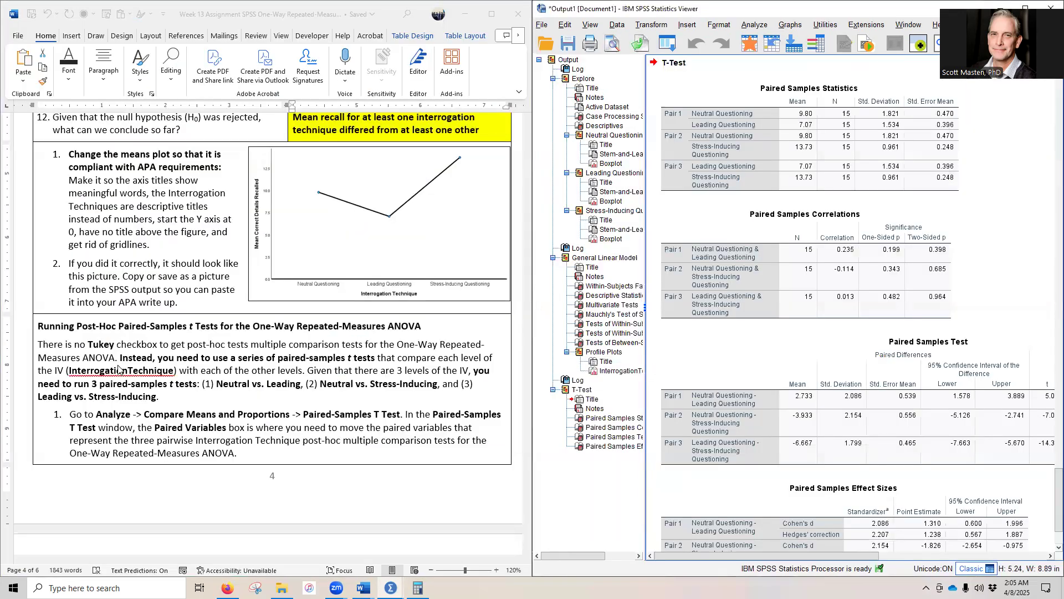
{"action": "scroll", "coordinate": [118, 369], "scroll_direction": "down", "scroll_amount": 5}
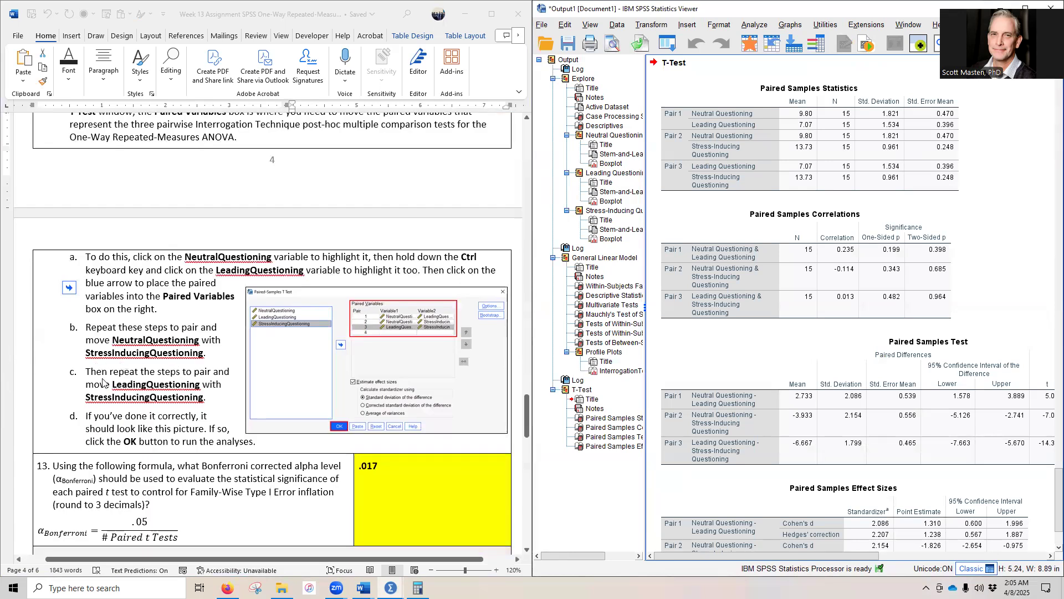
{"action": "scroll", "coordinate": [102, 382], "scroll_direction": "down", "scroll_amount": 4}
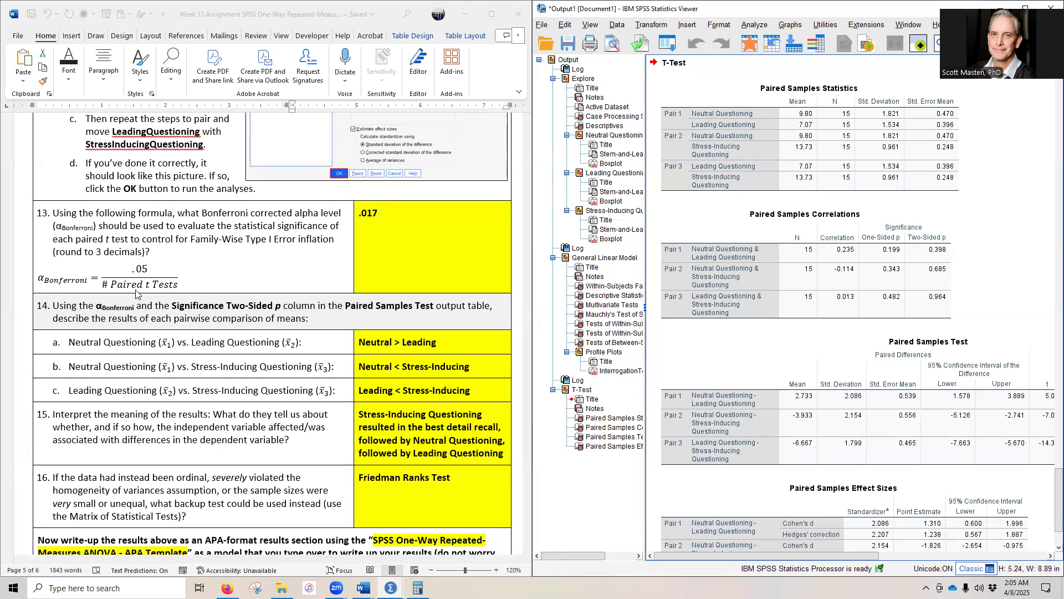
Step: Switch to Calculator, divide 0.05 by 3 for the Bonferroni-corrected alpha, and check the result against the answer to question 13
{"action": "left_click", "coordinate": [418, 587]}
{"action": "key", "text": "Escape"}
{"action": "type", "text": "0.05"}
{"action": "left_click", "coordinate": [578, 306]}
{"action": "left_click", "coordinate": [535, 396]}
{"action": "left_click", "coordinate": [579, 424]}
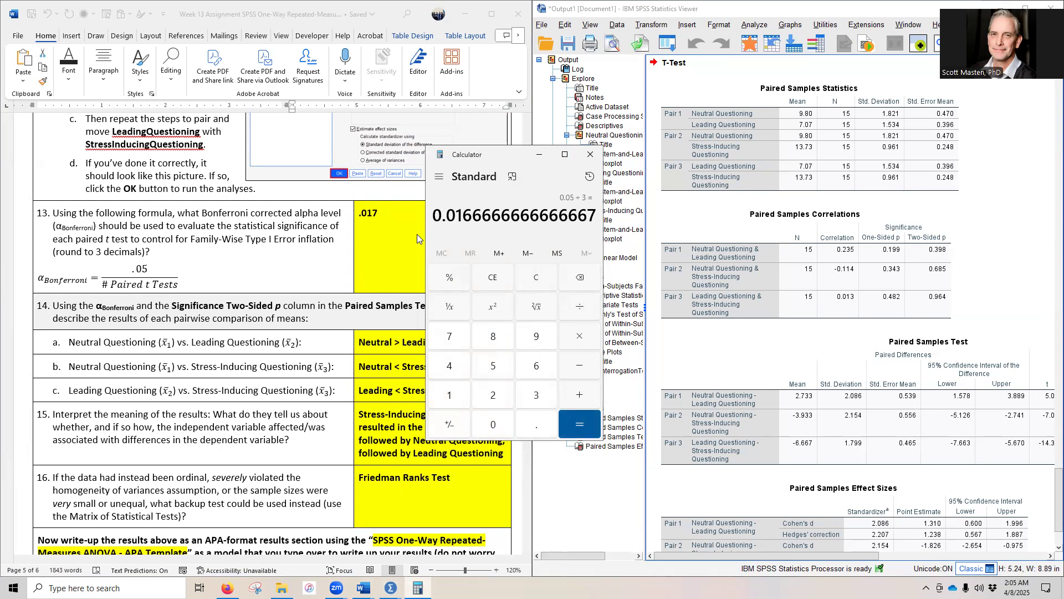
{"action": "left_click_drag", "start_coordinate": [447, 214], "coordinate": [474, 214]}
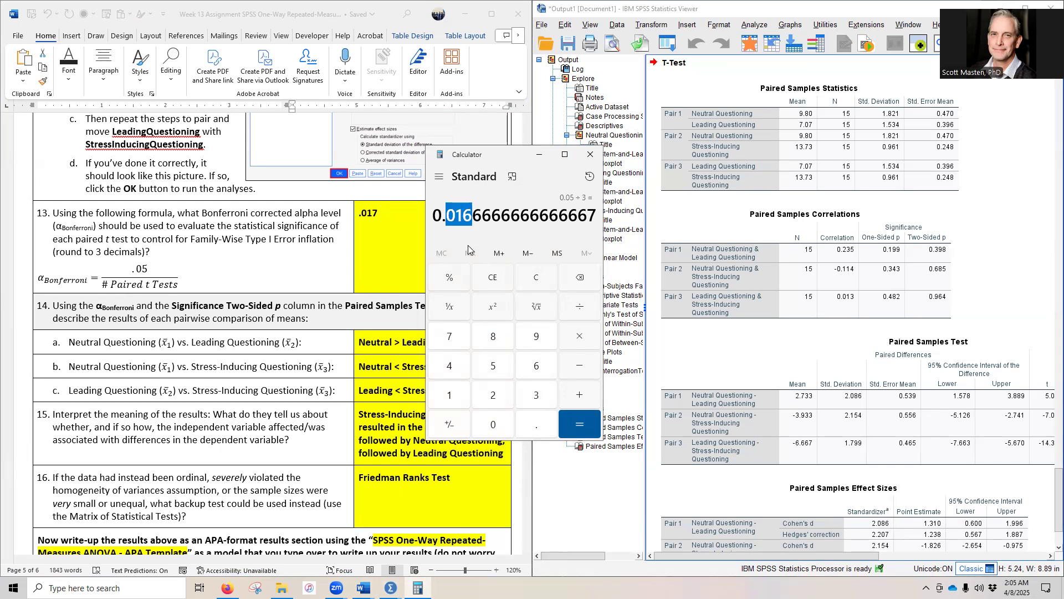
{"action": "left_click", "coordinate": [539, 155]}
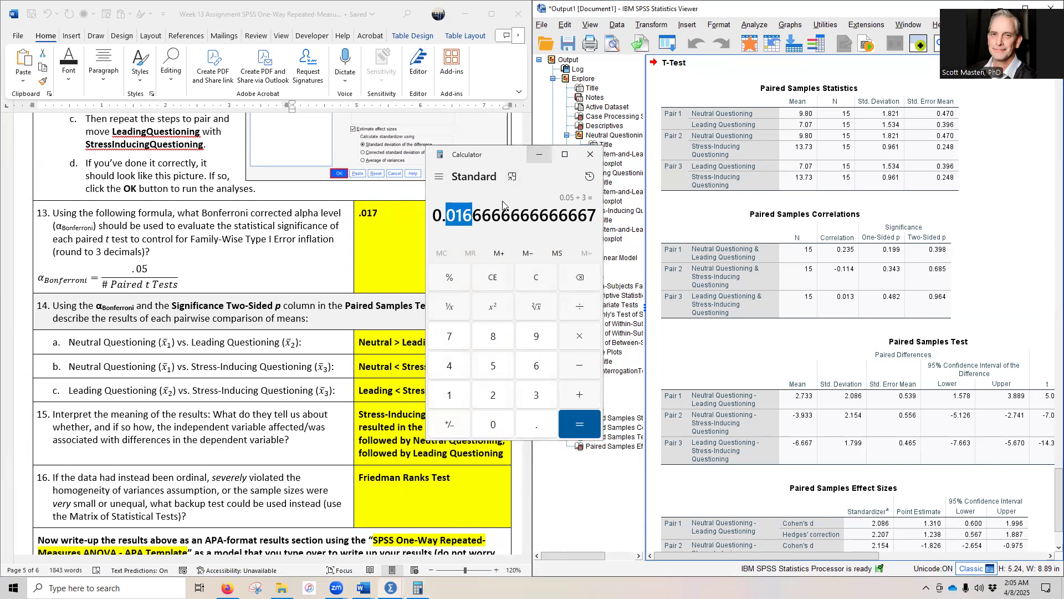
{"action": "left_click_drag", "start_coordinate": [386, 210], "coordinate": [360, 215]}
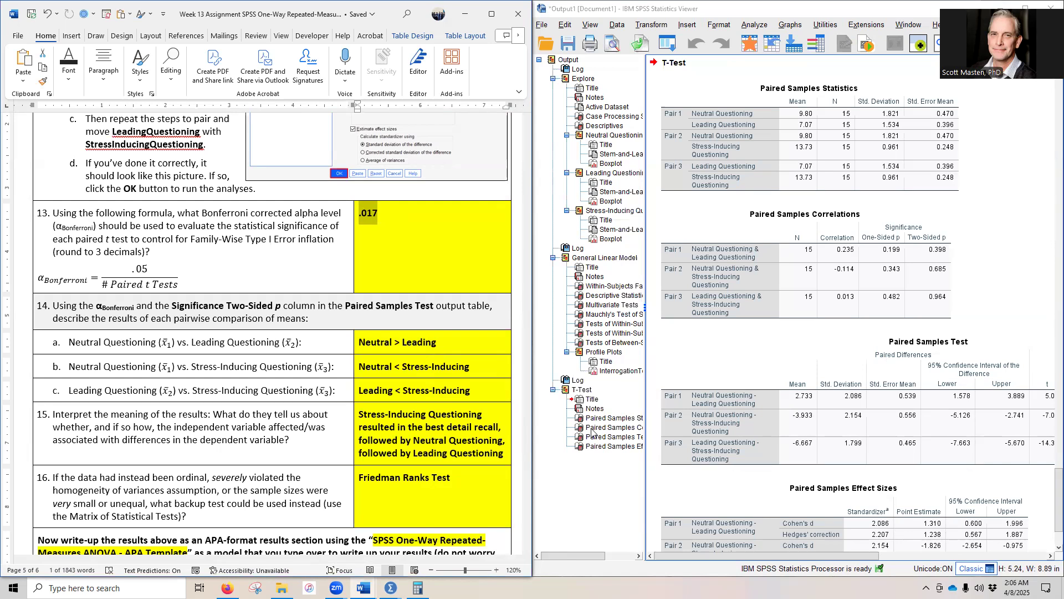
Step: Examine the two-sided p values of all three pairs in the Paired Samples Test table to answer question 14
{"action": "scroll", "coordinate": [478, 458], "scroll_direction": "down", "scroll_amount": 2}
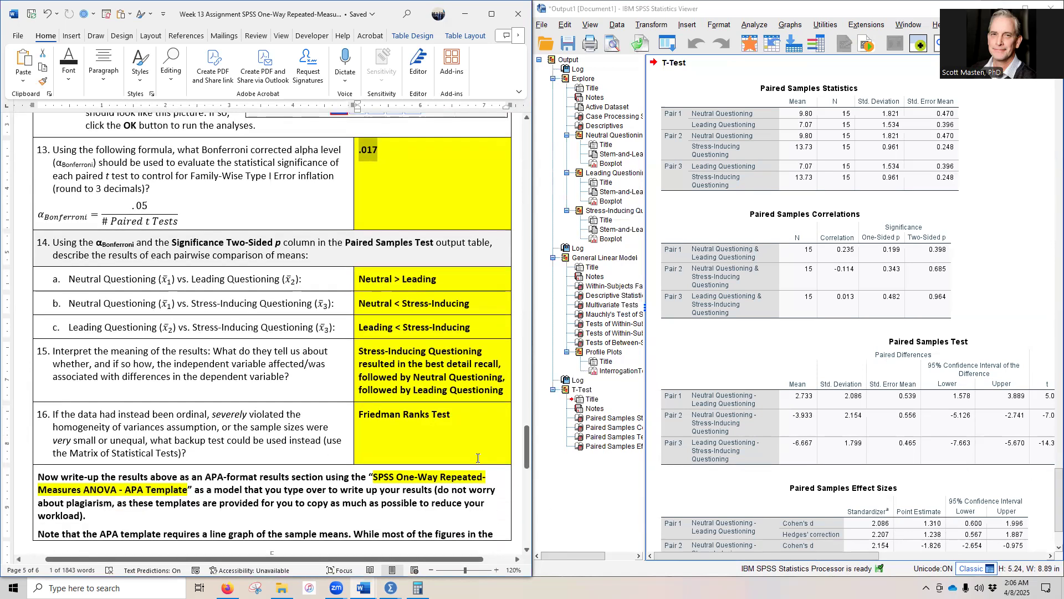
{"action": "left_click", "coordinate": [711, 557]}
{"action": "mouse_move", "coordinate": [712, 557]}
{"action": "left_mouse_down"}
{"action": "mouse_move", "coordinate": [787, 552]}
{"action": "mouse_move", "coordinate": [712, 554]}
{"action": "left_mouse_up"}
{"action": "left_click", "coordinate": [703, 398]}
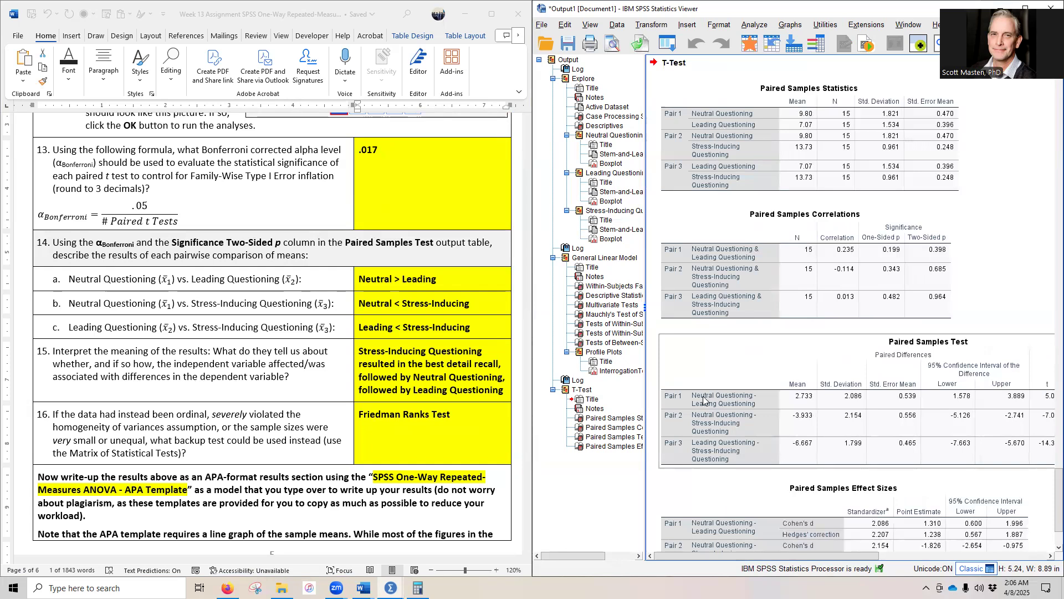
{"action": "left_click_drag", "start_coordinate": [738, 555], "coordinate": [827, 560]}
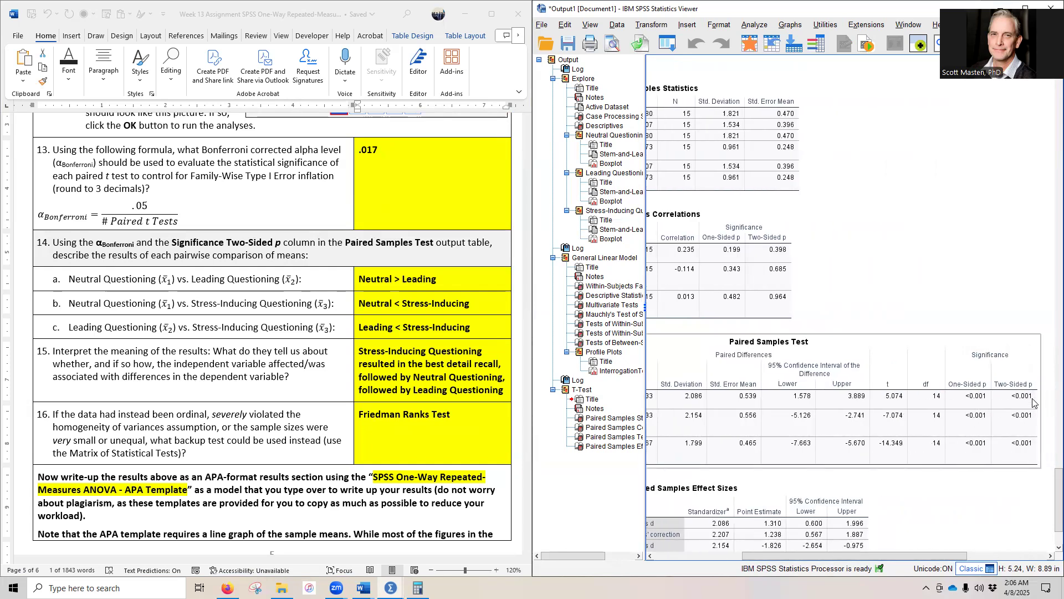
{"action": "left_click_drag", "start_coordinate": [891, 550], "coordinate": [960, 555]}
{"action": "left_click", "coordinate": [954, 427]}
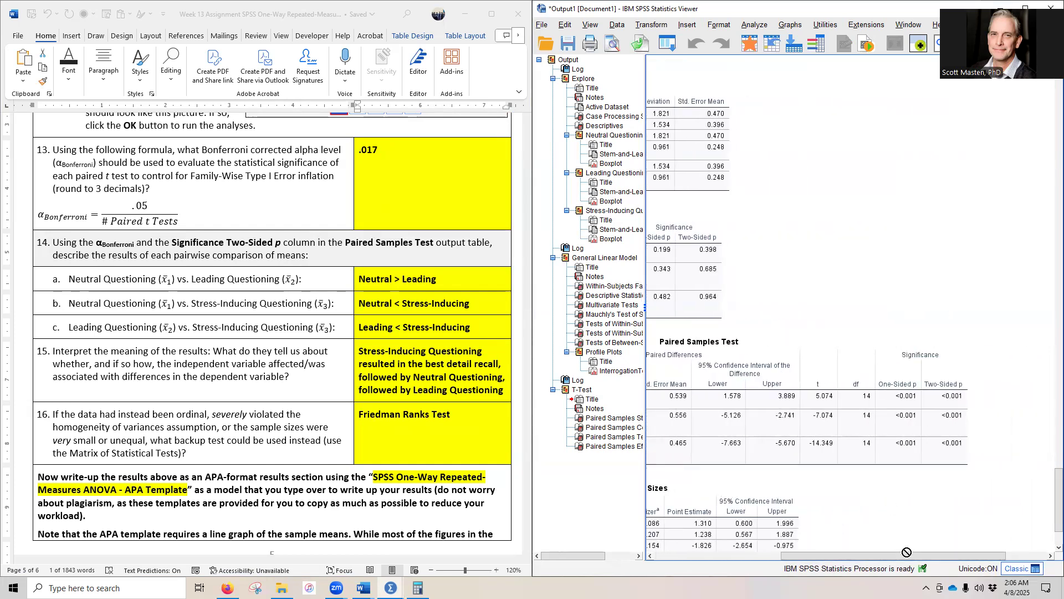
{"action": "left_click_drag", "start_coordinate": [914, 553], "coordinate": [787, 554]}
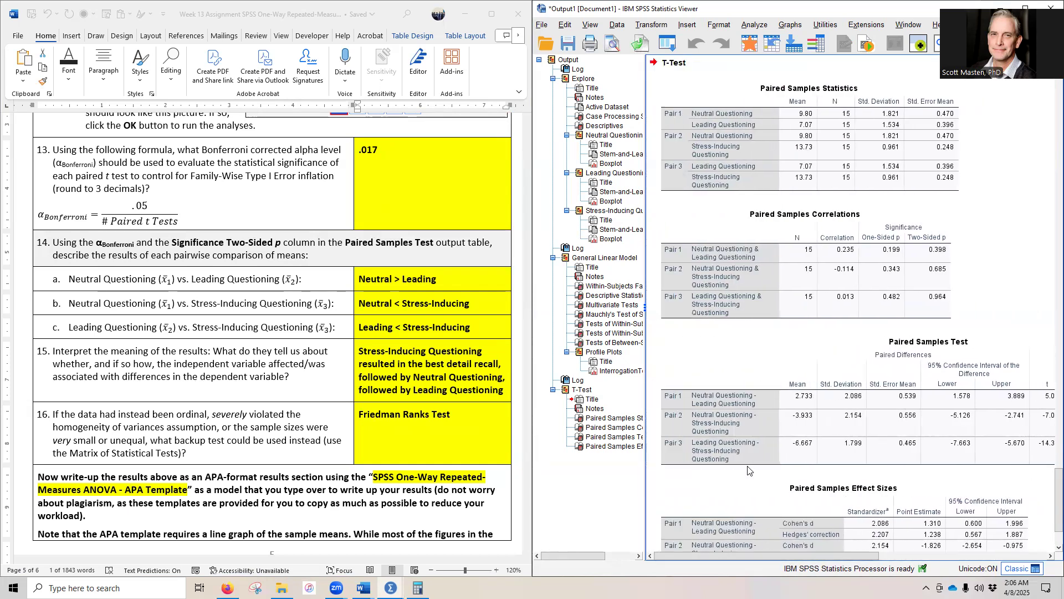
{"action": "left_click_drag", "start_coordinate": [743, 553], "coordinate": [892, 562]}
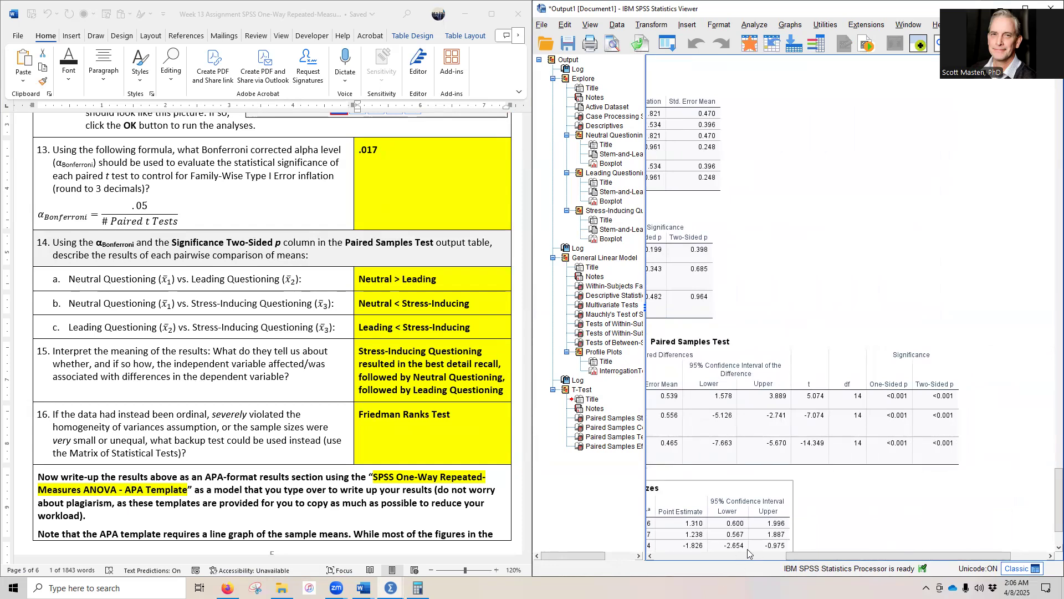
{"action": "left_click_drag", "start_coordinate": [825, 555], "coordinate": [688, 572]}
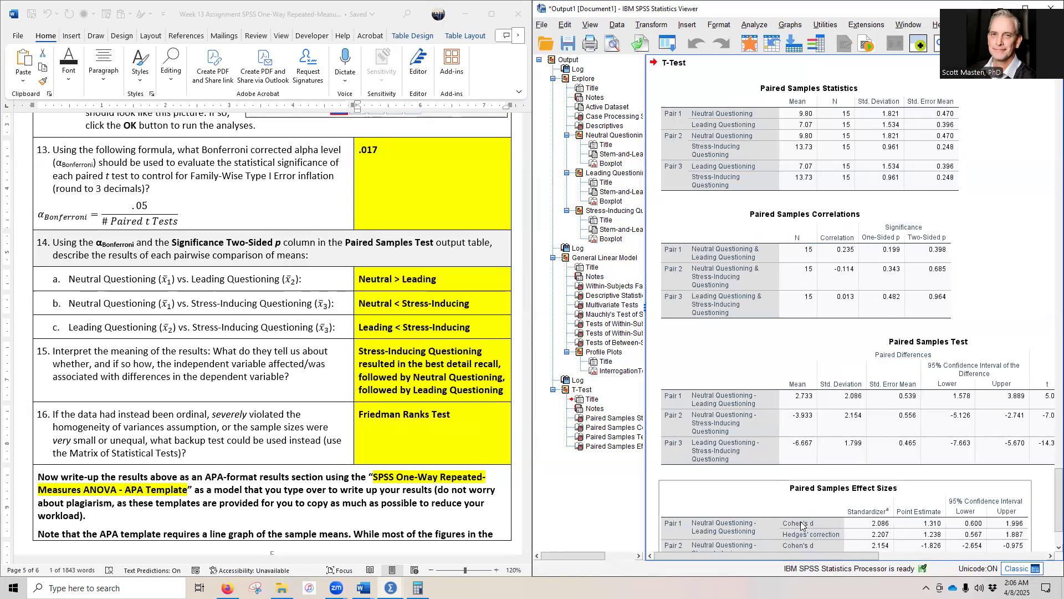
Step: Compare the paired-test results with the means plot, widening the output pane to show all three interrogation techniques
{"action": "scroll", "coordinate": [851, 477], "scroll_direction": "up", "scroll_amount": 10}
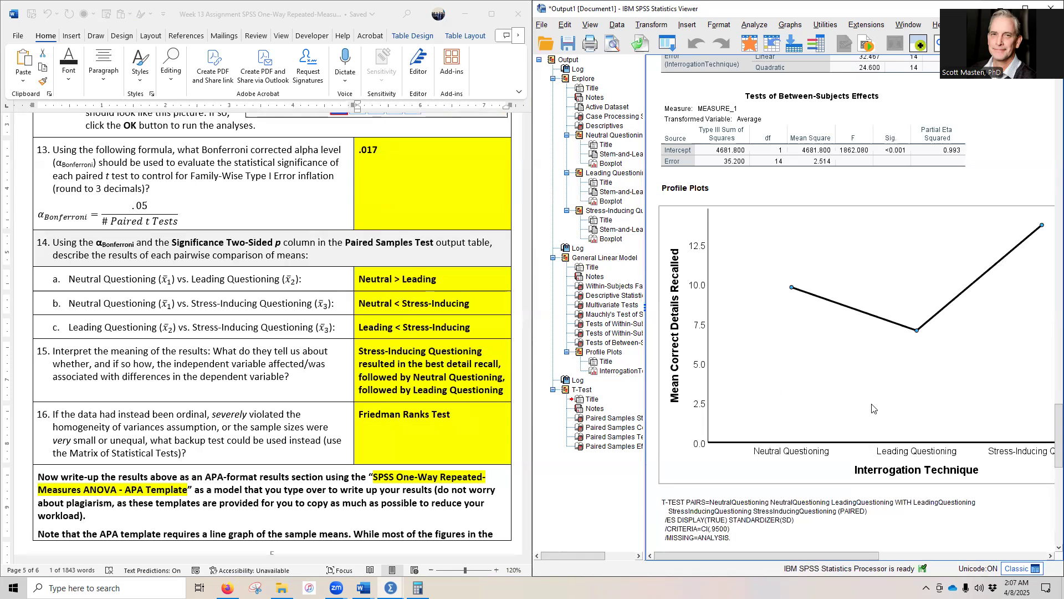
{"action": "scroll", "coordinate": [881, 410], "scroll_direction": "down", "scroll_amount": 5}
{"action": "scroll", "coordinate": [767, 508], "scroll_direction": "down", "scroll_amount": 4}
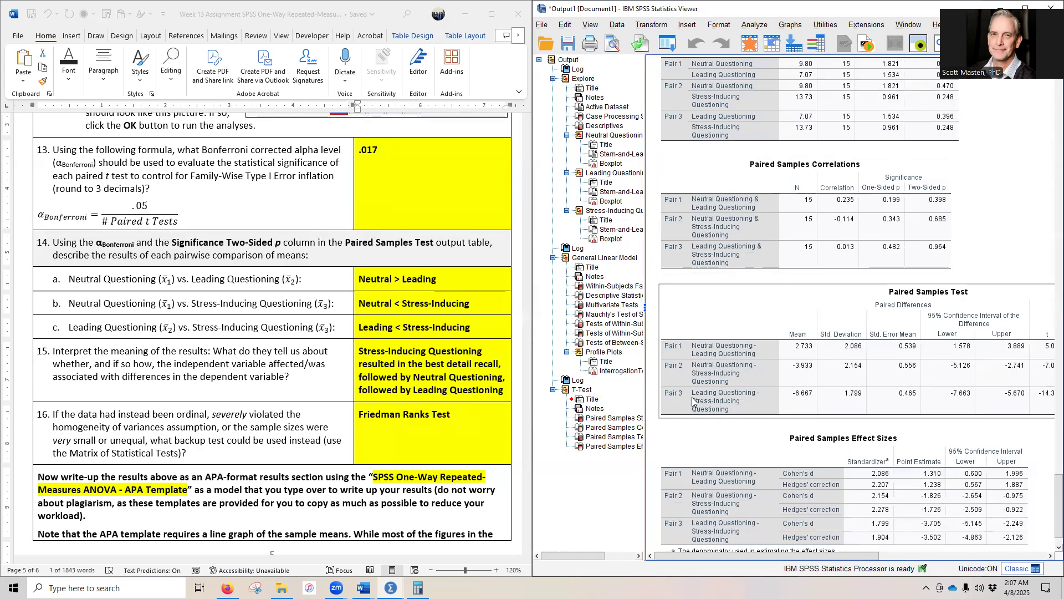
{"action": "scroll", "coordinate": [815, 408], "scroll_direction": "up", "scroll_amount": 9}
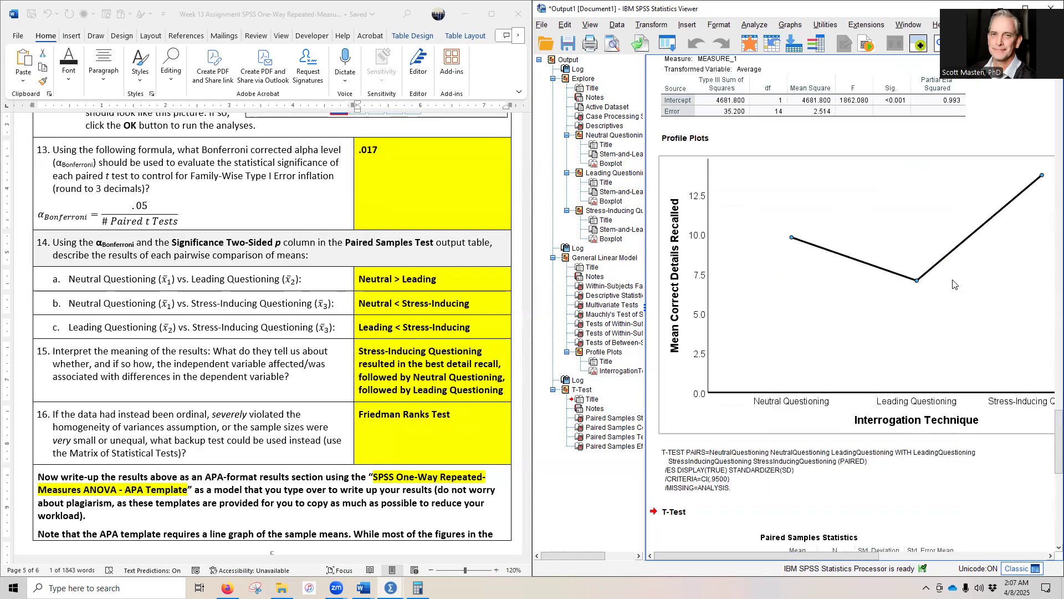
{"action": "scroll", "coordinate": [943, 305], "scroll_direction": "up", "scroll_amount": 1}
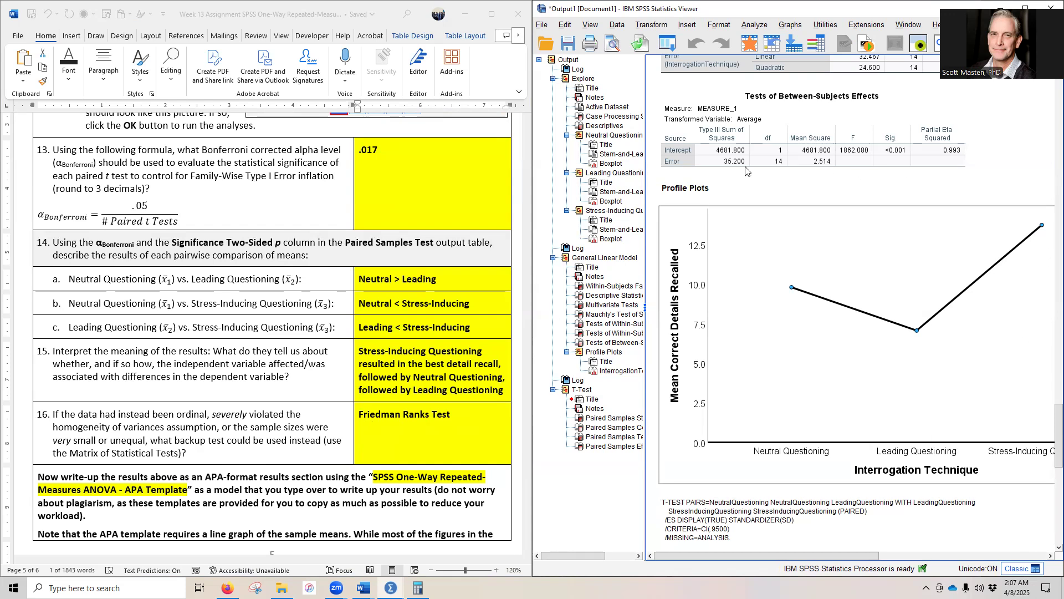
{"action": "left_click", "coordinate": [828, 434]}
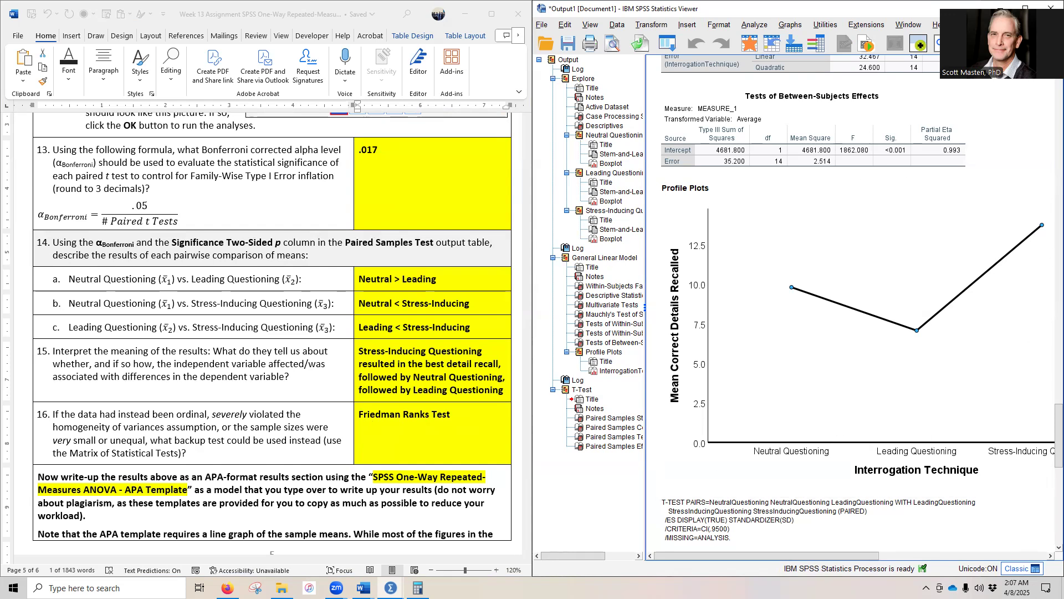
{"action": "left_click_drag", "start_coordinate": [645, 313], "coordinate": [571, 322]}
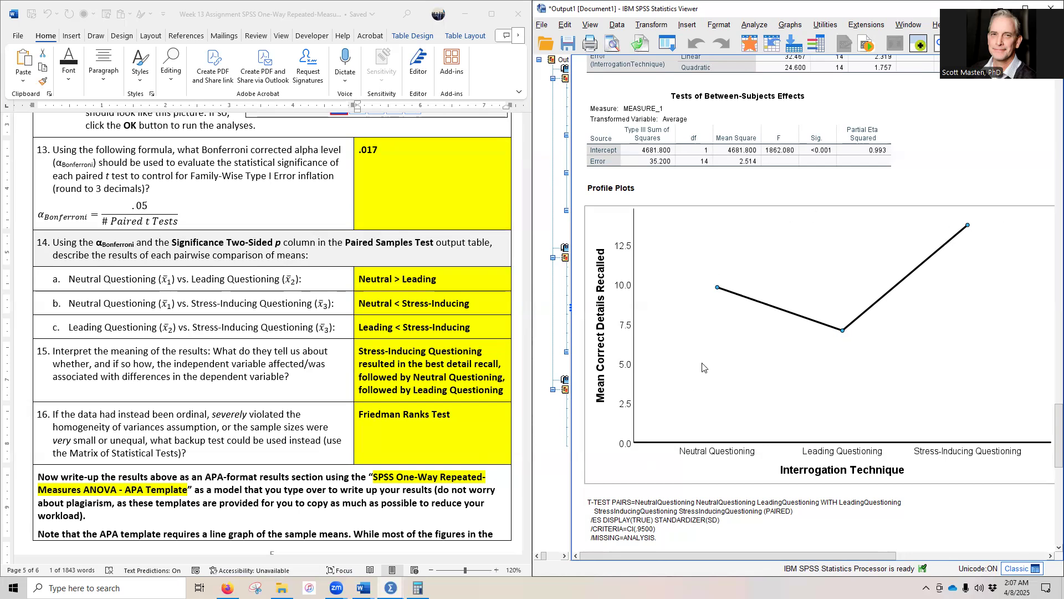
Step: Look up the ordinal backup for the one-way repeated-measures ANOVA in the Week 08 Matrix handout and check question 16's answer
{"action": "scroll", "coordinate": [140, 443], "scroll_direction": "down", "scroll_amount": 3}
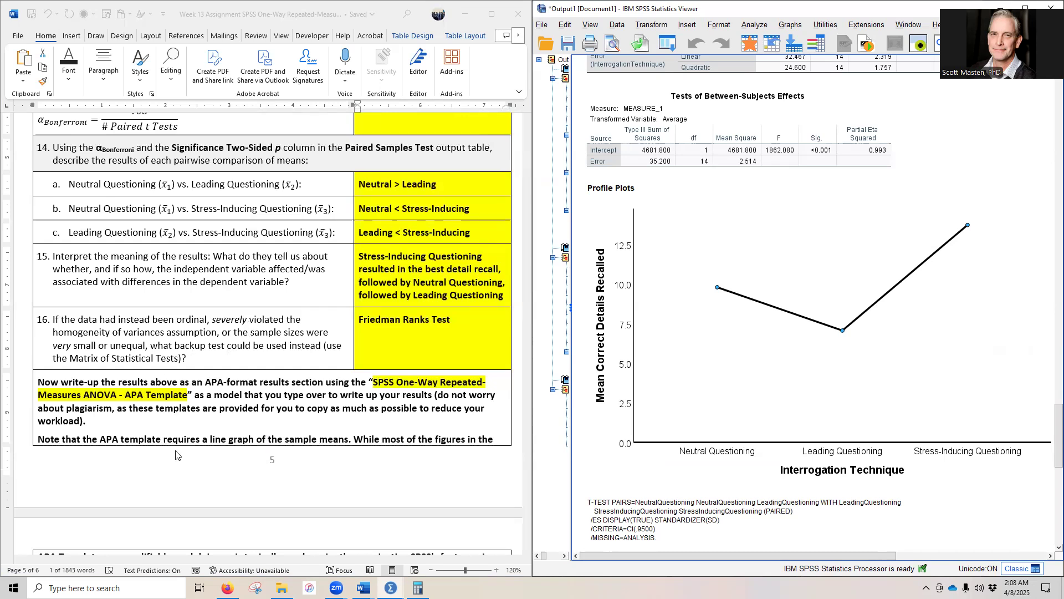
{"action": "mouse_move", "coordinate": [363, 588]}
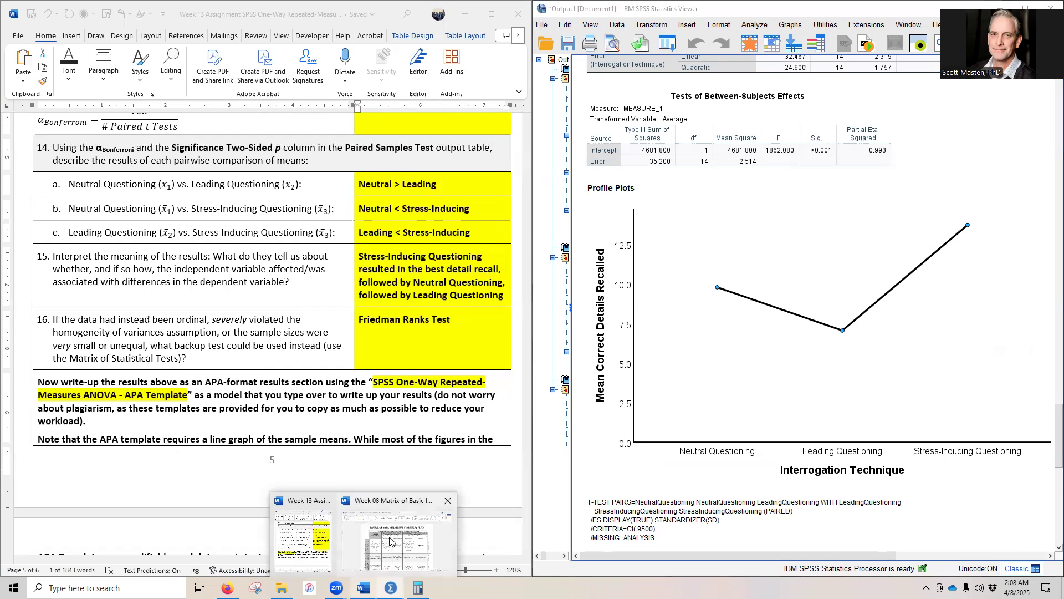
{"action": "left_click", "coordinate": [407, 526]}
{"action": "scroll", "coordinate": [126, 395], "scroll_direction": "down", "scroll_amount": 2}
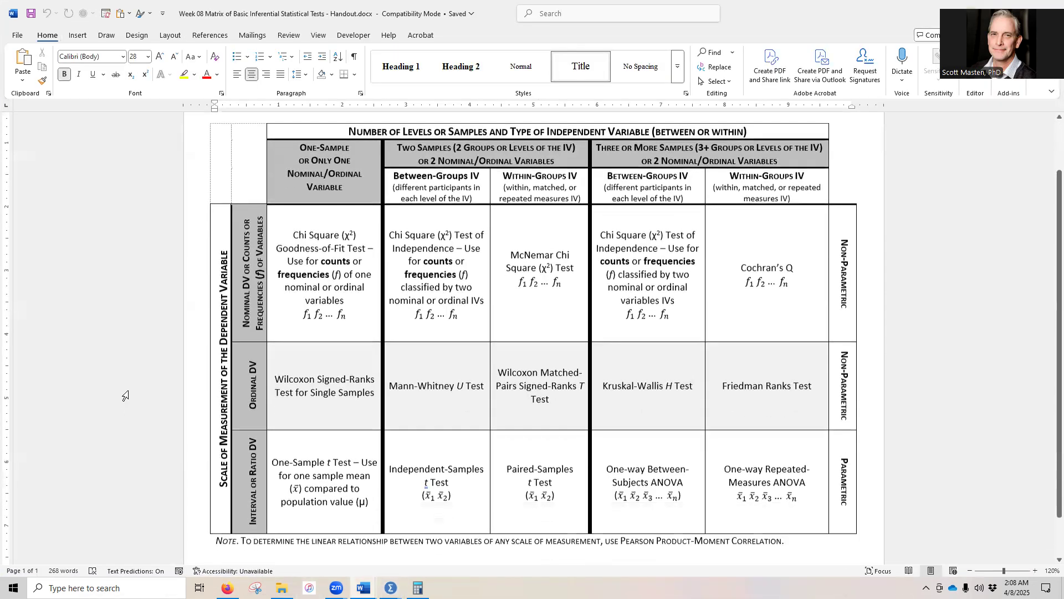
{"action": "scroll", "coordinate": [67, 454], "scroll_direction": "down", "scroll_amount": 1}
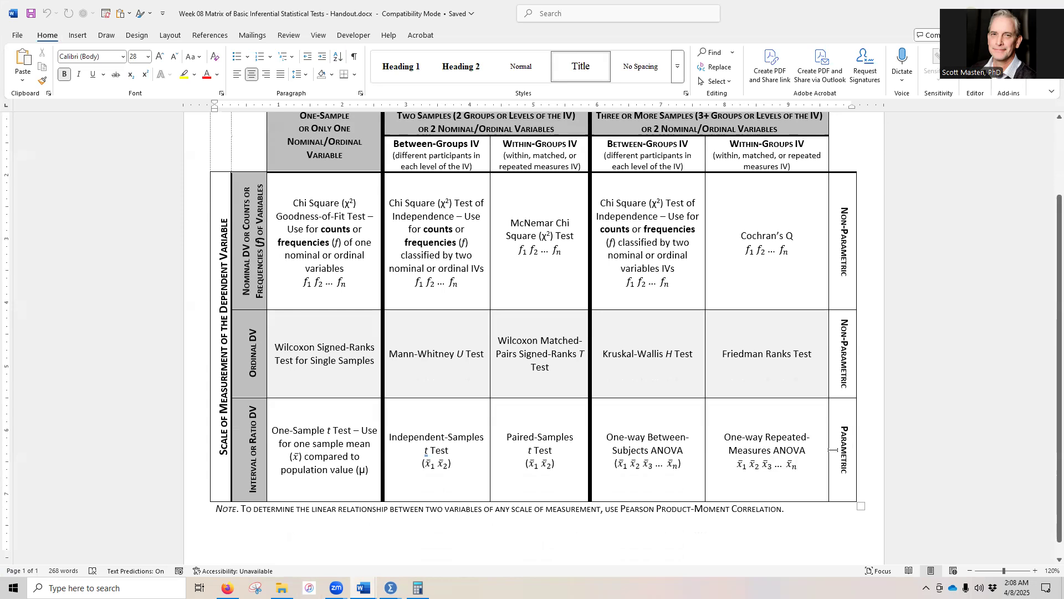
{"action": "left_click_drag", "start_coordinate": [725, 436], "coordinate": [798, 466]}
{"action": "left_click_drag", "start_coordinate": [723, 353], "coordinate": [812, 355]}
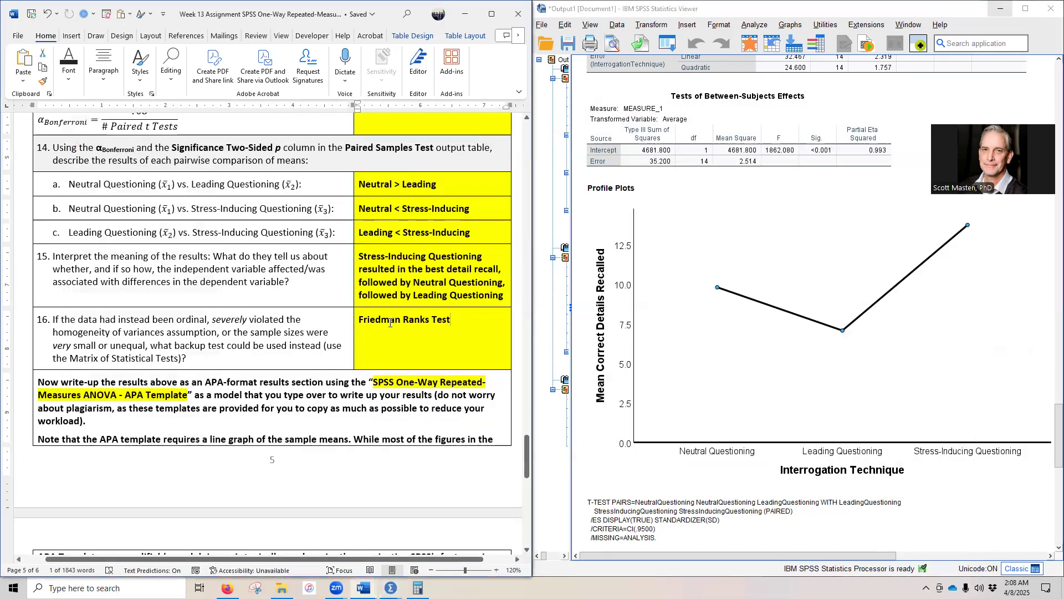
{"action": "triple_click", "coordinate": [390, 323]}
Step: Review the APA write-up and submission instructions at the end of the assignment handout
{"action": "scroll", "coordinate": [280, 402], "scroll_direction": "down", "scroll_amount": 5}
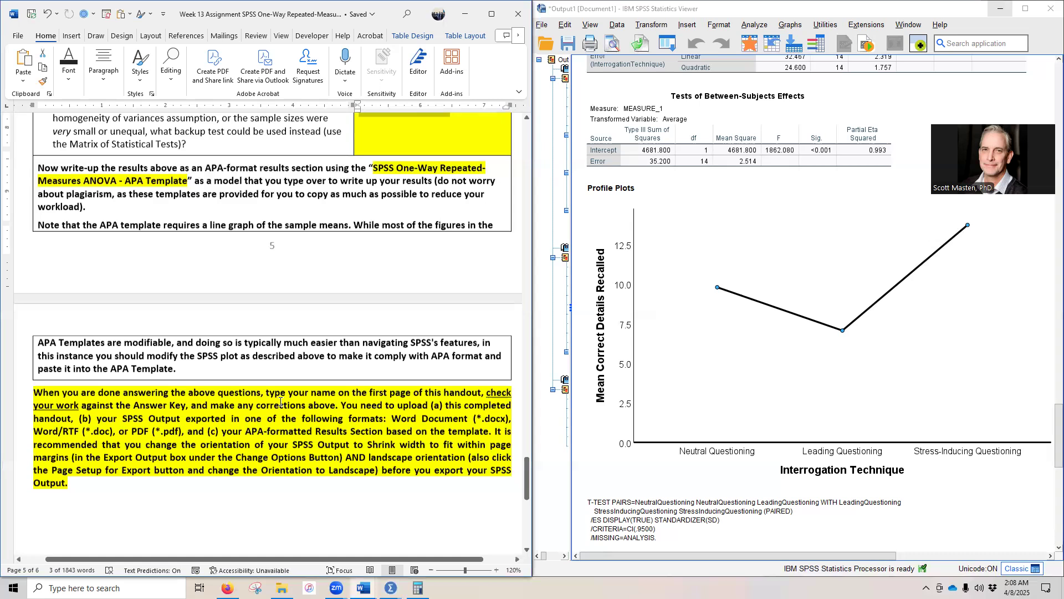
{"action": "scroll", "coordinate": [280, 405], "scroll_direction": "up", "scroll_amount": 5}
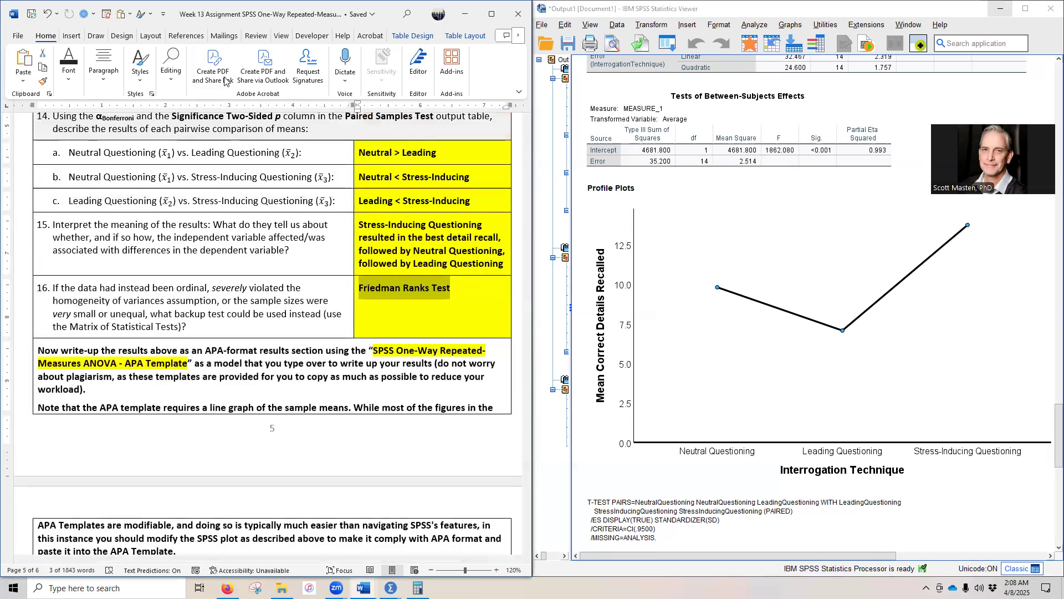
{"action": "left_click", "coordinate": [225, 82]}
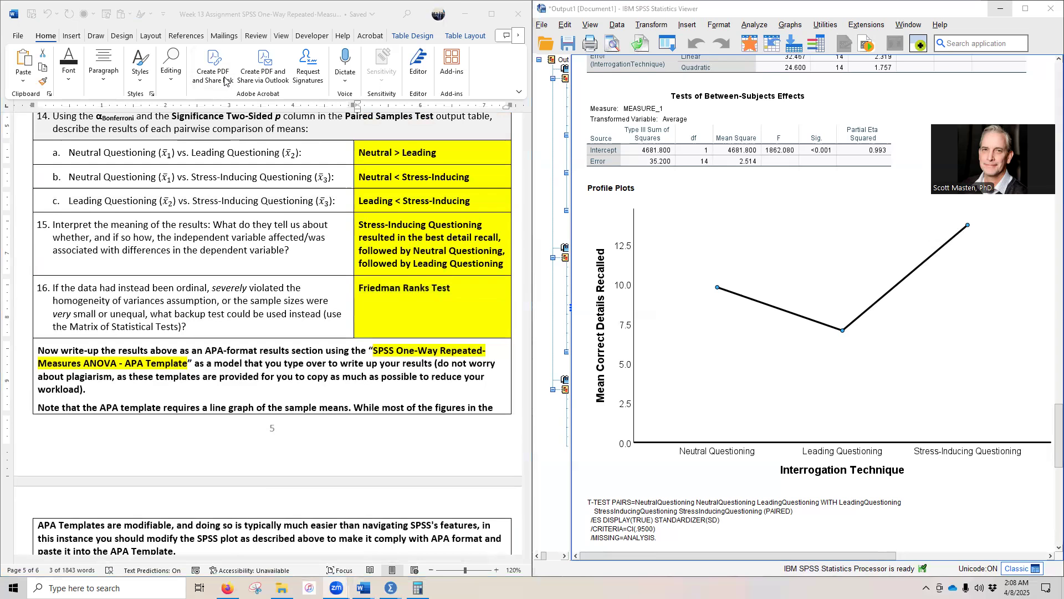